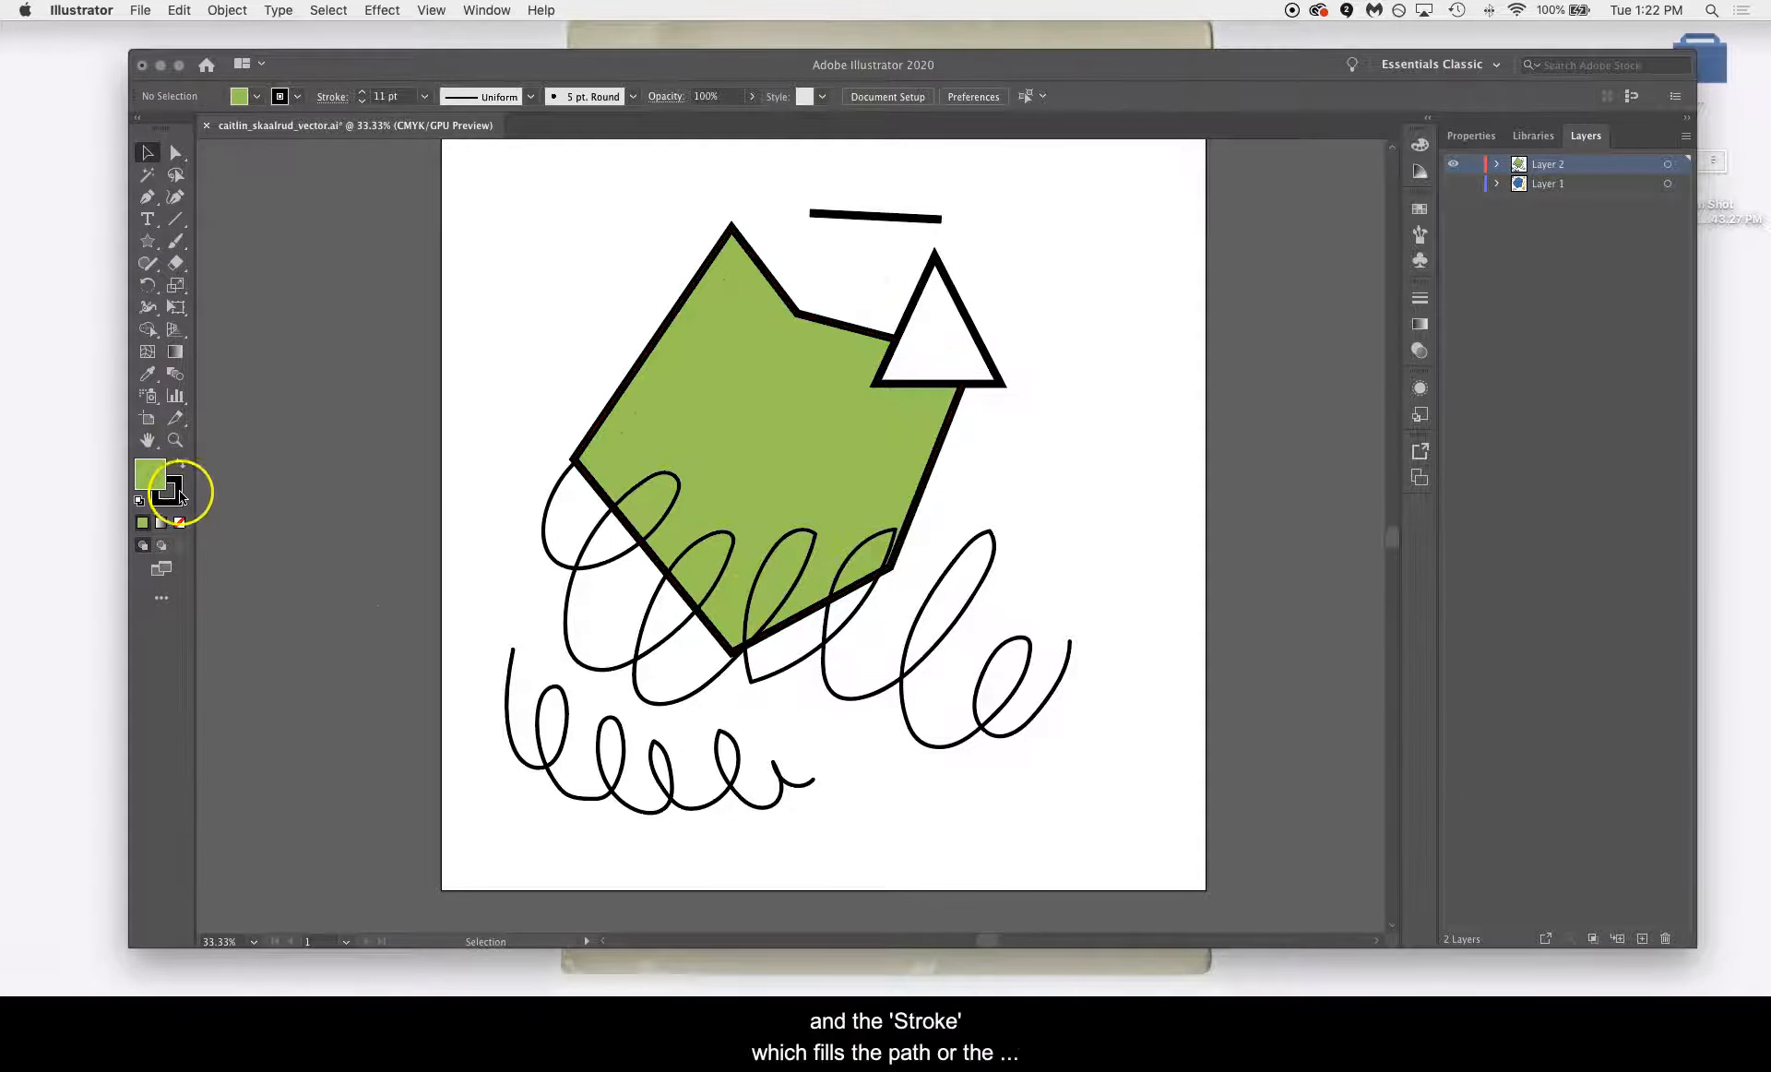
# Select the green polygon and examine its fill and stroke up close
pyautogui.click(719, 245)
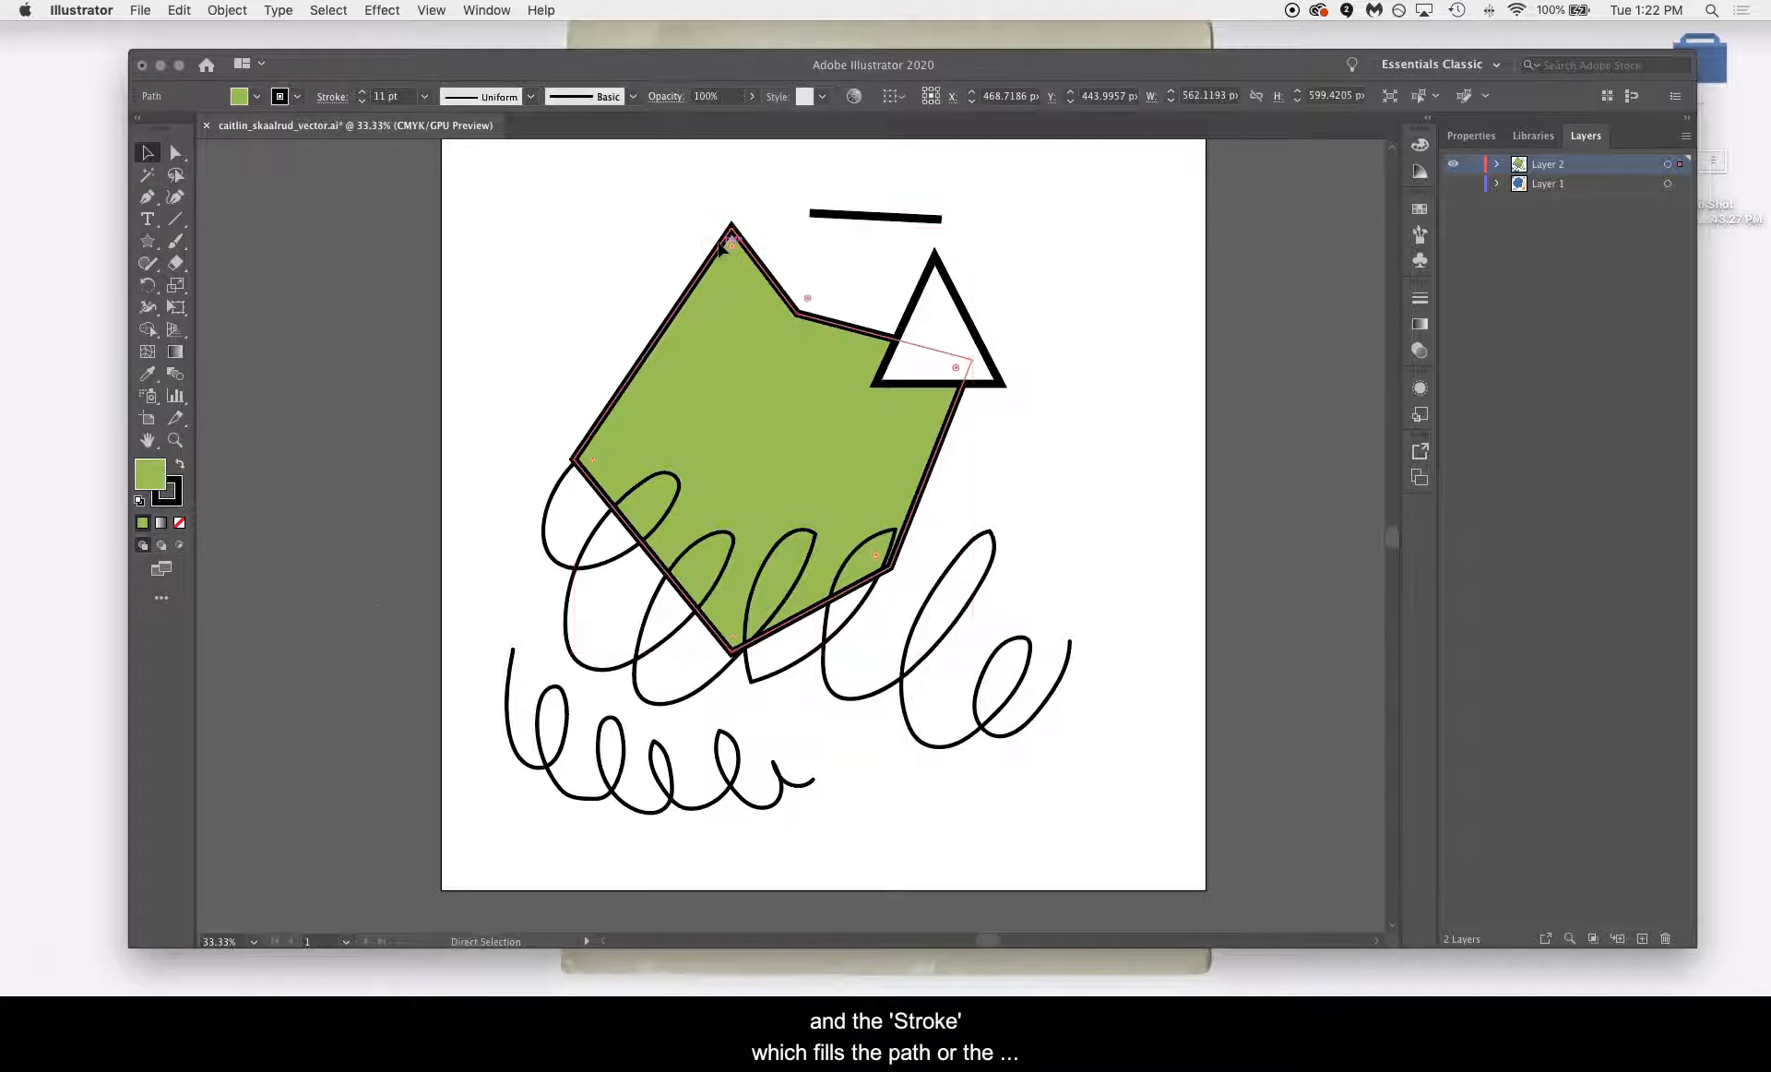
pyautogui.press('super+equal')
pyautogui.press('super+equal')
pyautogui.press('super+equal')
pyautogui.press('super+minus')
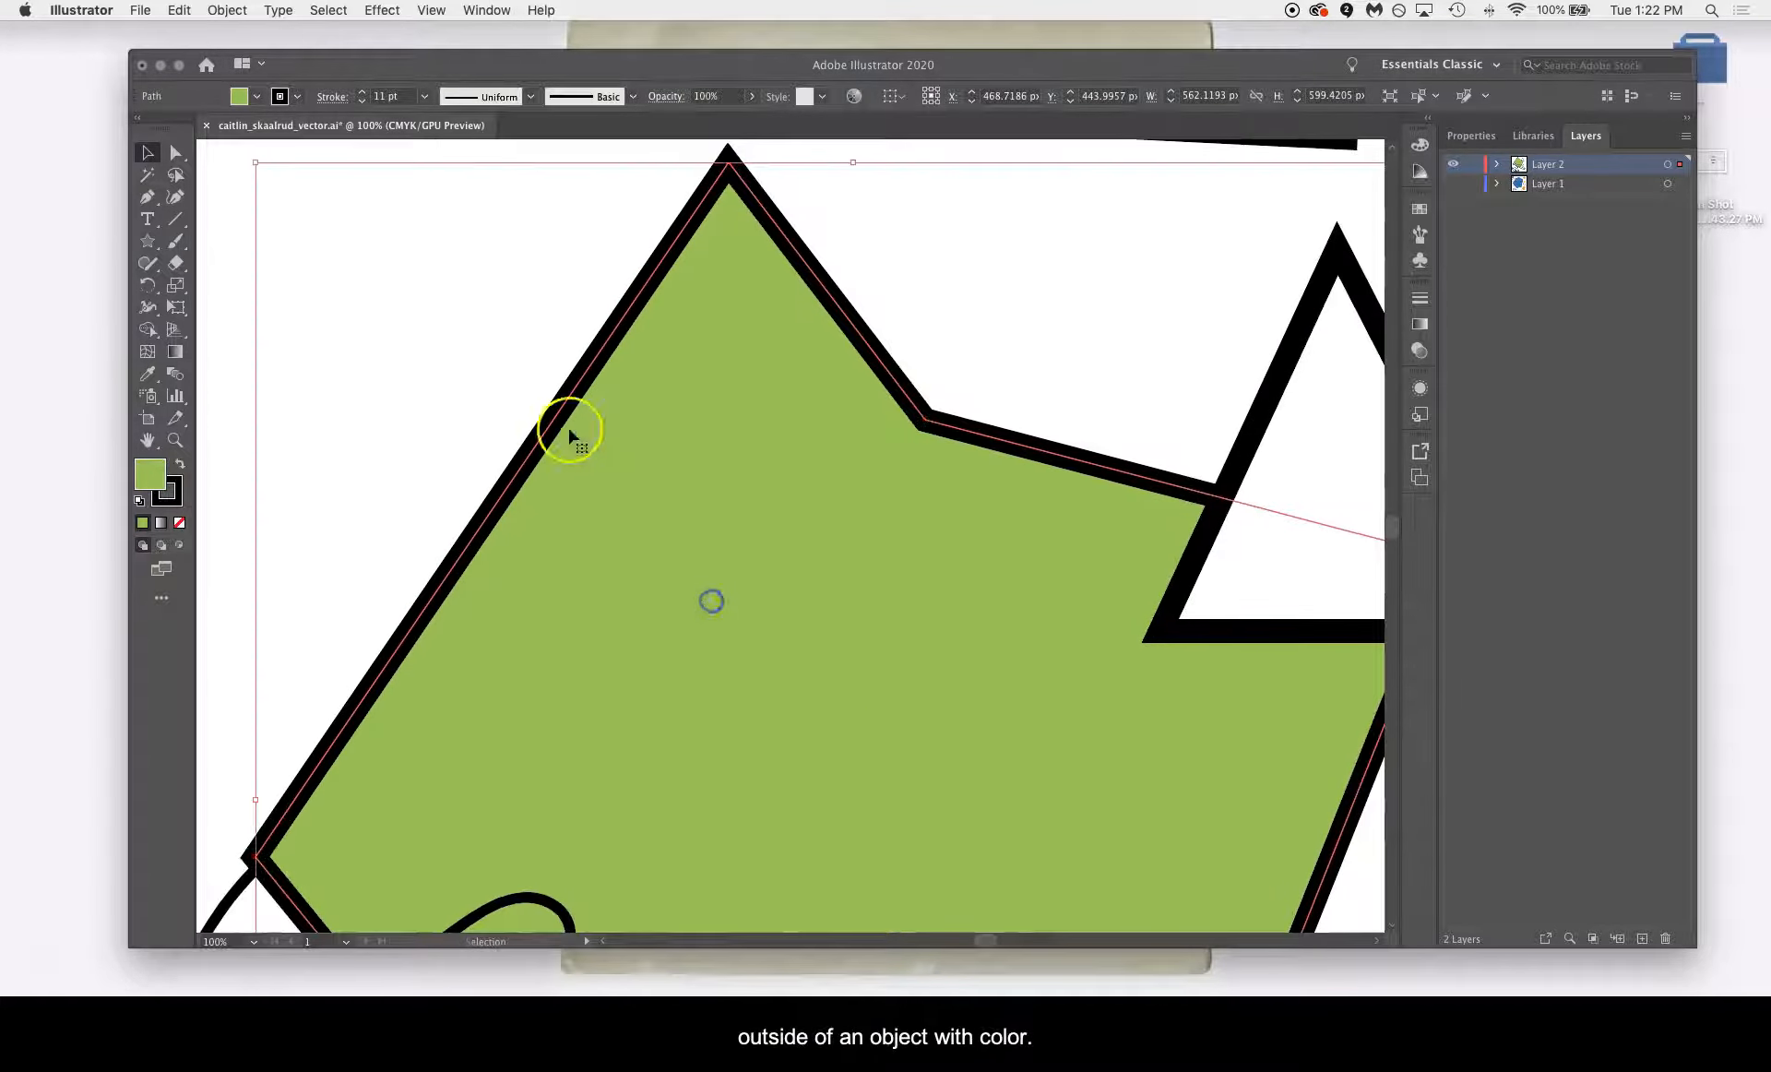
pyautogui.press('super+minus')
pyautogui.press('super+minus')
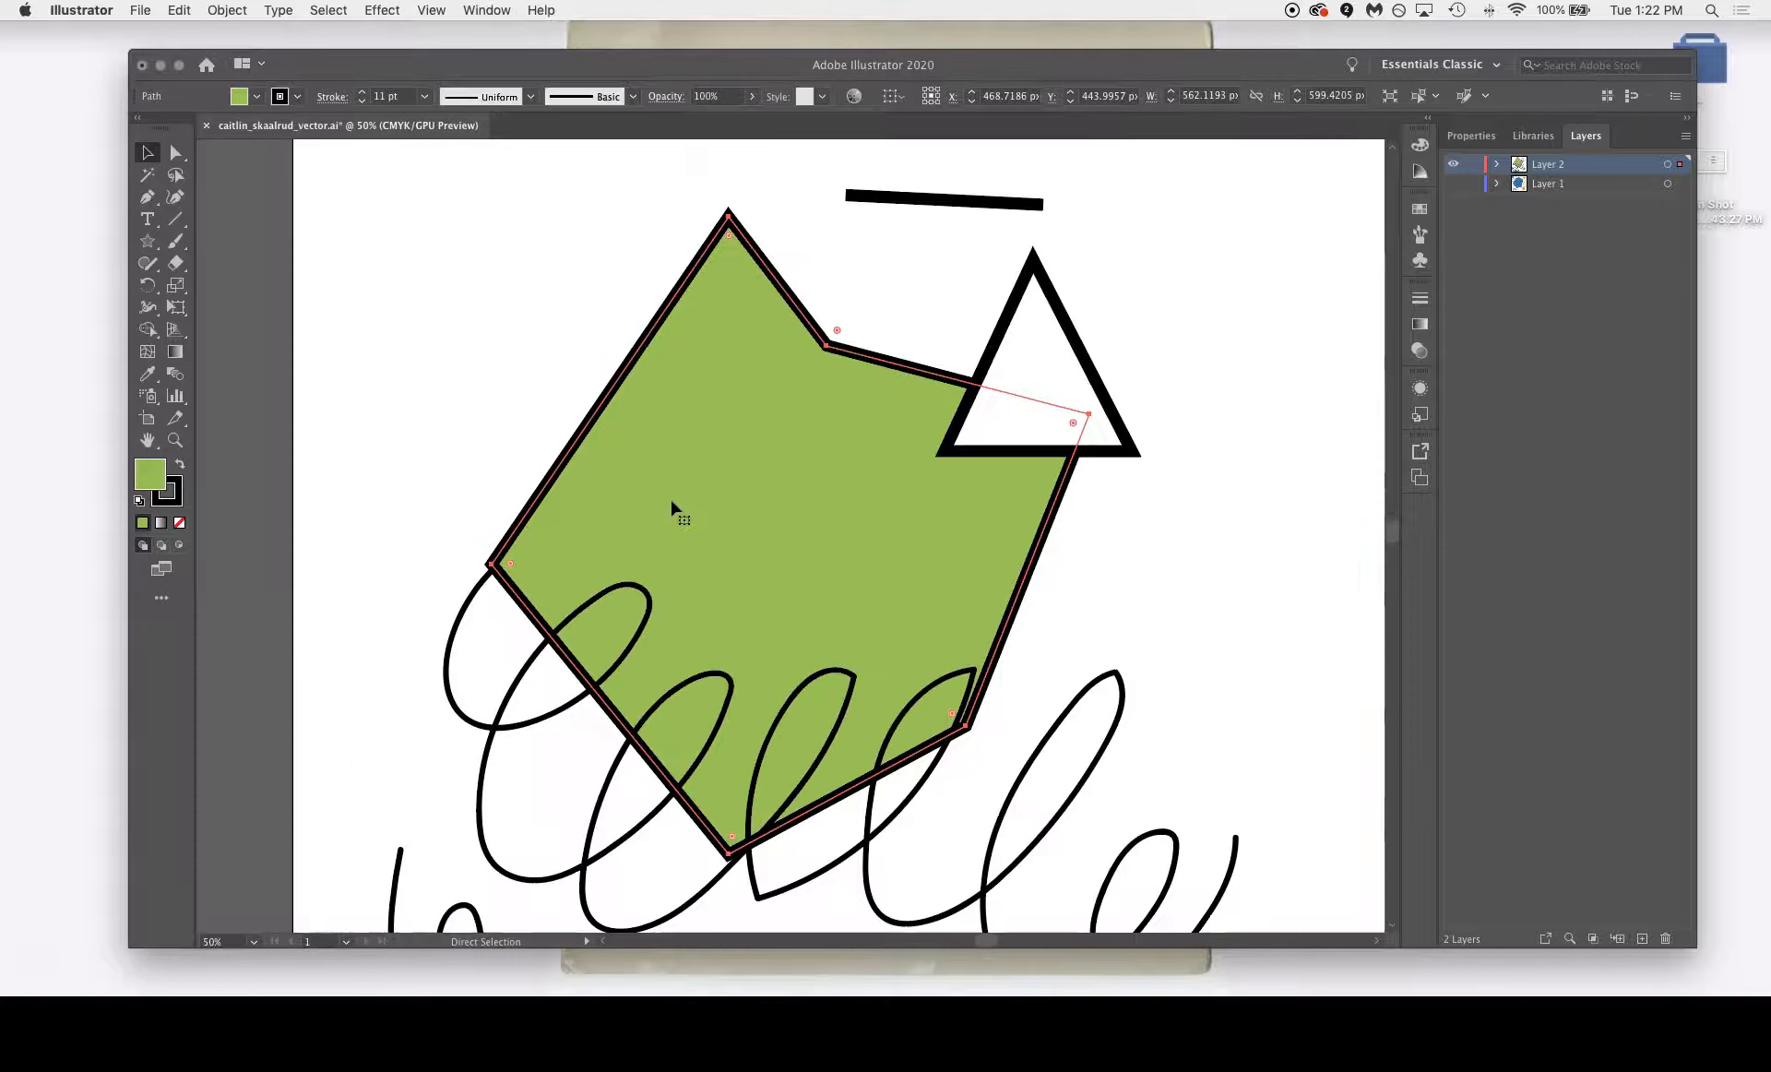
pyautogui.press('v')
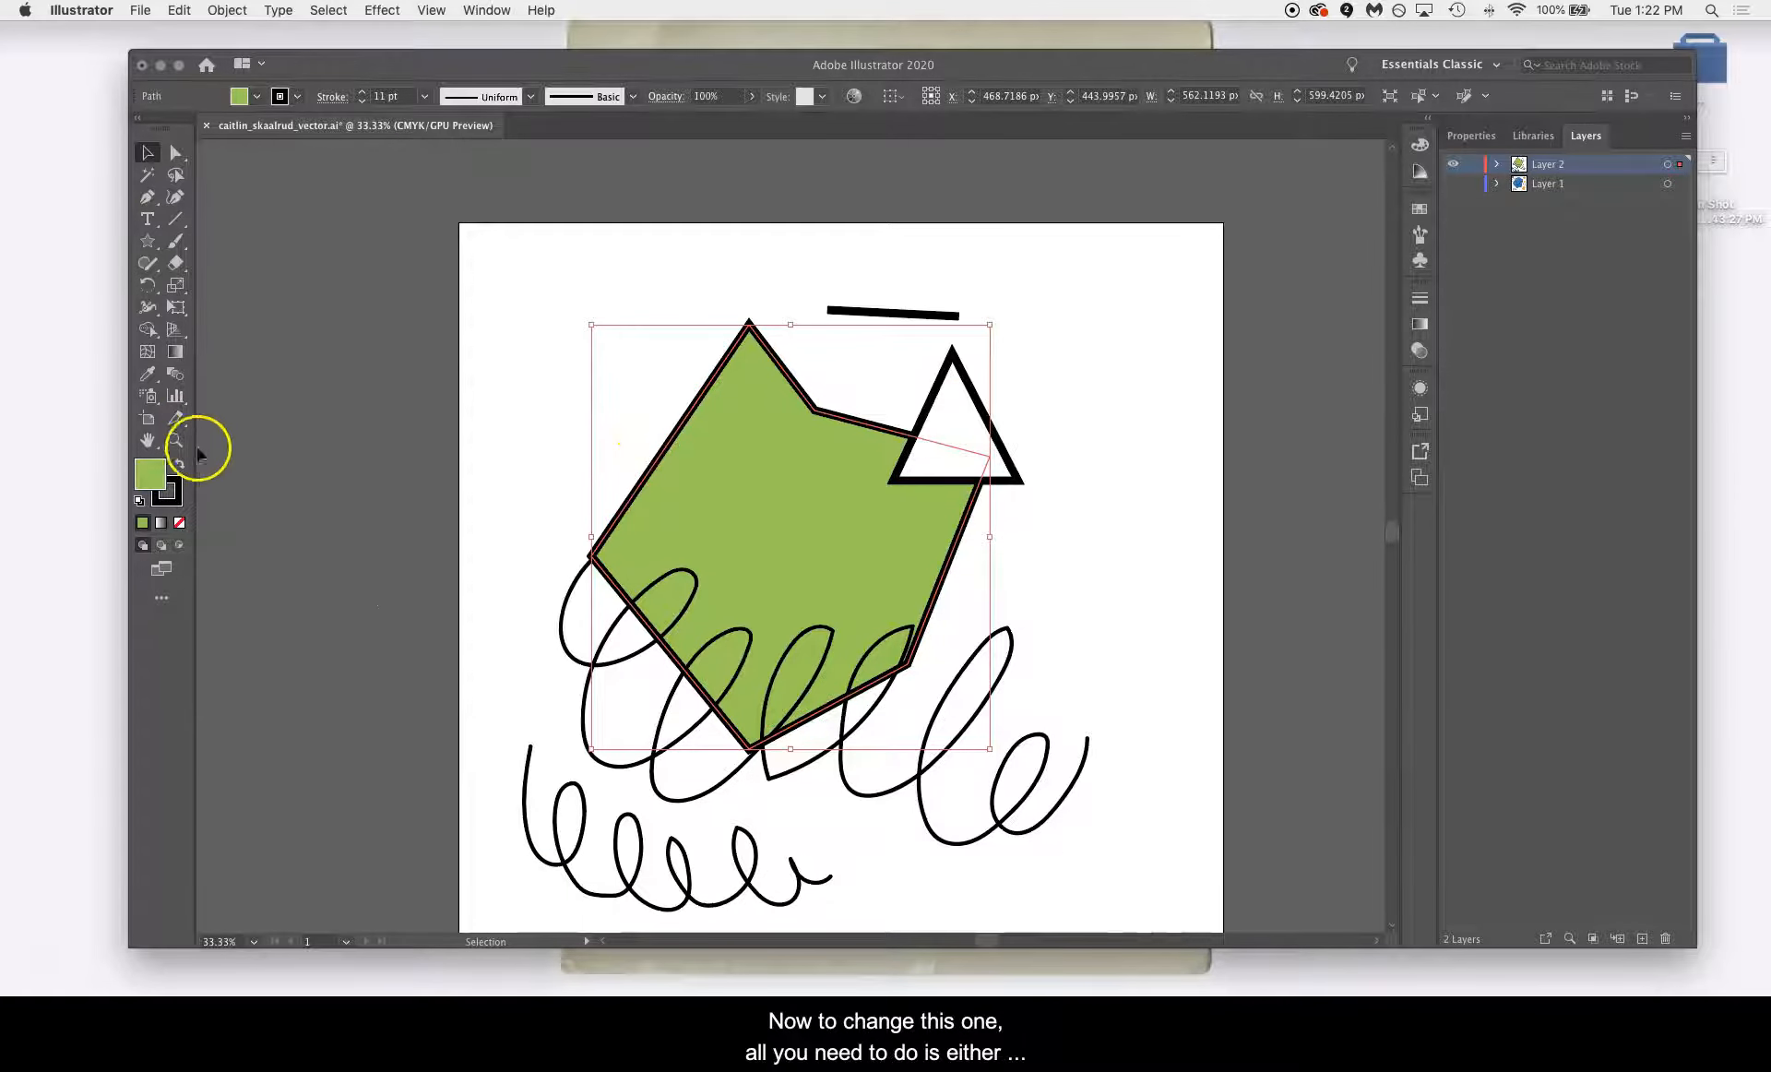
# Look through the fill and stroke swatch palettes for the selected polygon
pyautogui.click(168, 505)
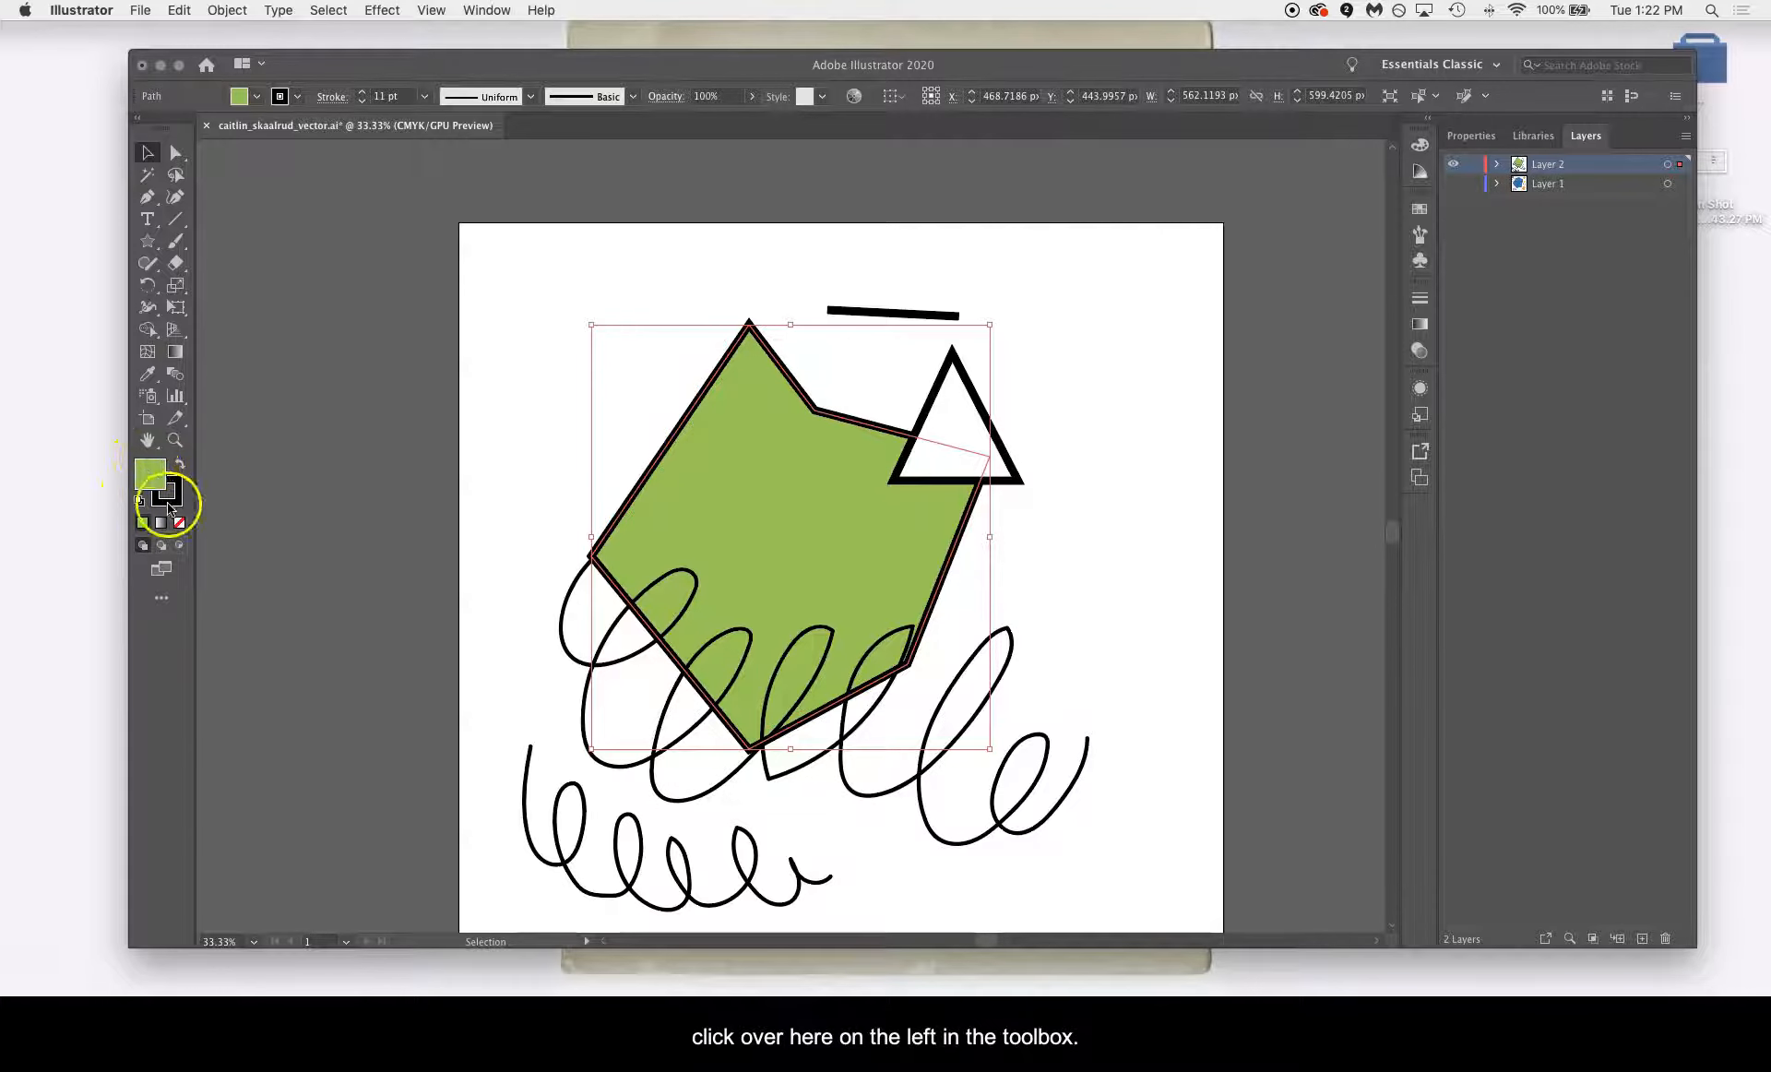
pyautogui.click(171, 498)
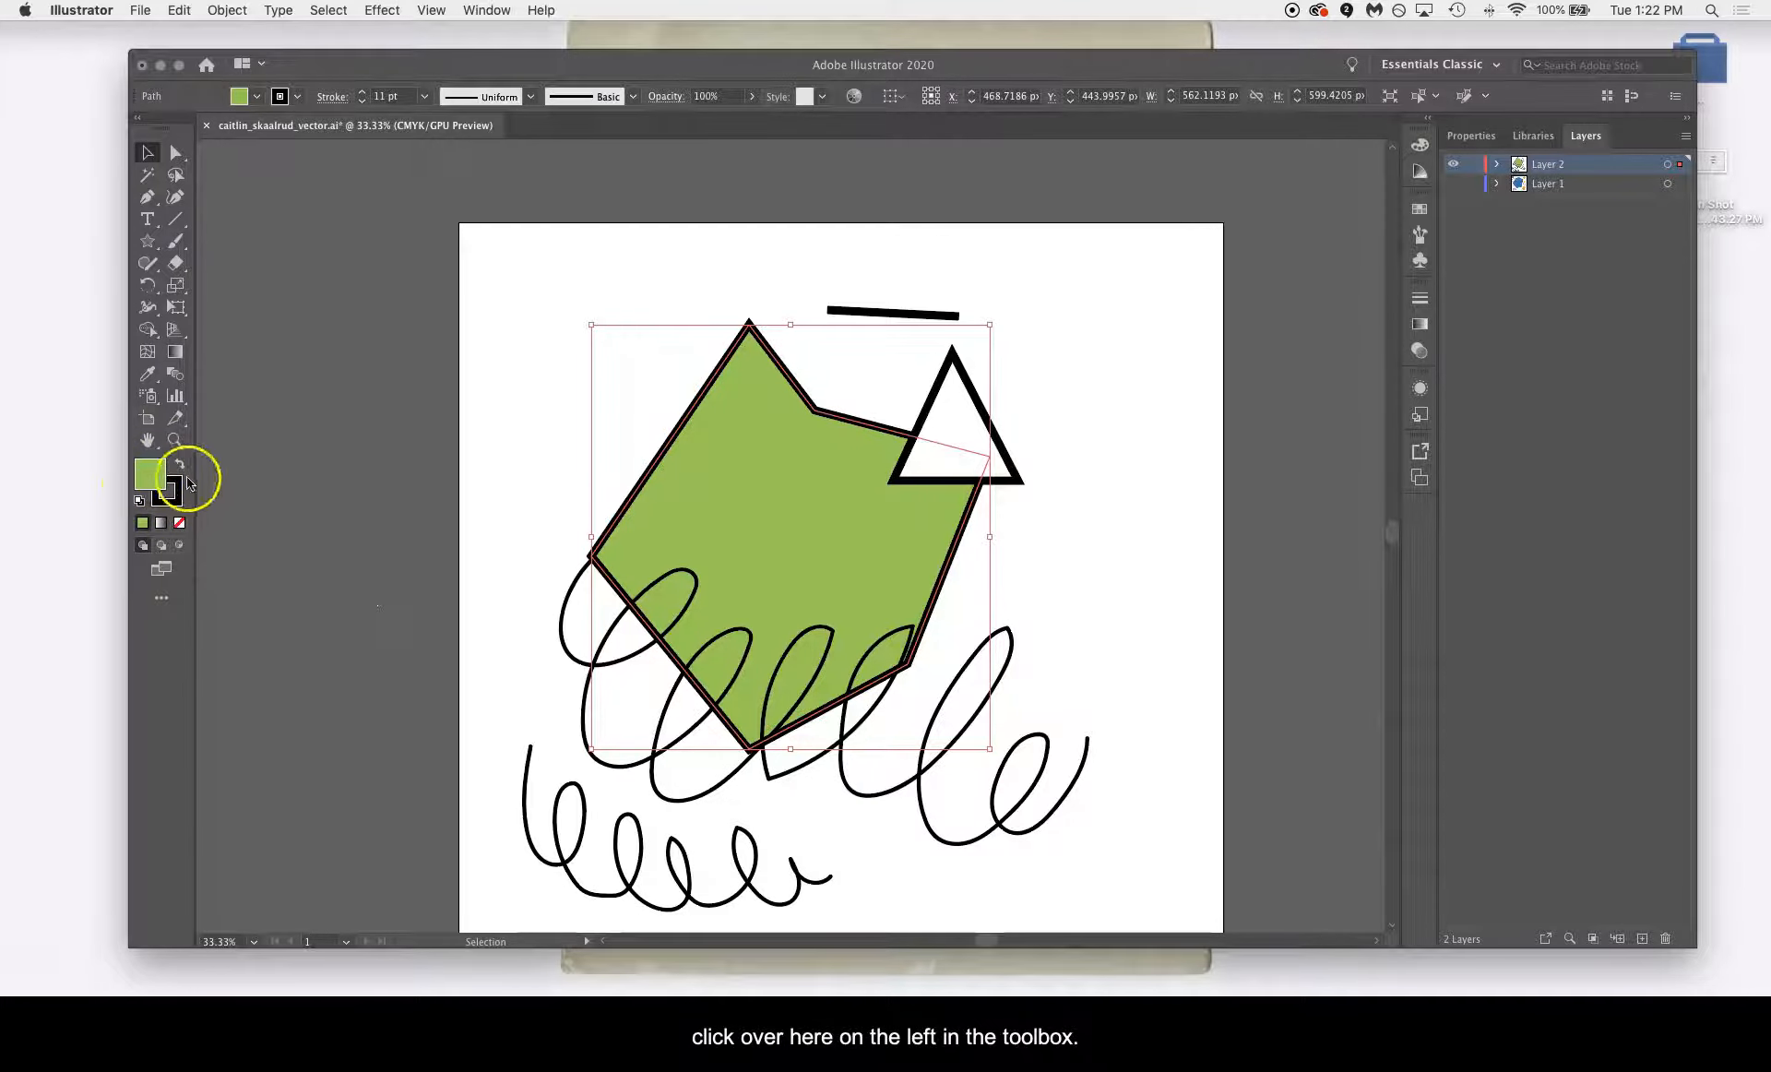
pyautogui.click(257, 98)
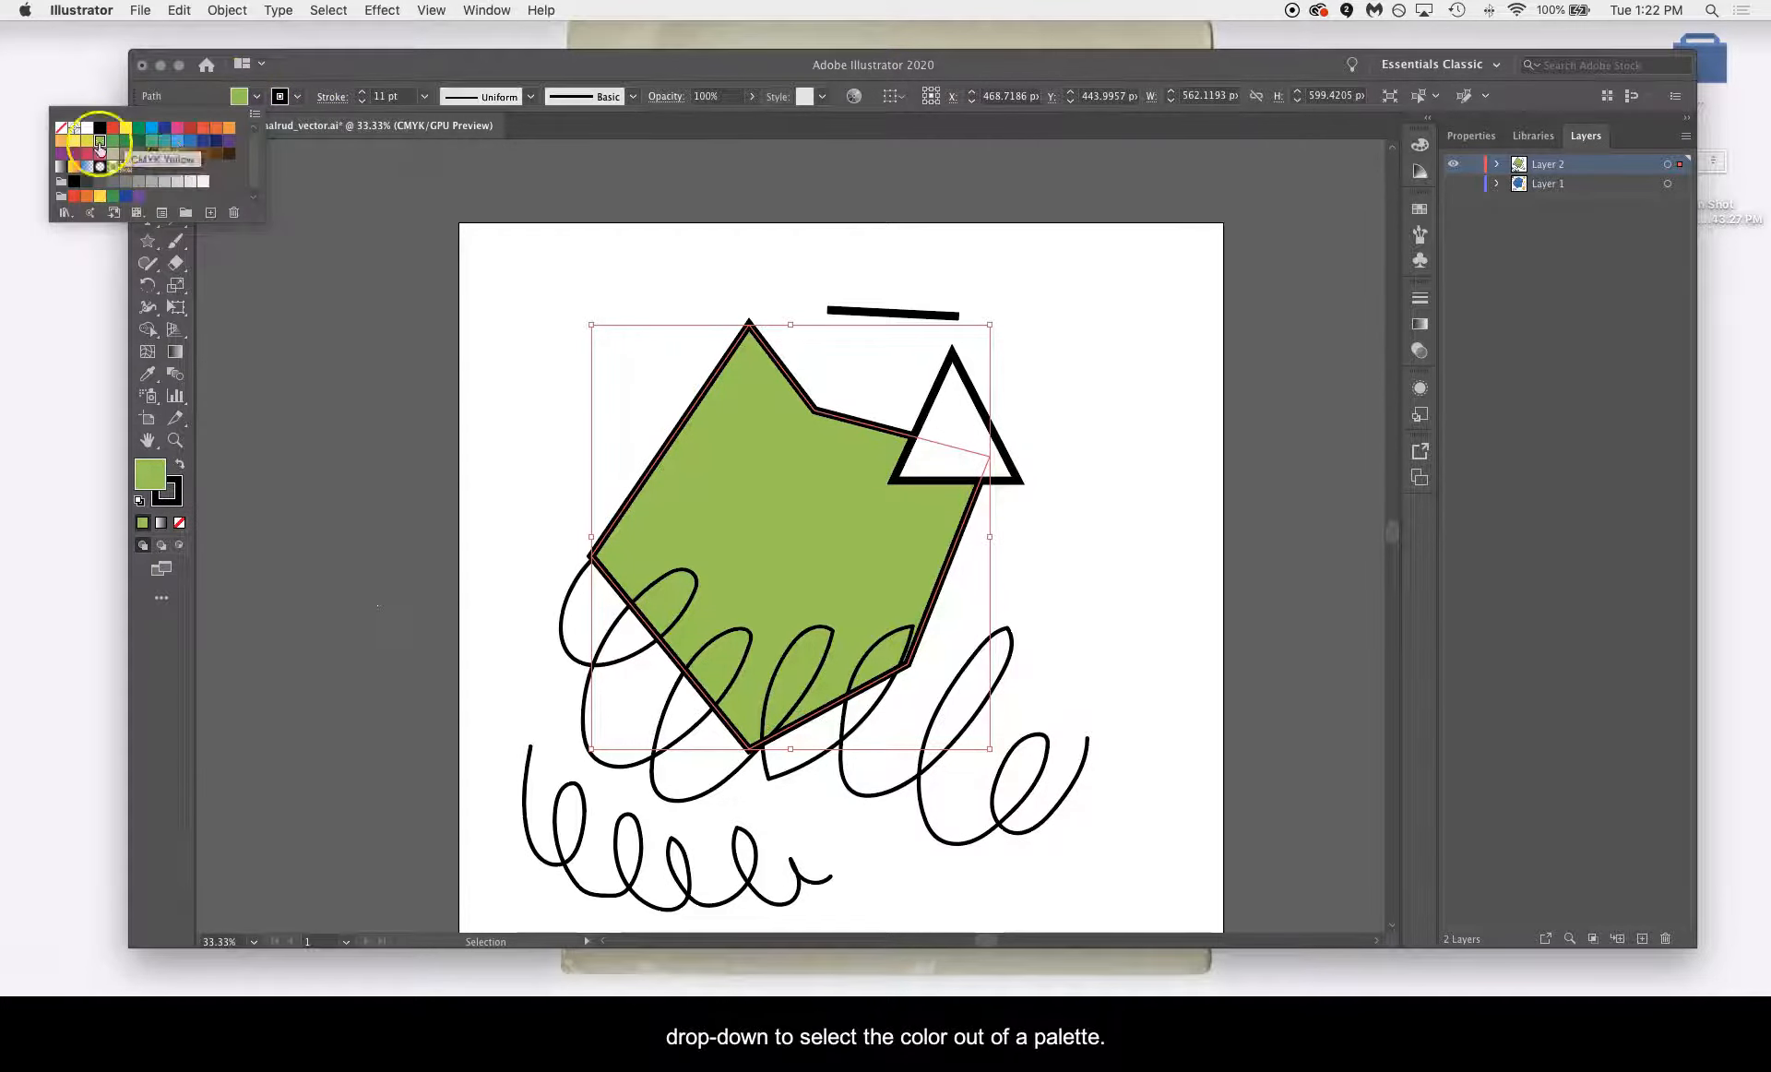
pyautogui.click(297, 95)
pyautogui.click(297, 96)
pyautogui.click(355, 170)
# Set the selected polygon's fill to orange FF7D43 using the Color Picker
pyautogui.doubleClick(152, 472)
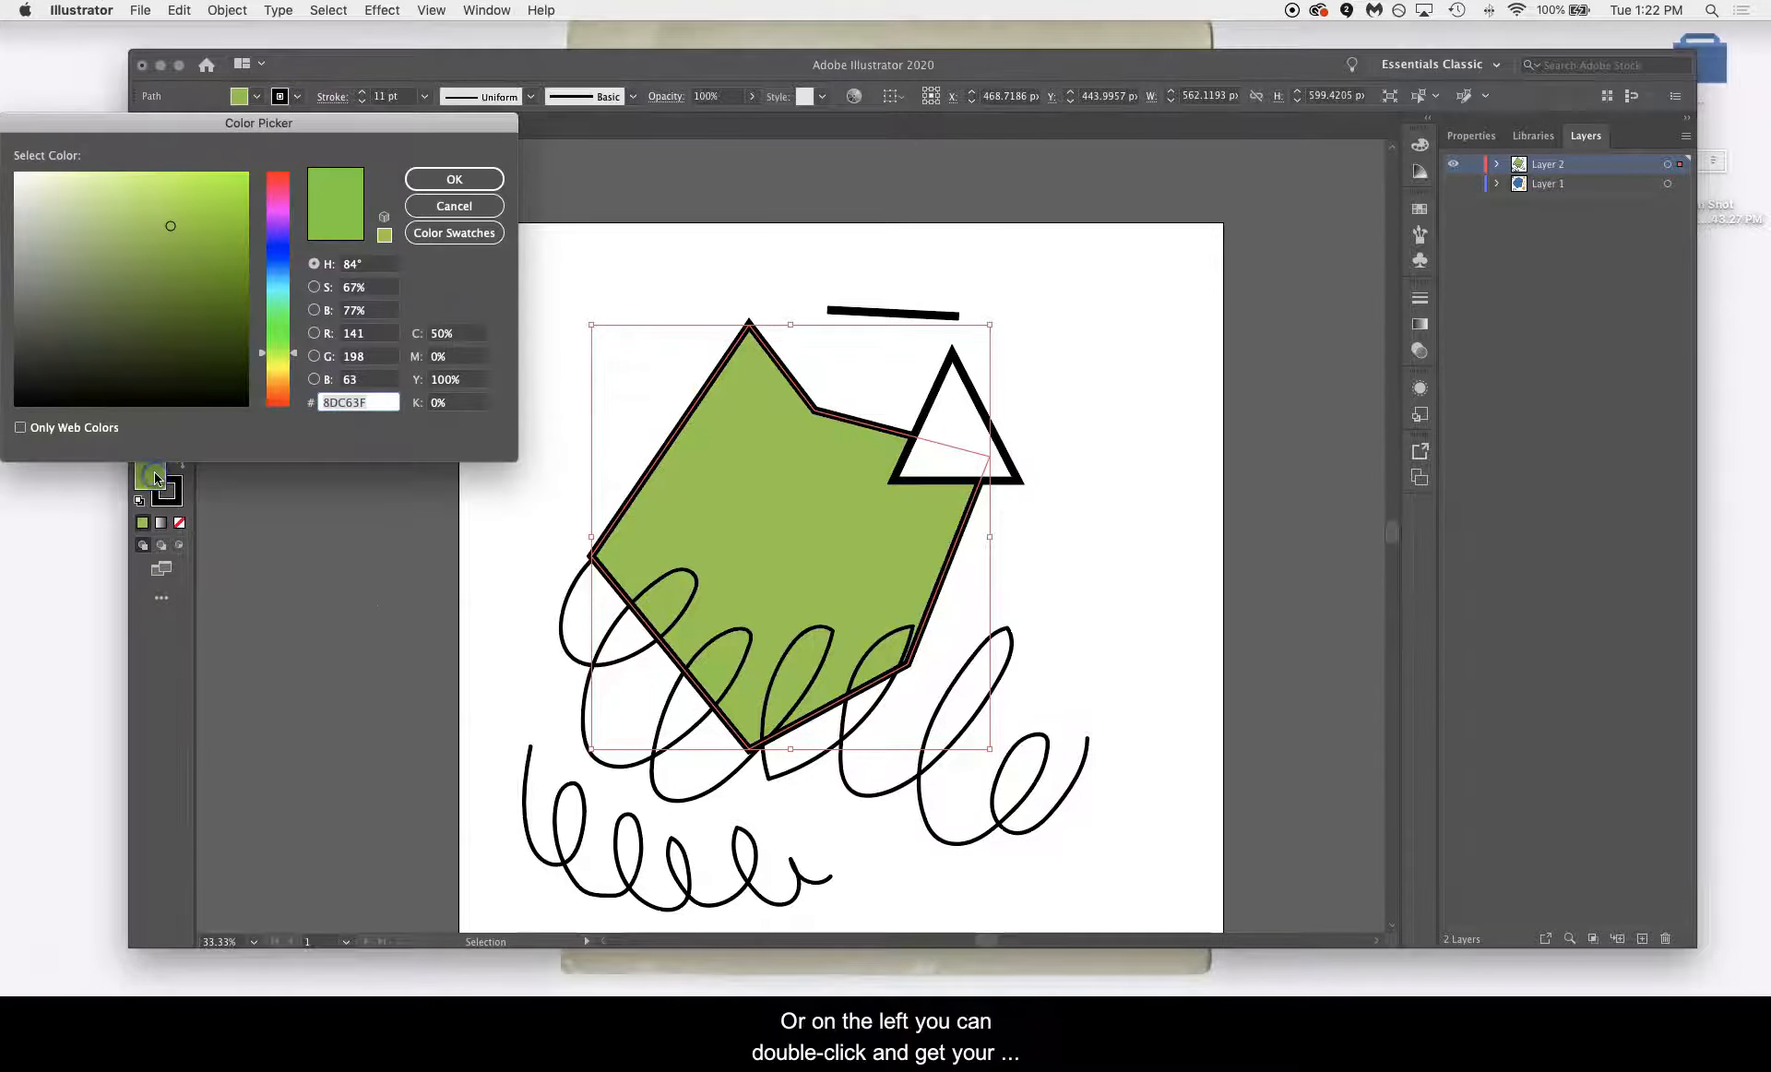
pyautogui.moveTo(346, 135); pyautogui.dragTo(657, 362)
pyautogui.moveTo(439, 527)
pyautogui.mouseDown()
pyautogui.moveTo(528, 472)
pyautogui.moveTo(434, 568)
pyautogui.moveTo(525, 406)
pyautogui.moveTo(438, 428)
pyautogui.moveTo(466, 452)
pyautogui.mouseUp()
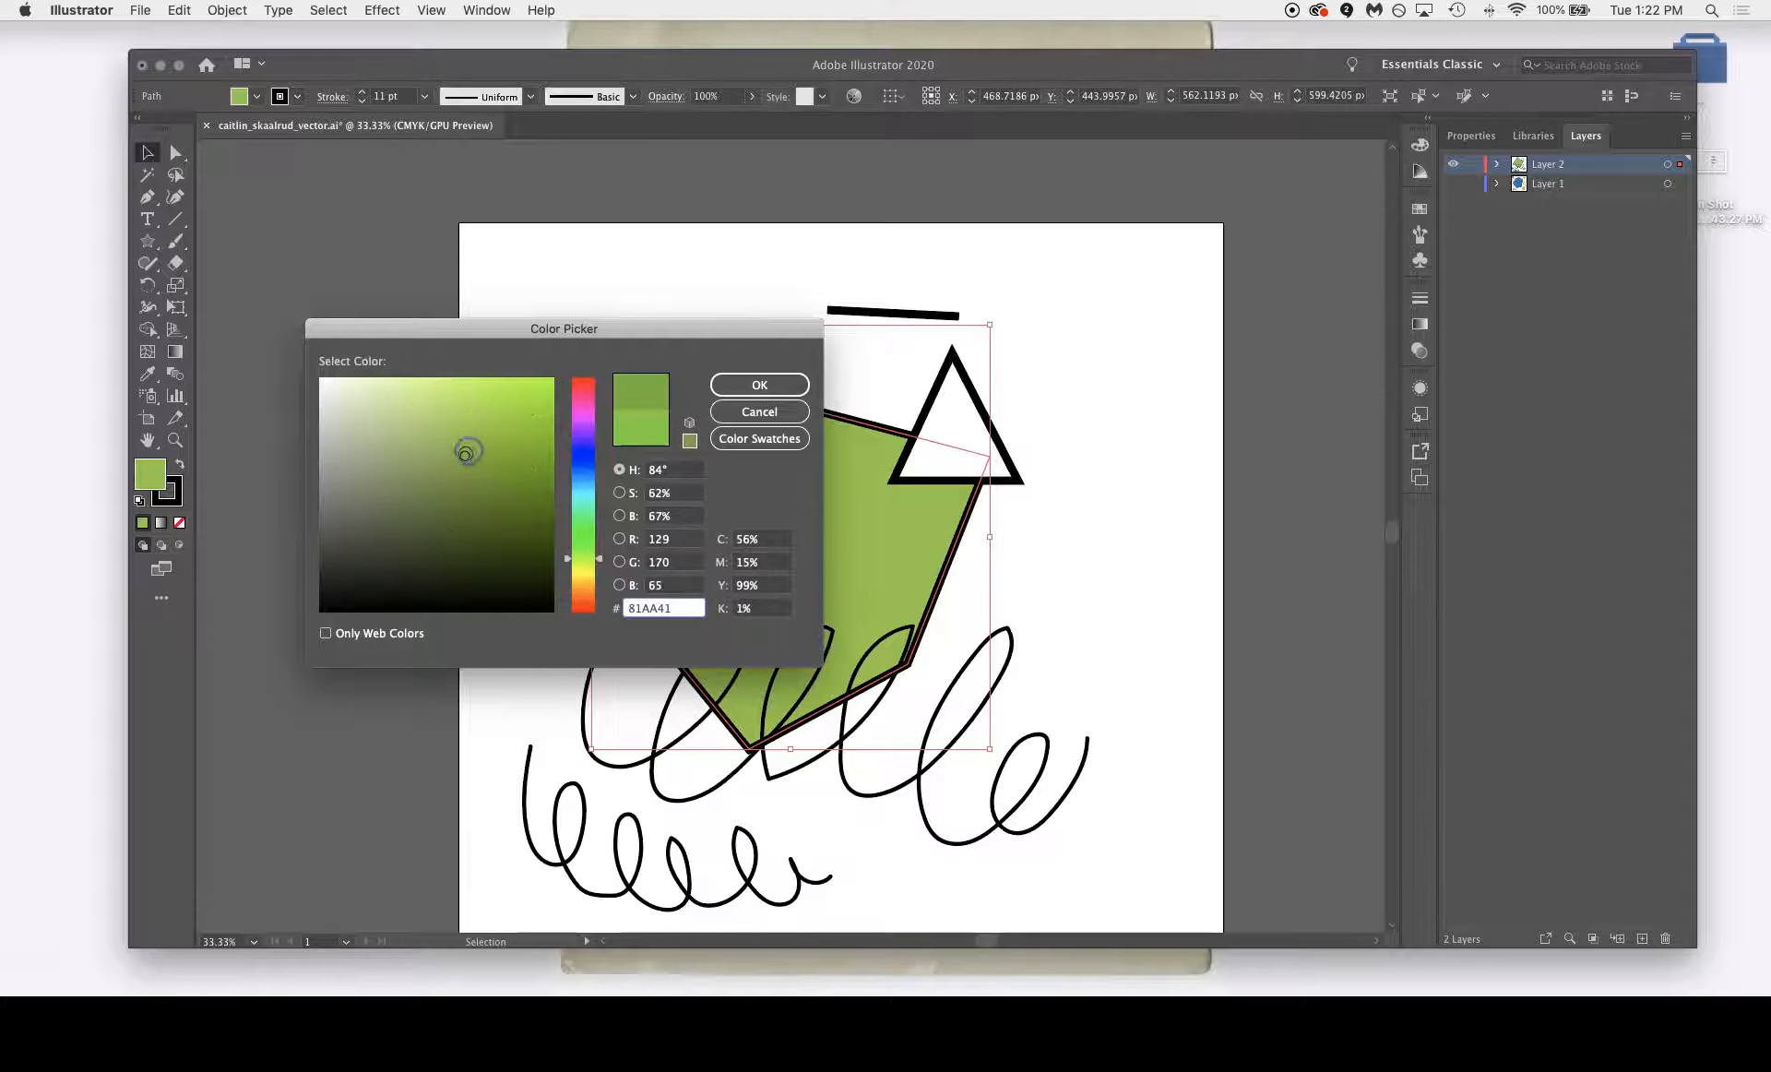
pyautogui.moveTo(786, 326); pyautogui.dragTo(709, 281)
pyautogui.moveTo(505, 524); pyautogui.dragTo(507, 558)
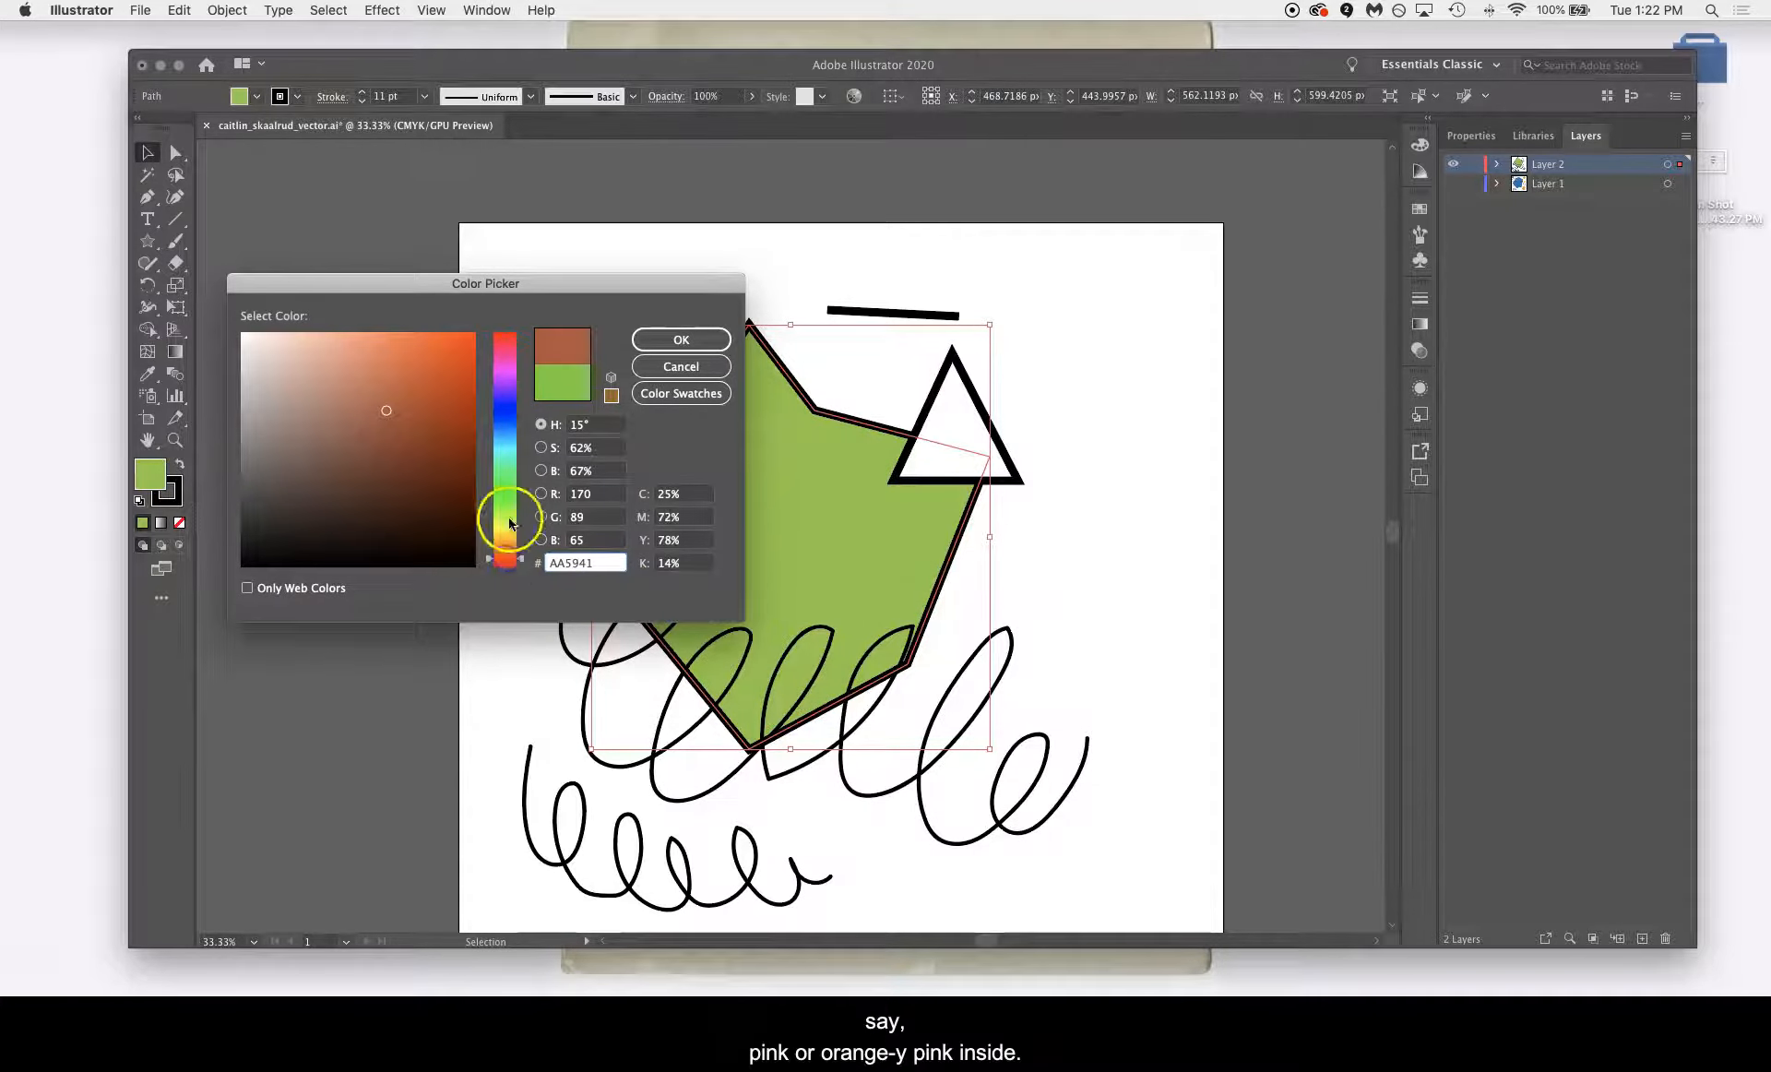
pyautogui.moveTo(398, 347)
pyautogui.mouseDown()
pyautogui.moveTo(387, 336)
pyautogui.moveTo(412, 319)
pyautogui.mouseUp()
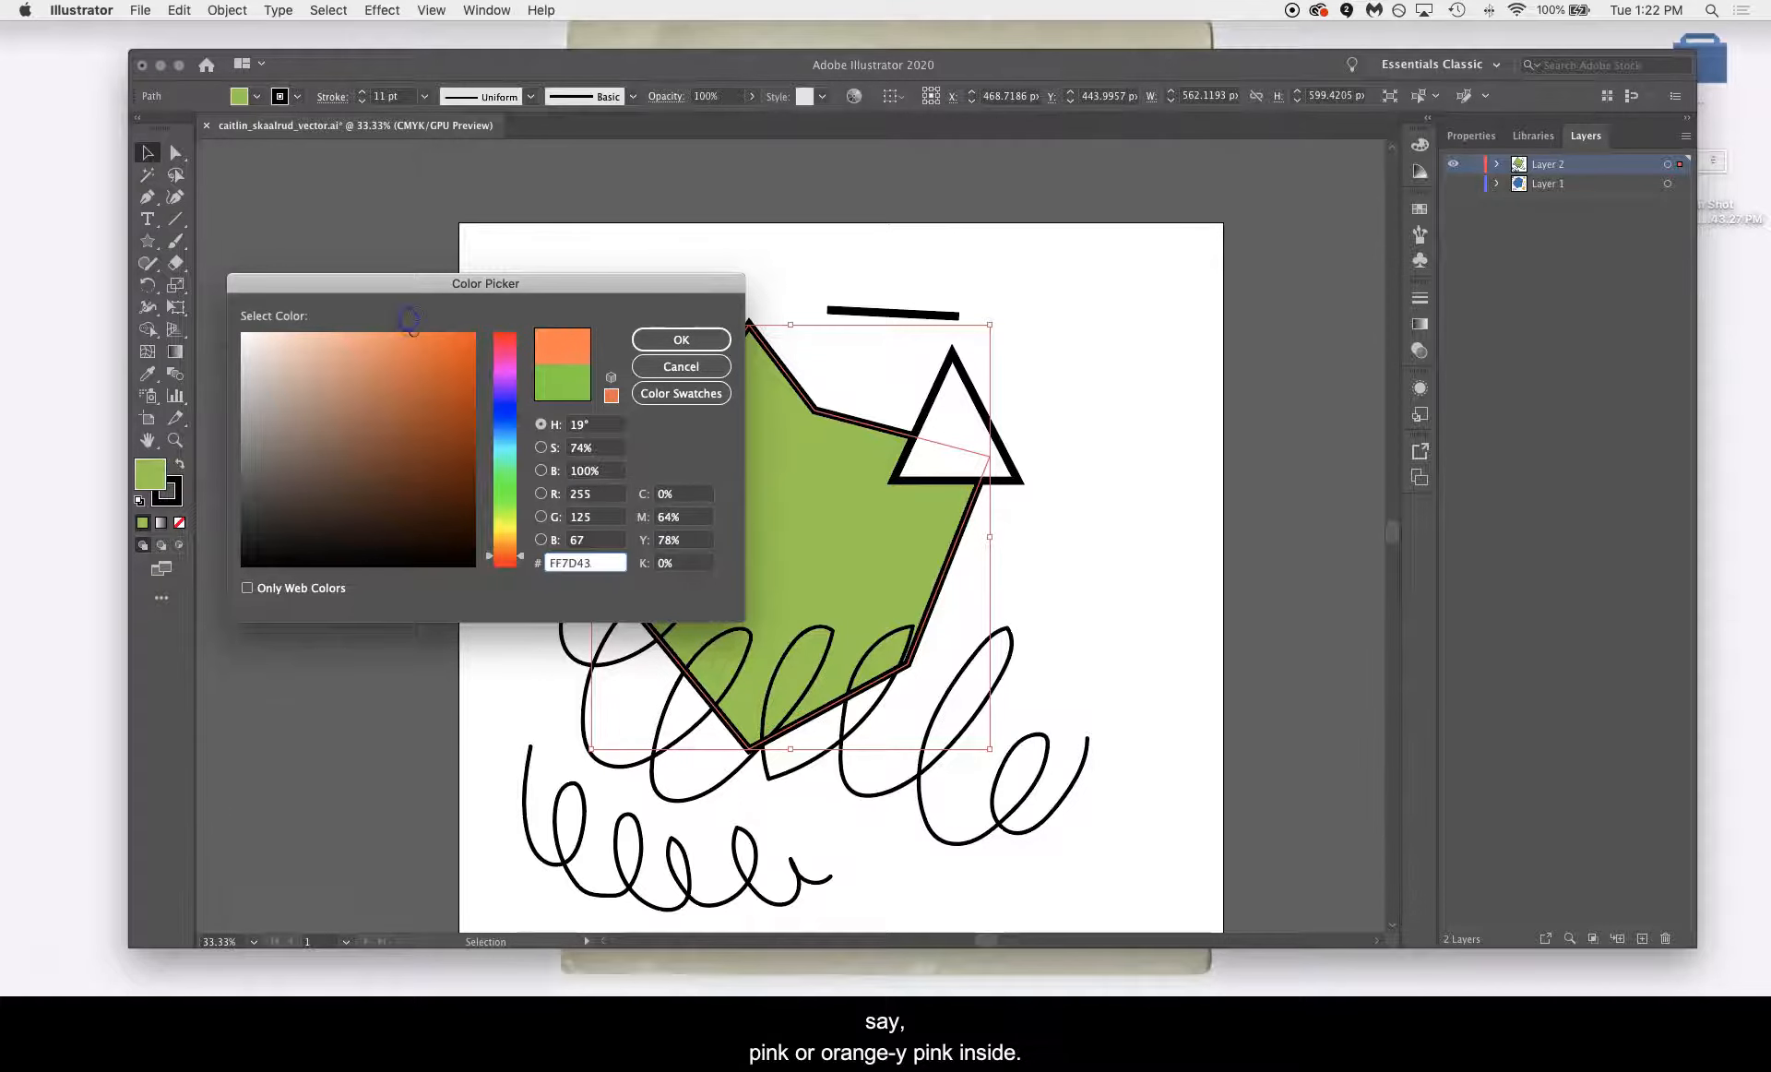
pyautogui.click(693, 341)
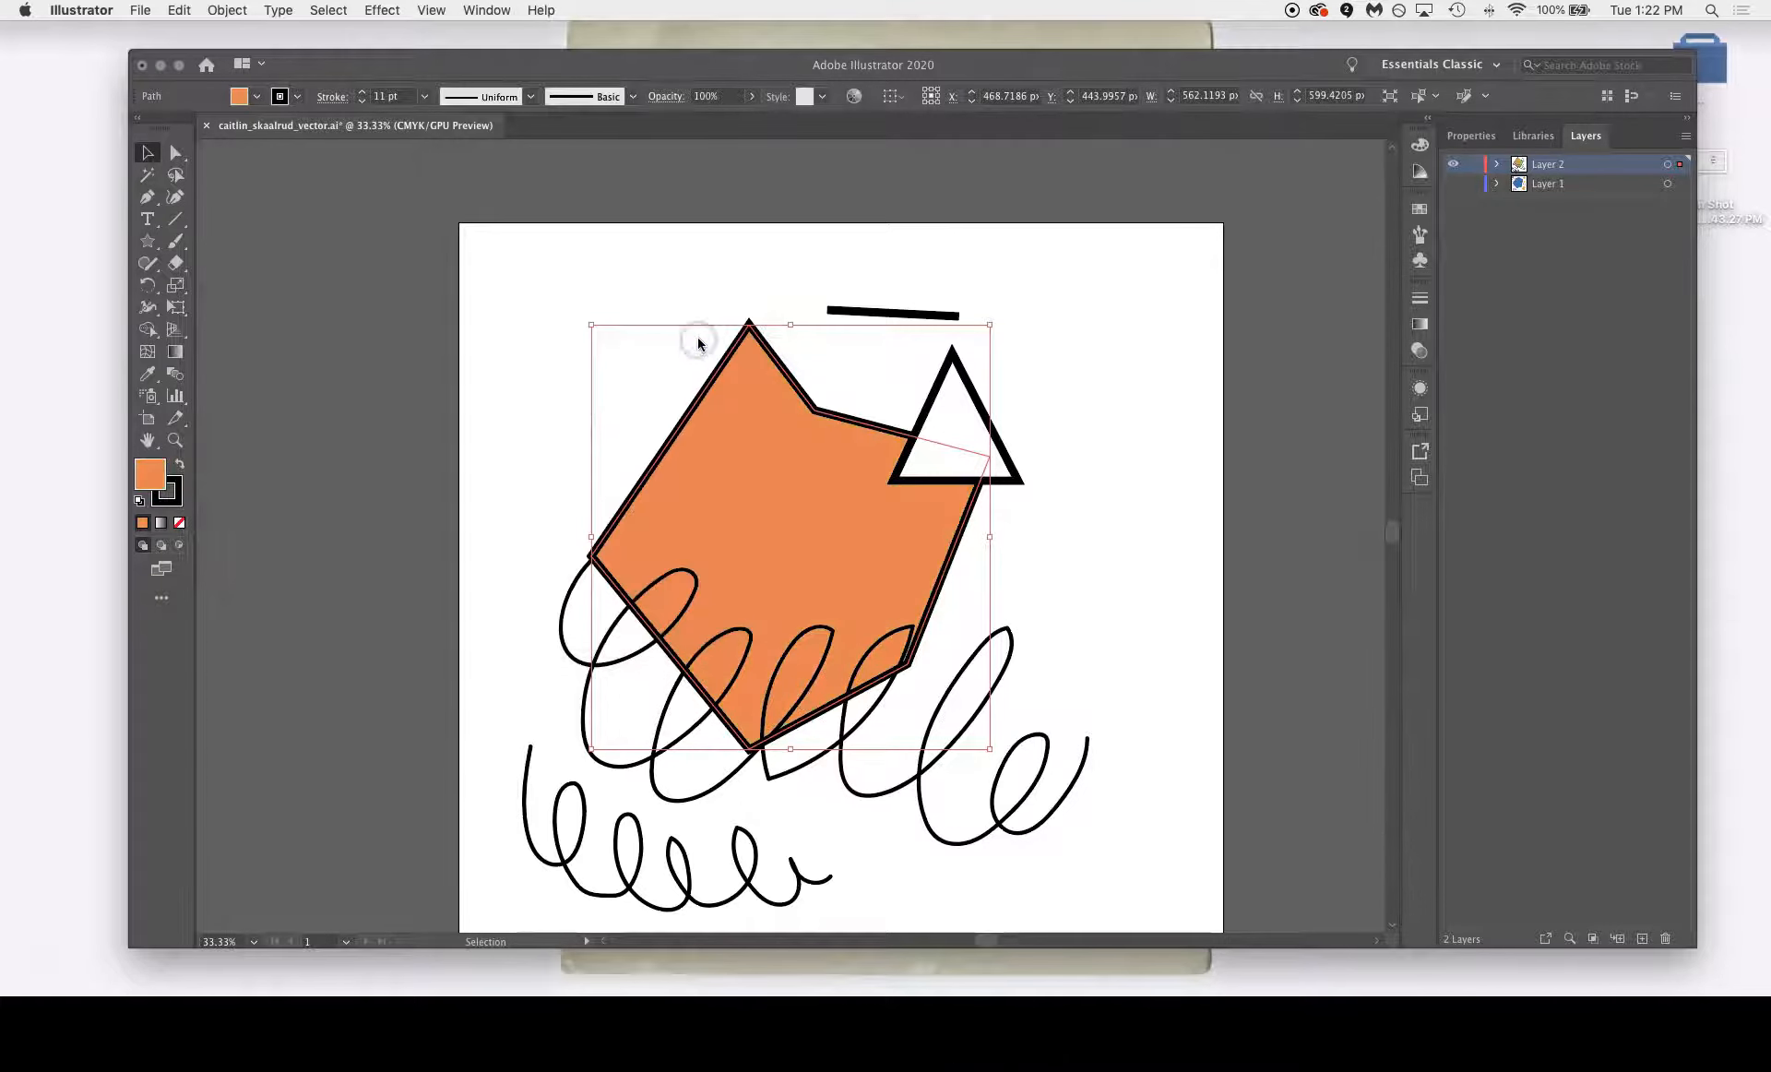
# Set the polygon's stroke to a coral red from the CMYK spectrum and deselect it
pyautogui.click(175, 488)
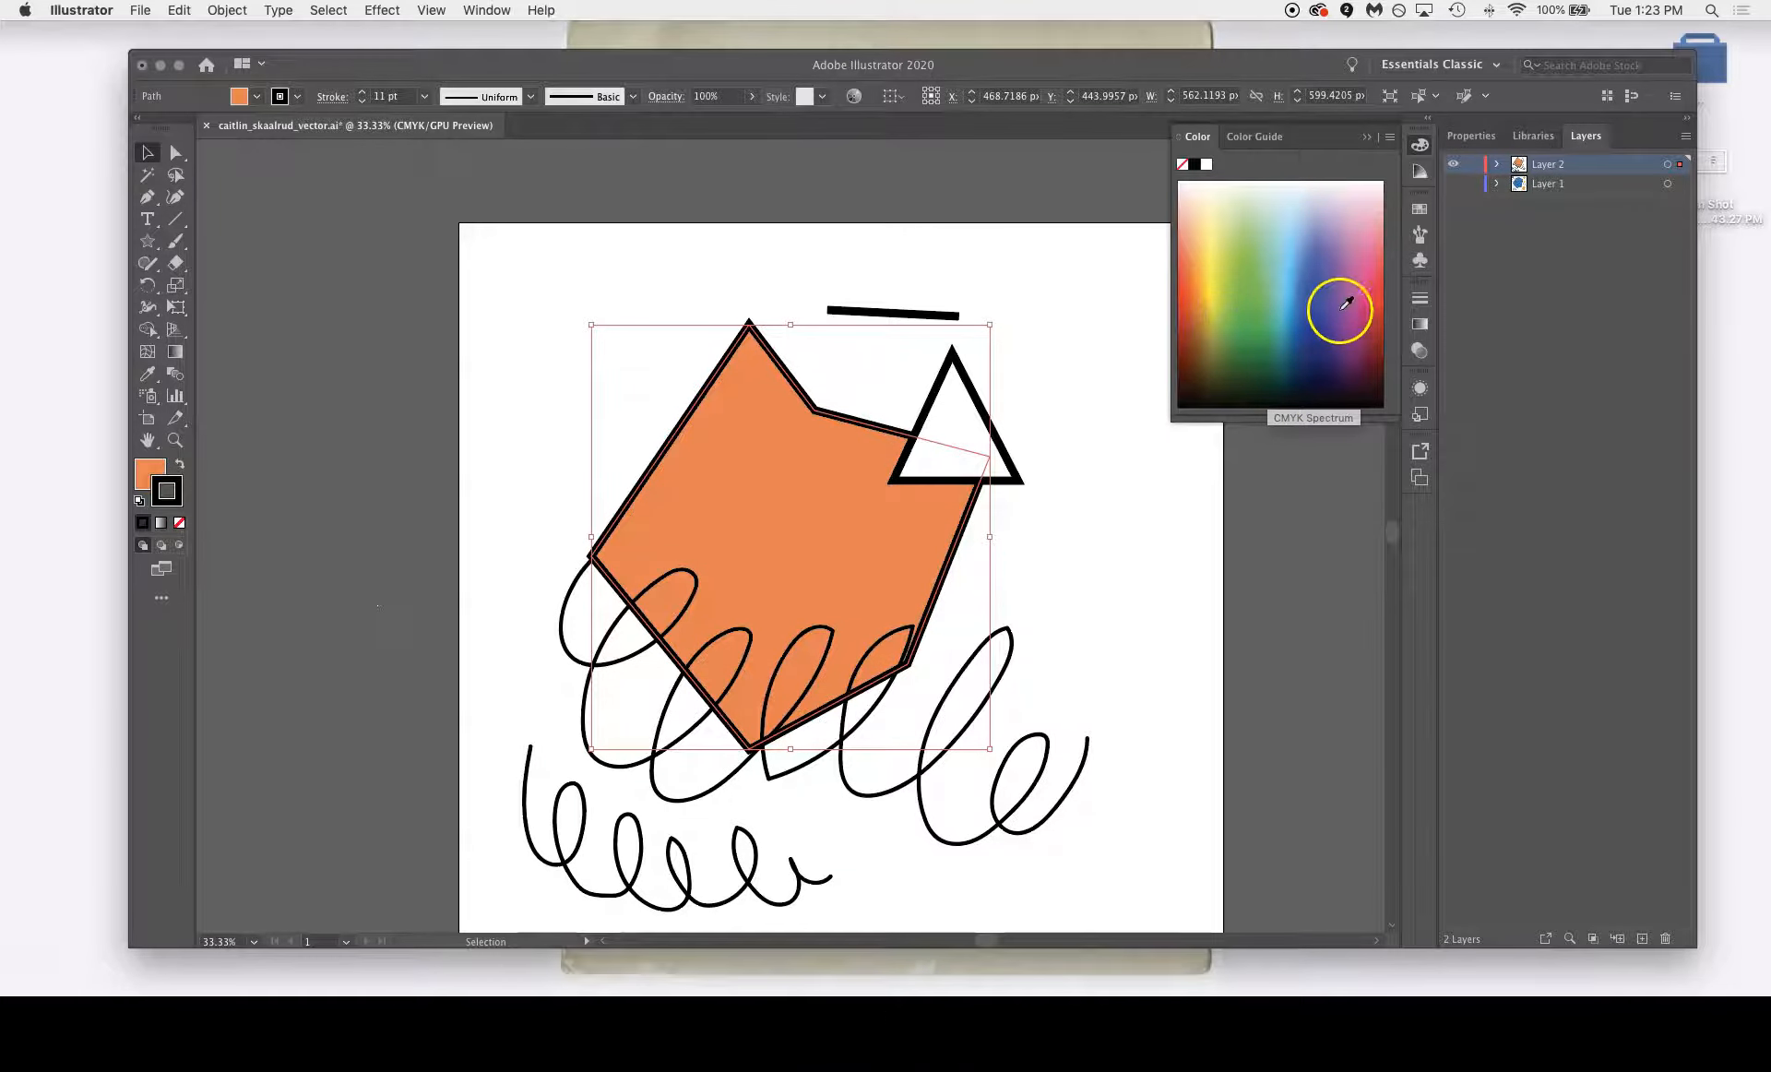
pyautogui.click(1373, 269)
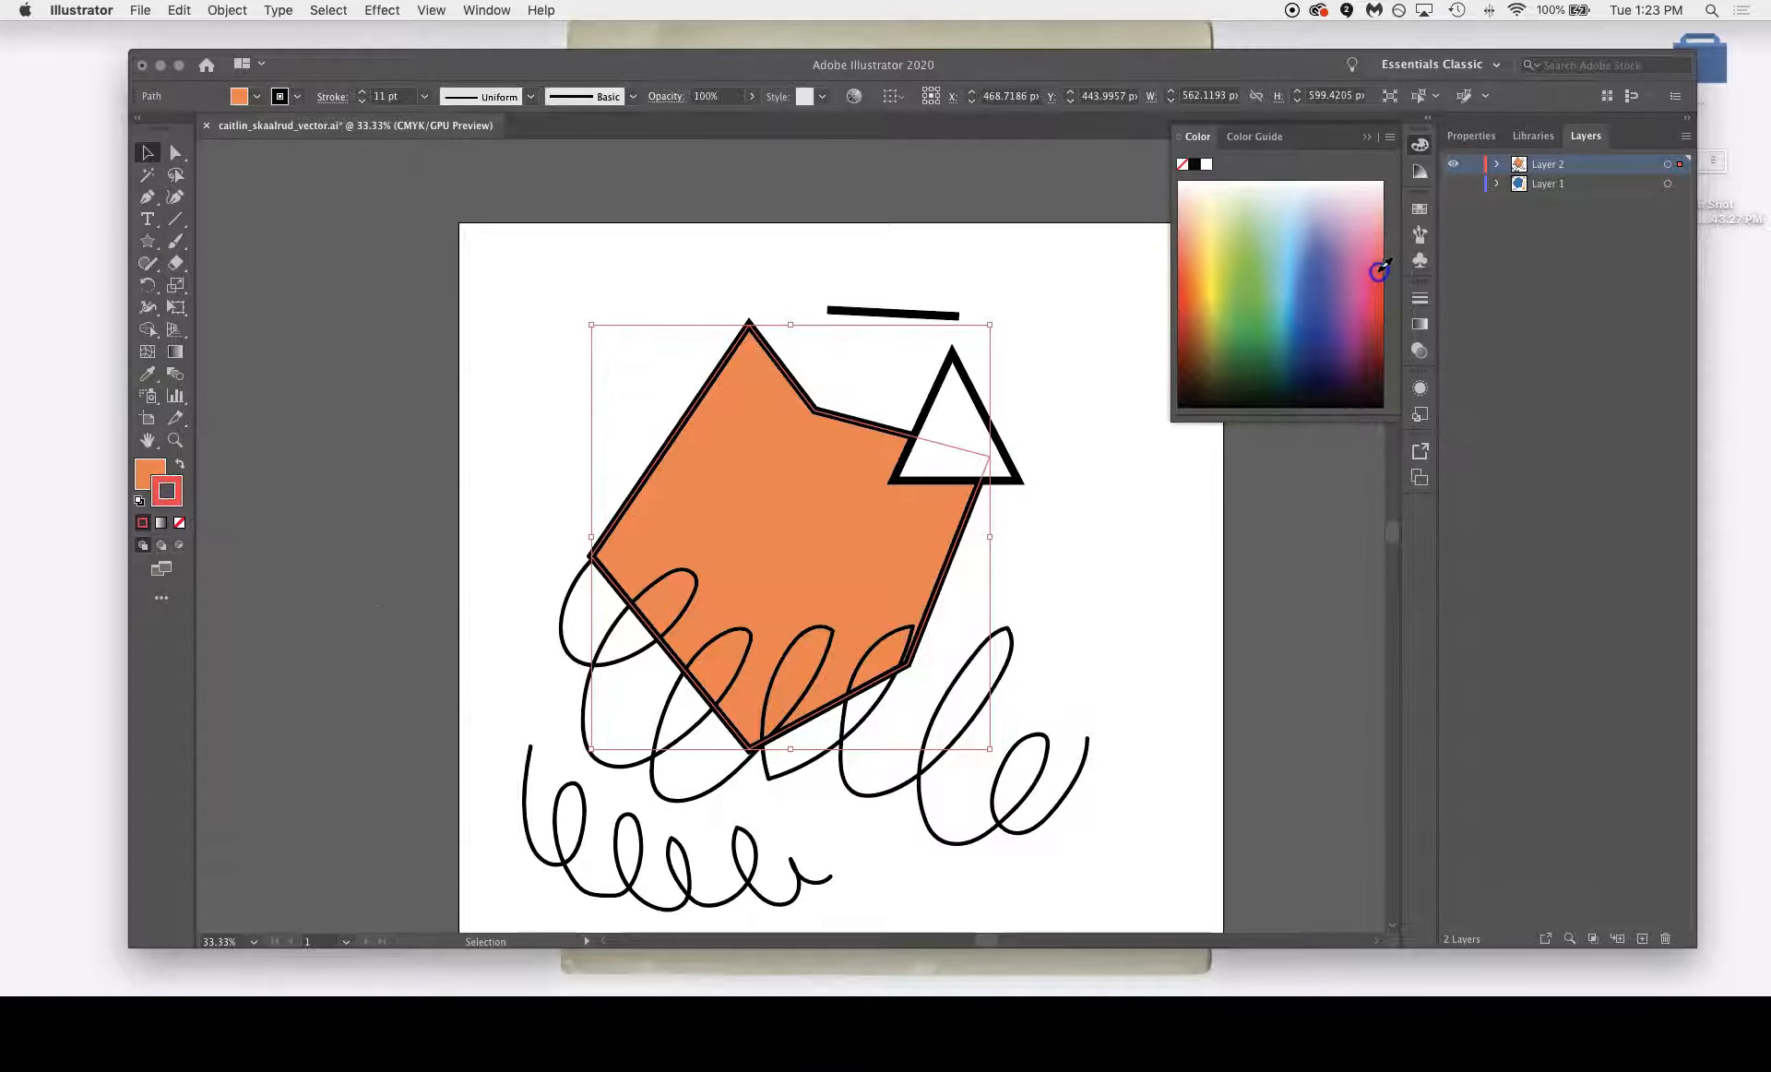
pyautogui.click(1129, 564)
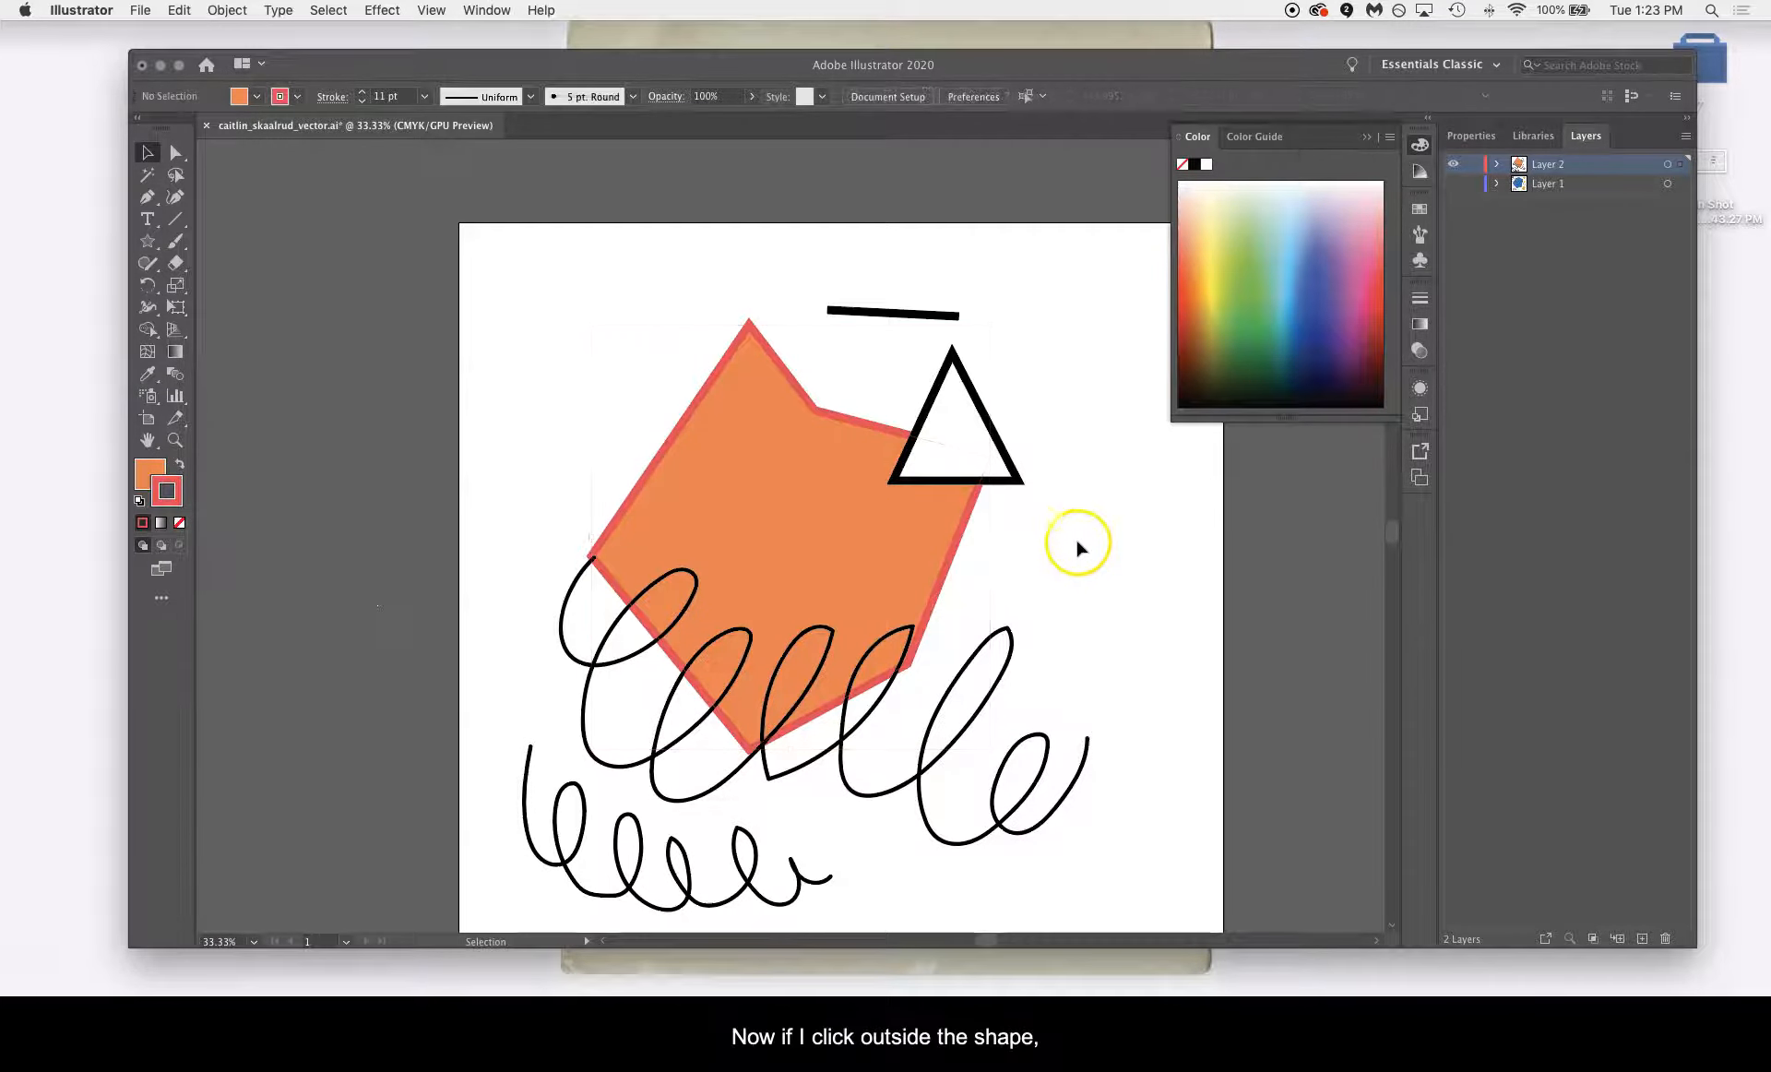
pyautogui.click(1366, 138)
# Select all the artwork on the artboard and set its fill to a pale mint green
pyautogui.scroll(-5, 1096, 608)
pyautogui.hscroll(5, 1096, 608)
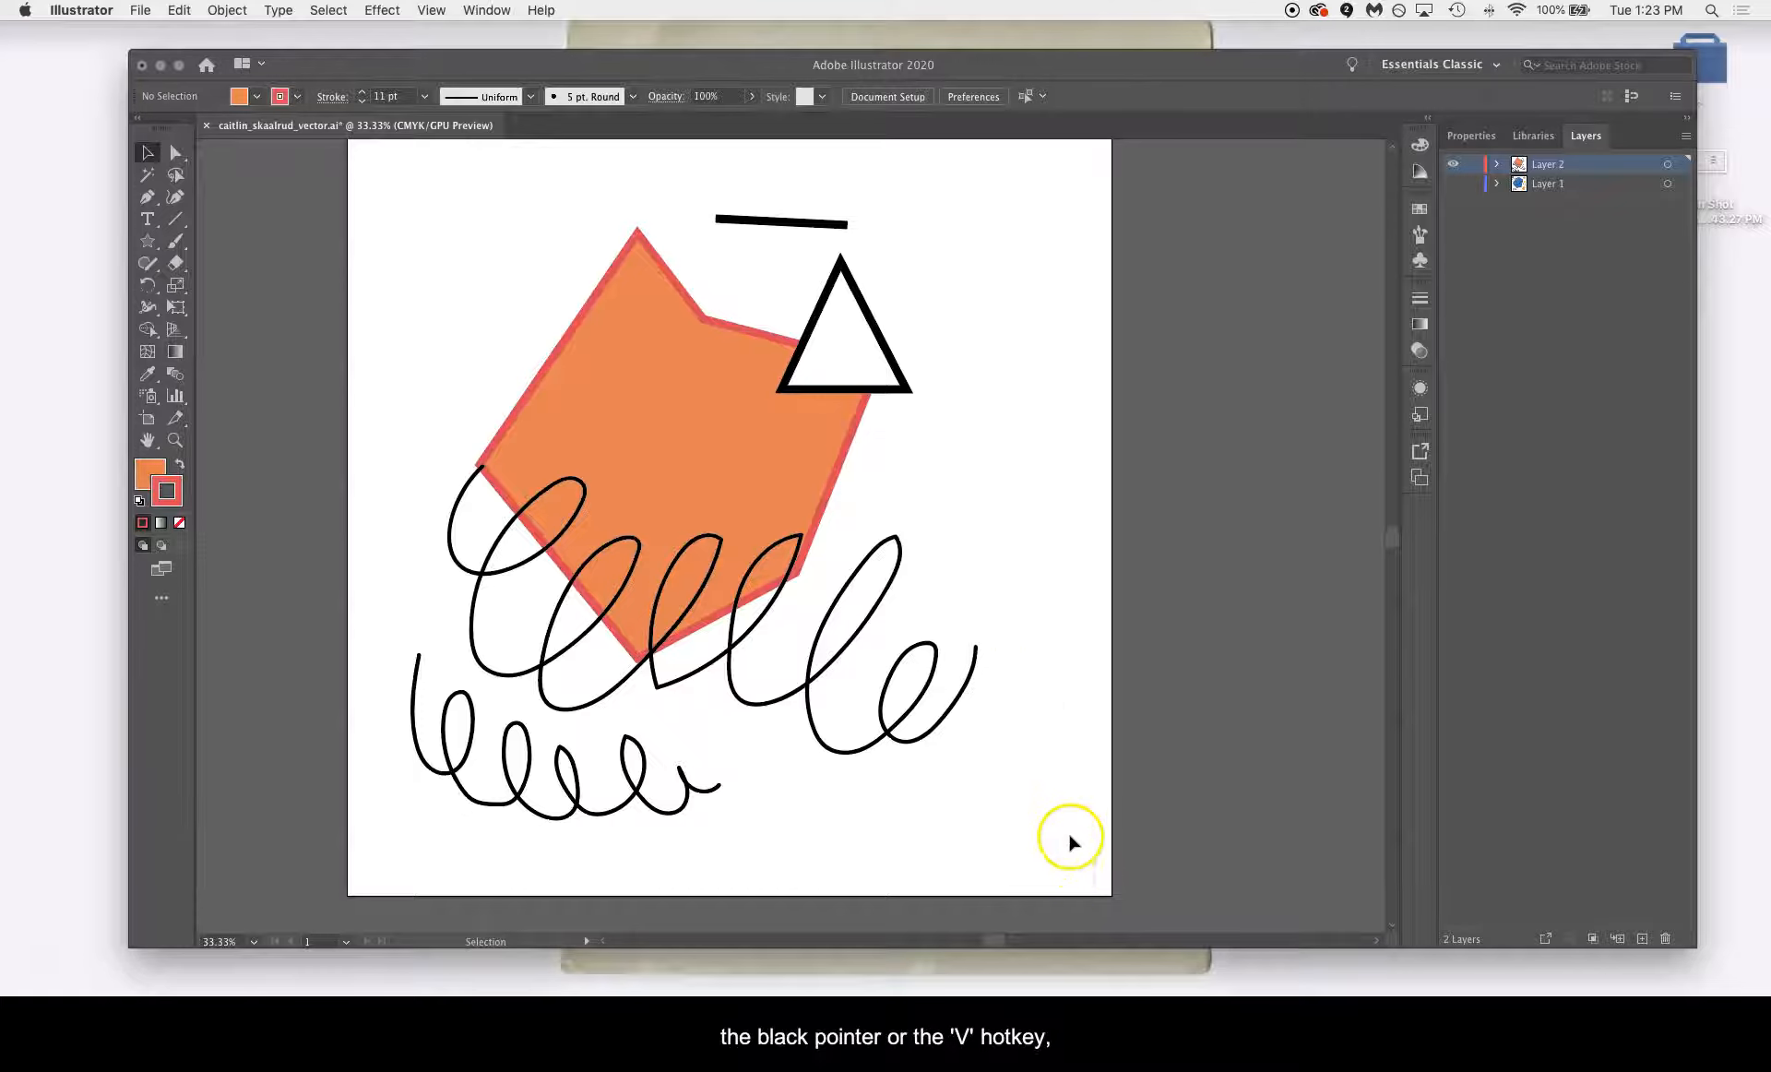
pyautogui.moveTo(1090, 867); pyautogui.dragTo(393, 177)
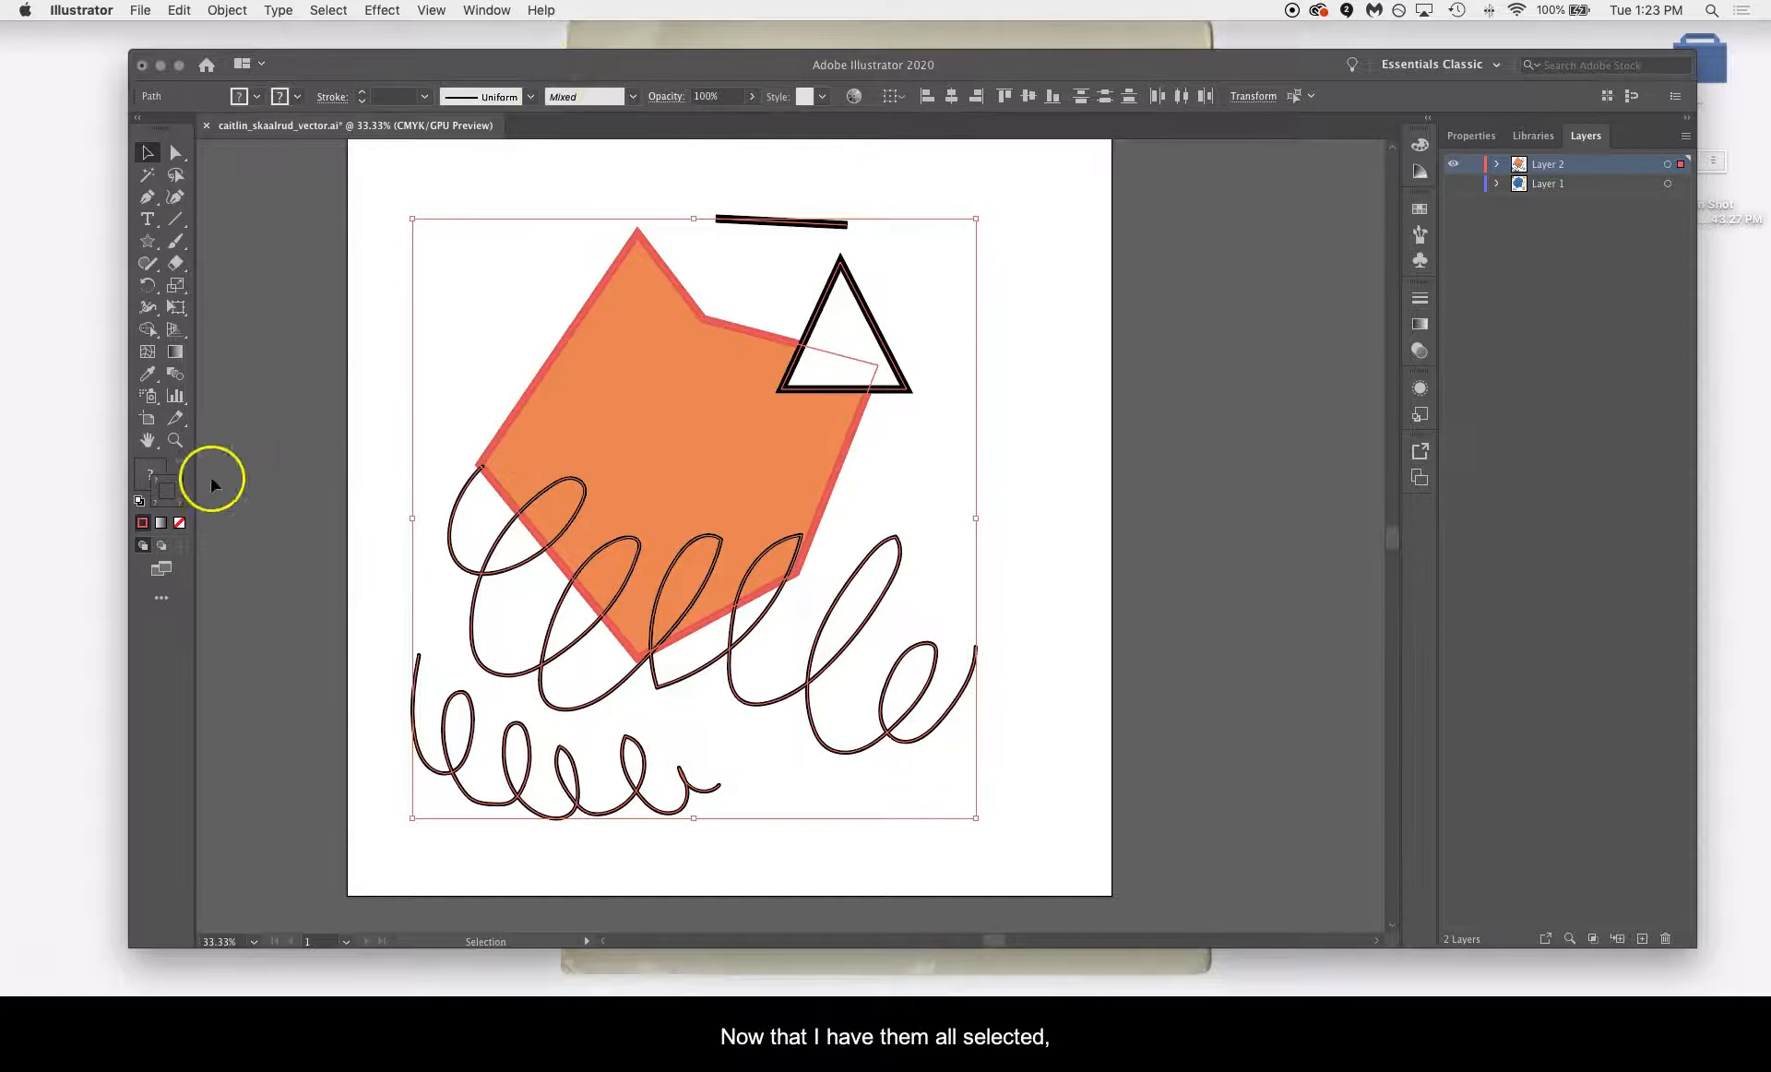
pyautogui.click(157, 470)
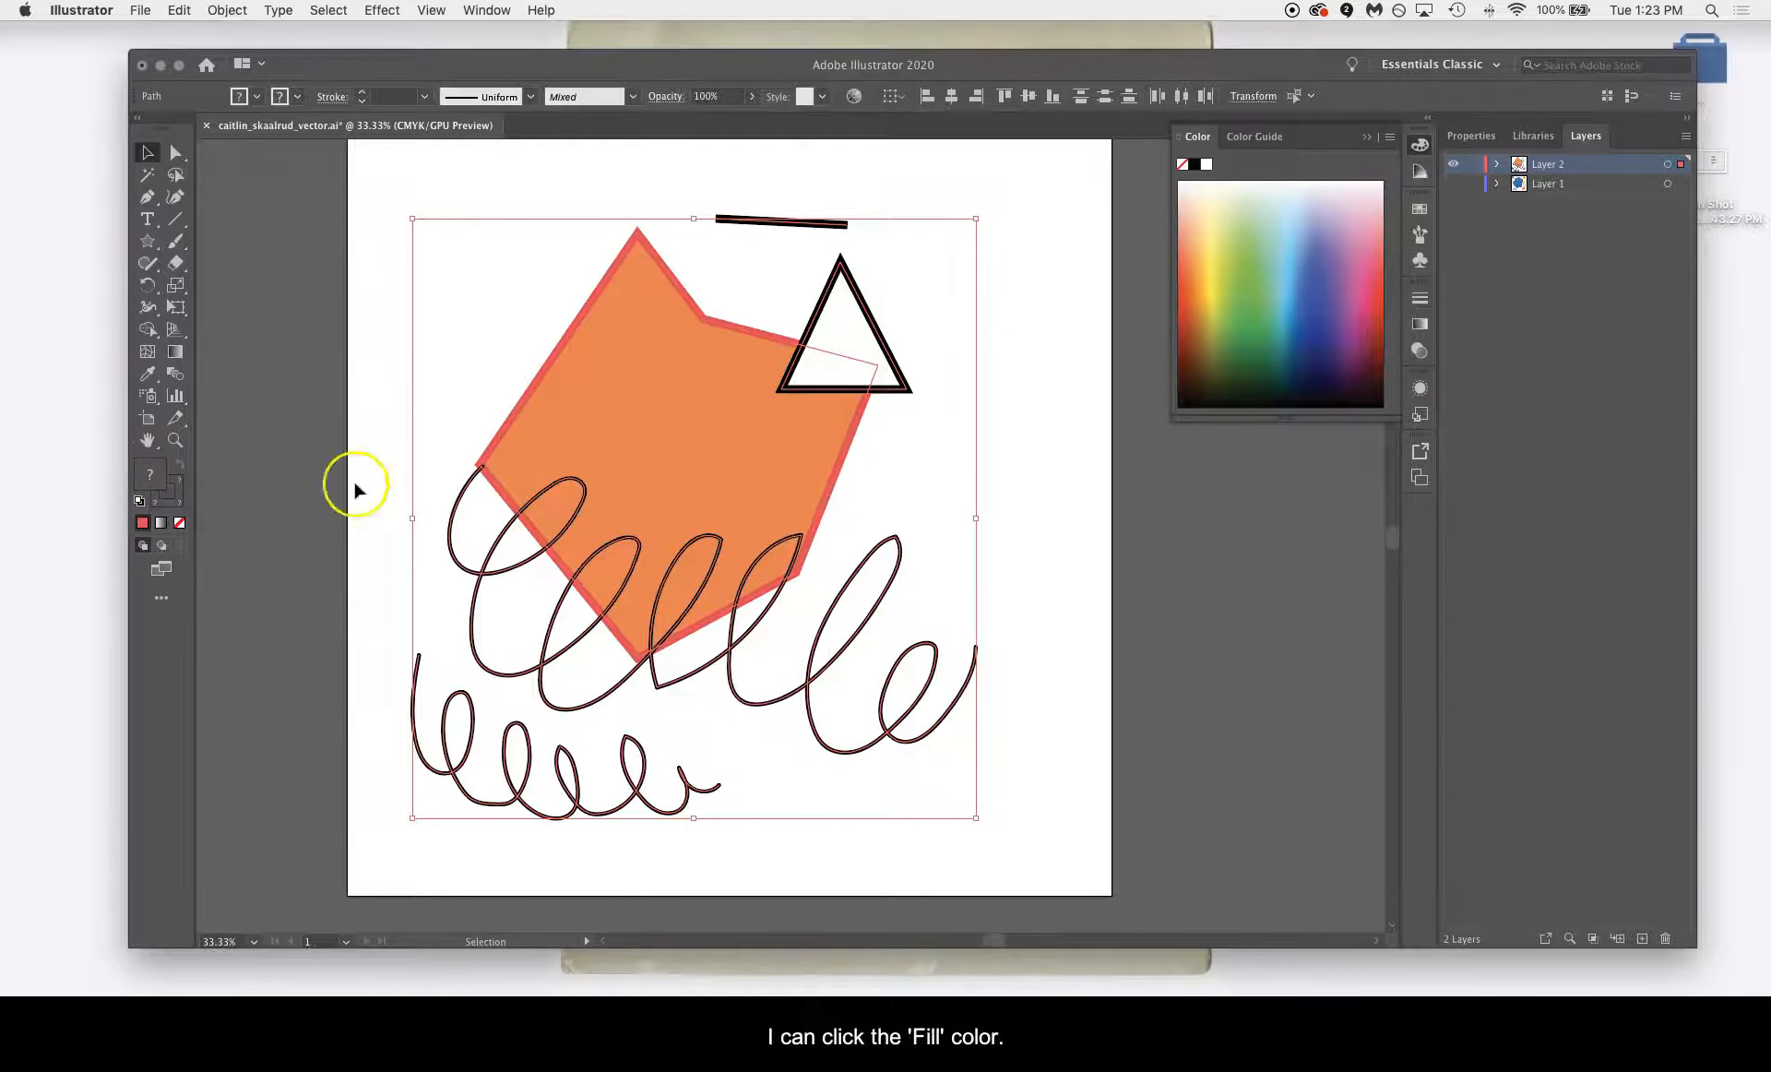
pyautogui.click(1247, 263)
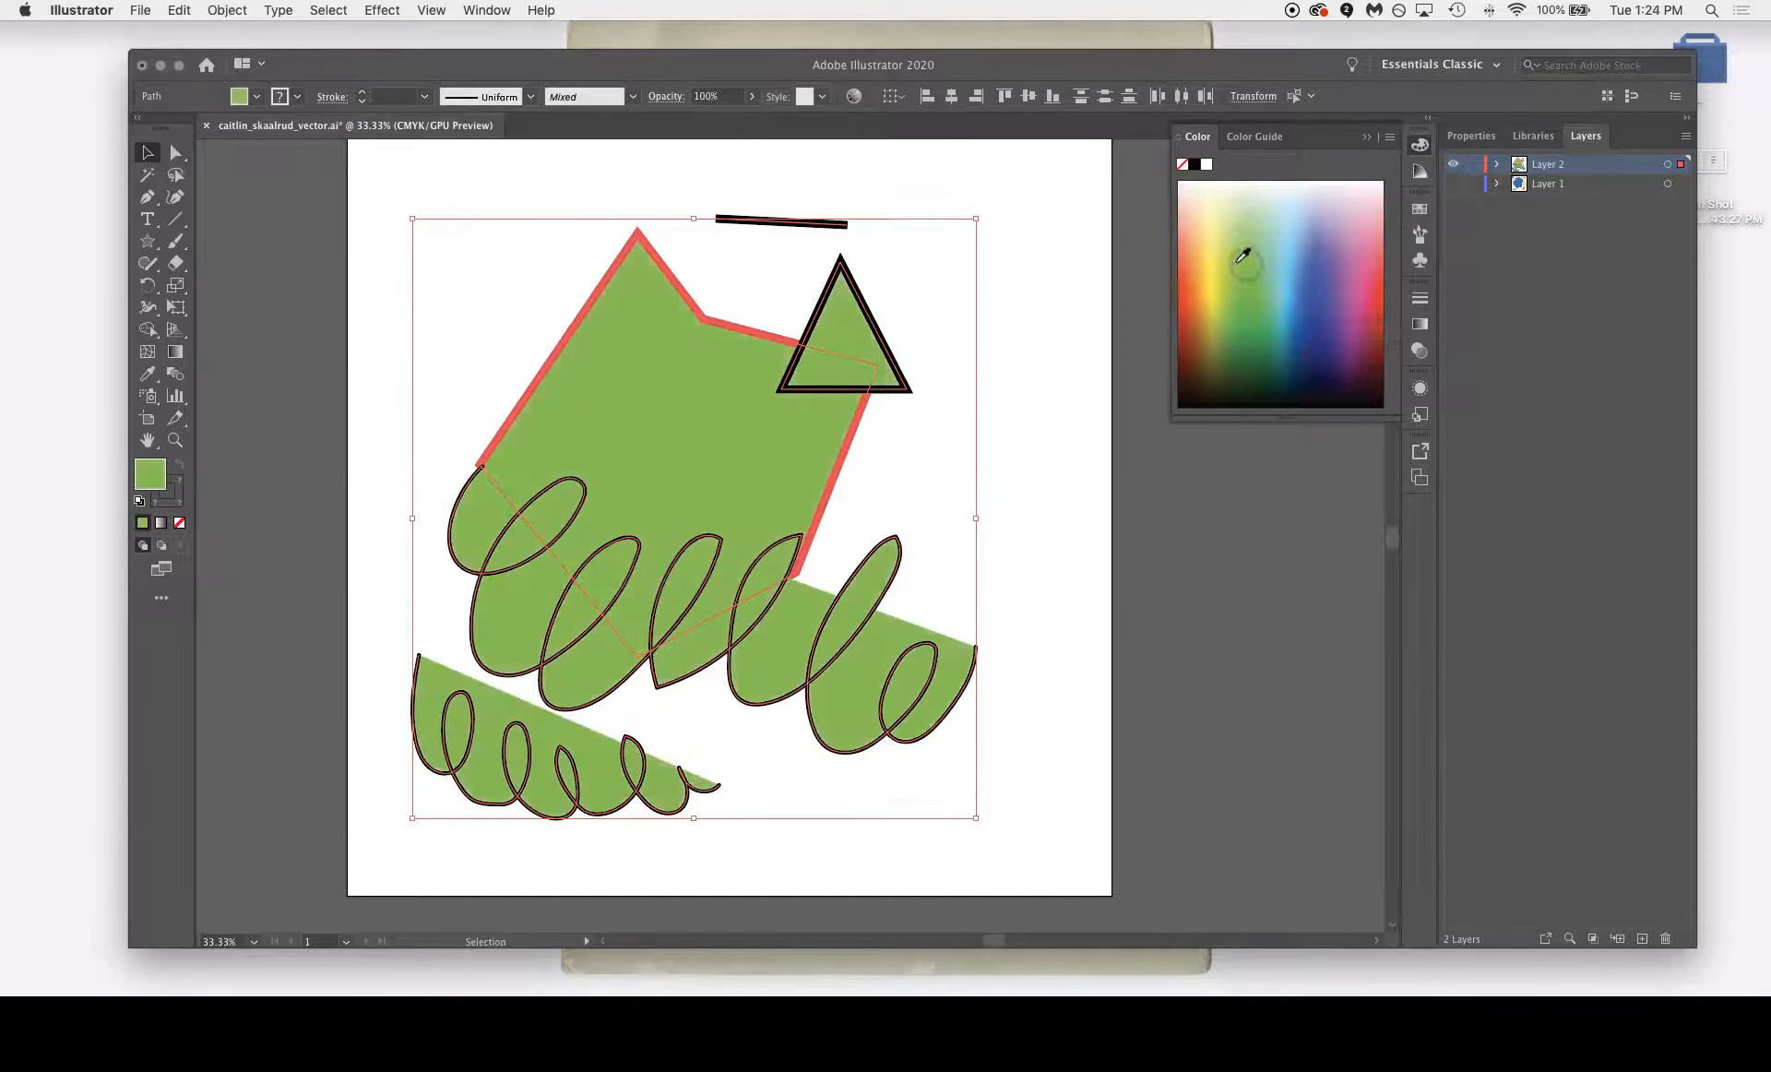
pyautogui.moveTo(1243, 259); pyautogui.dragTo(1260, 212)
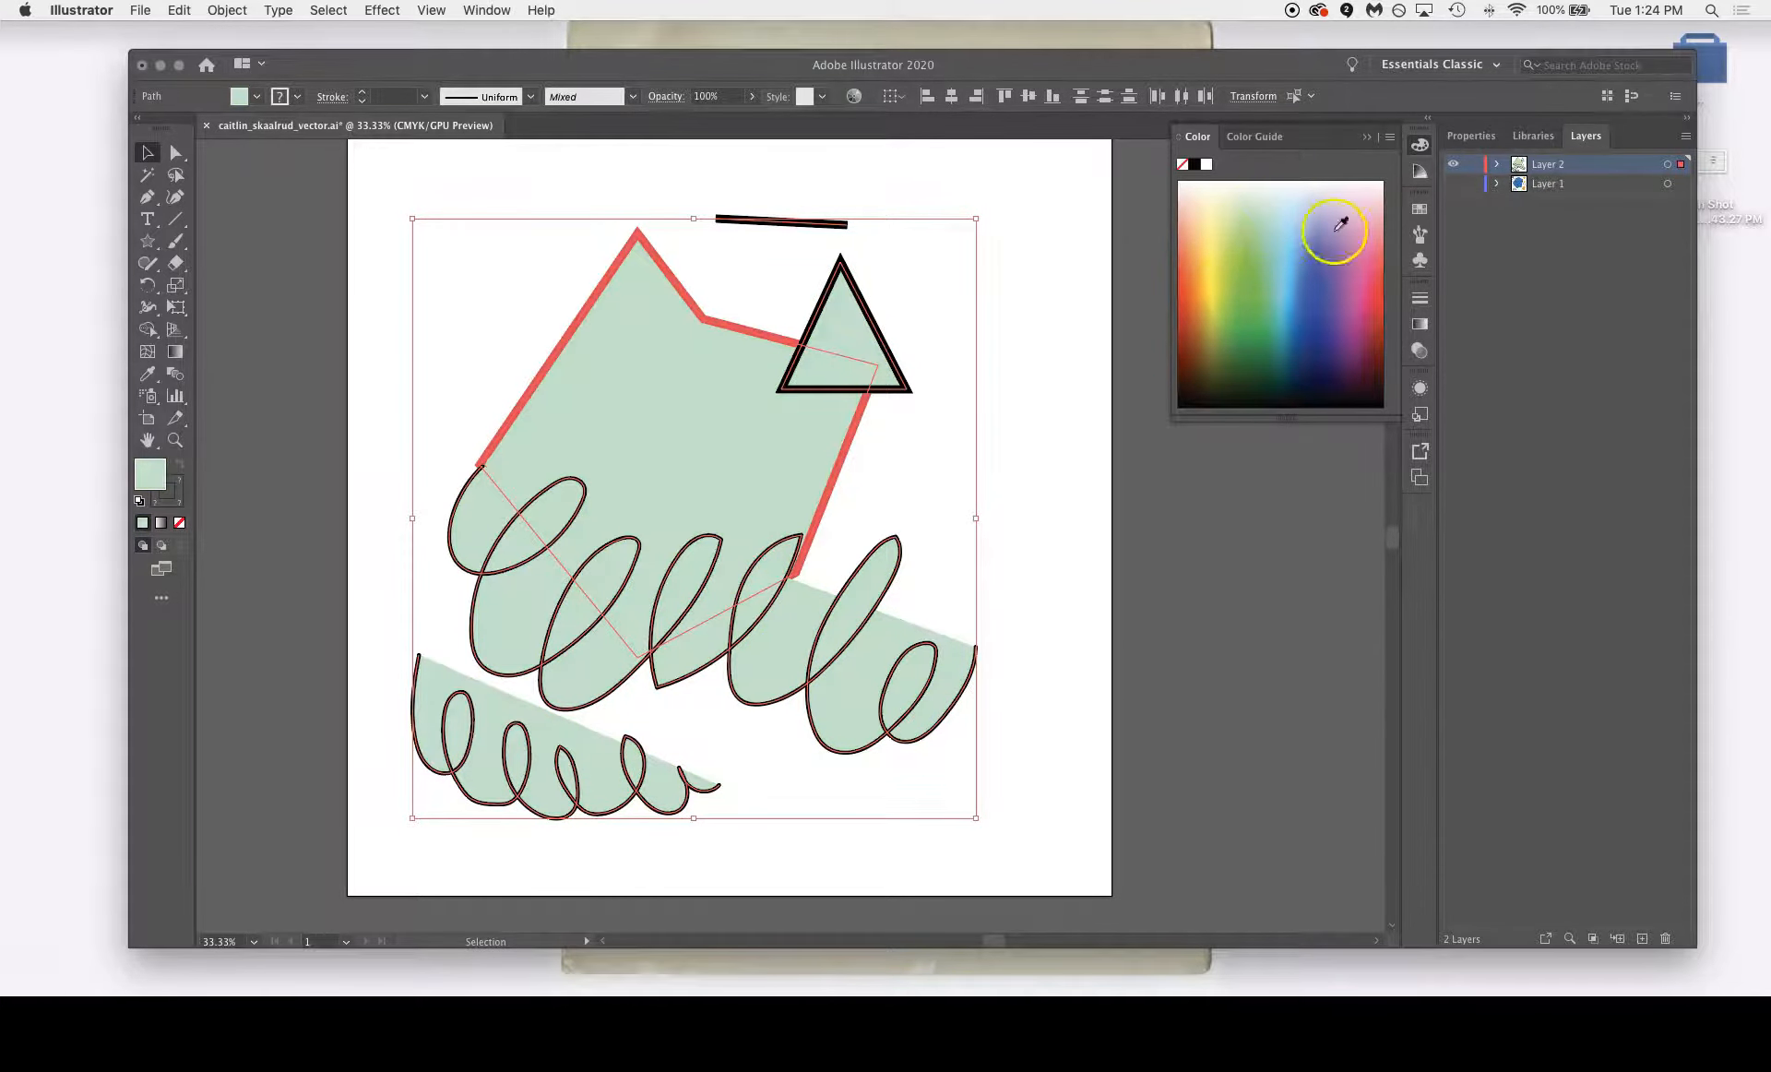
# Set the stroke of all the selected shapes to a dark navy blue and deselect them
pyautogui.click(179, 489)
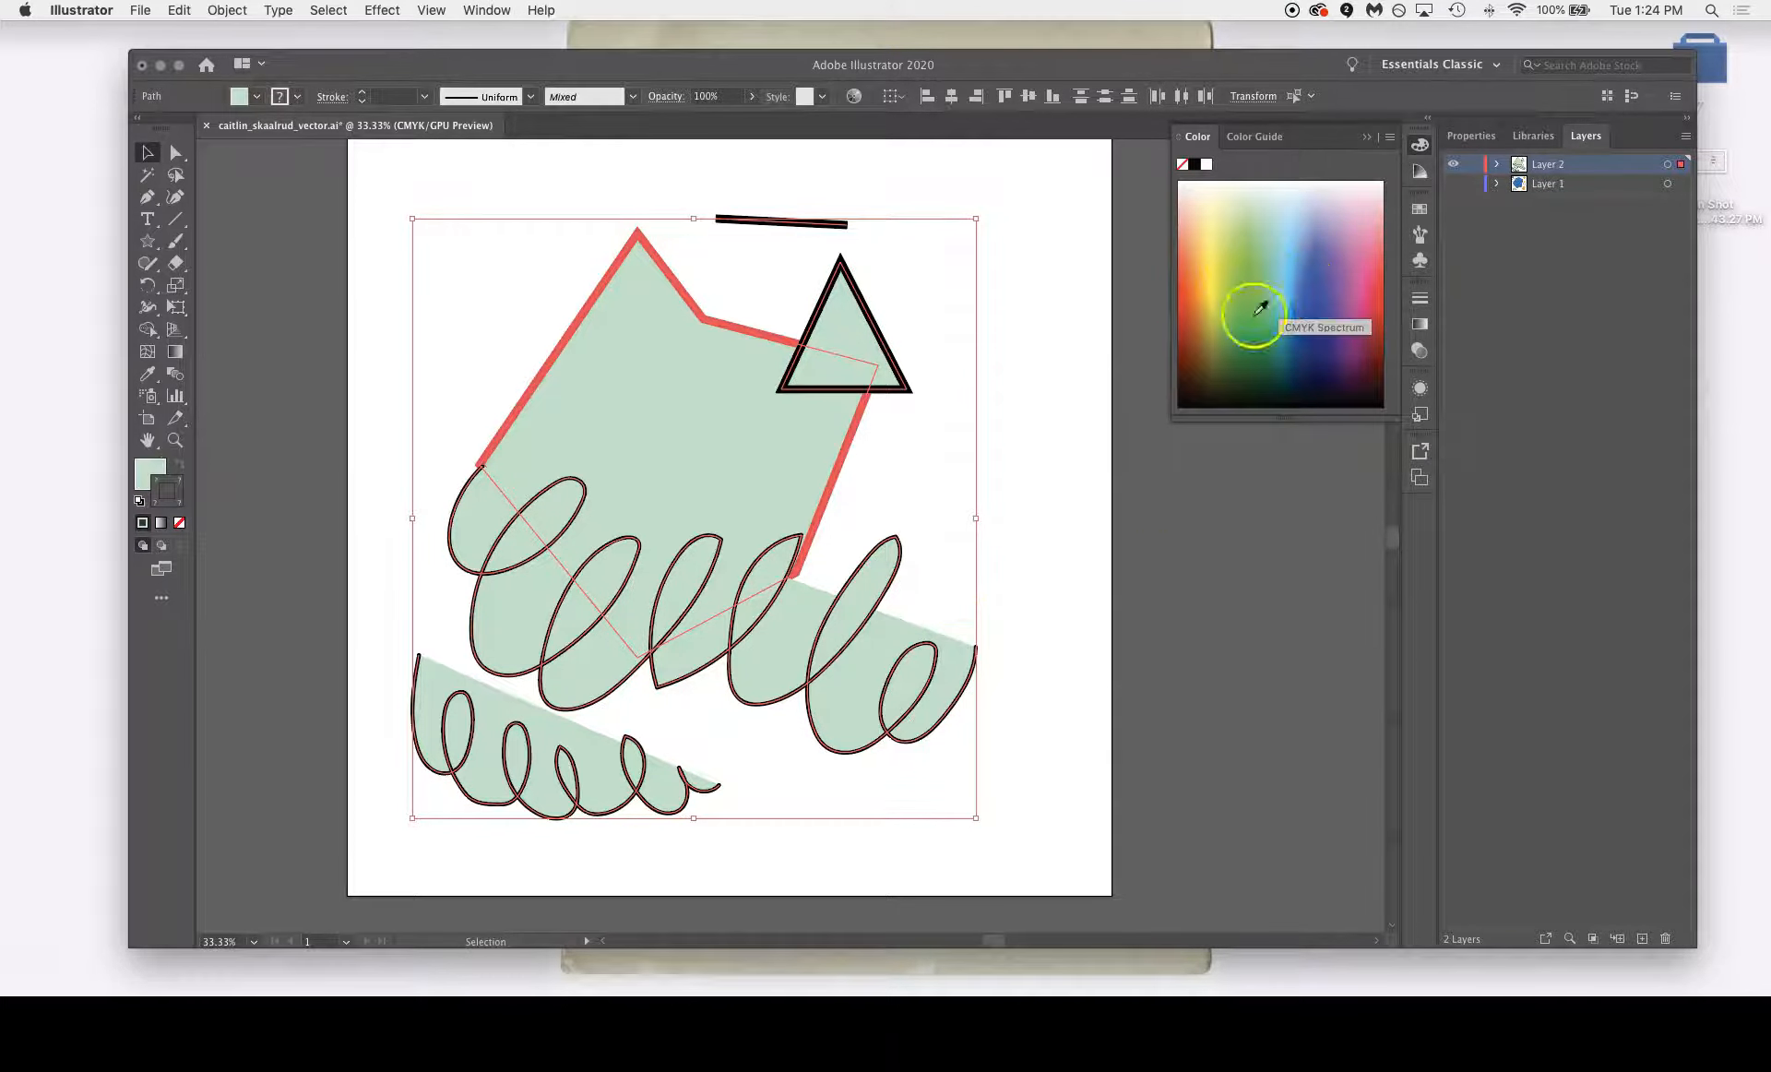
pyautogui.moveTo(1294, 321)
pyautogui.mouseDown()
pyautogui.moveTo(1282, 343)
pyautogui.moveTo(1297, 353)
pyautogui.mouseUp()
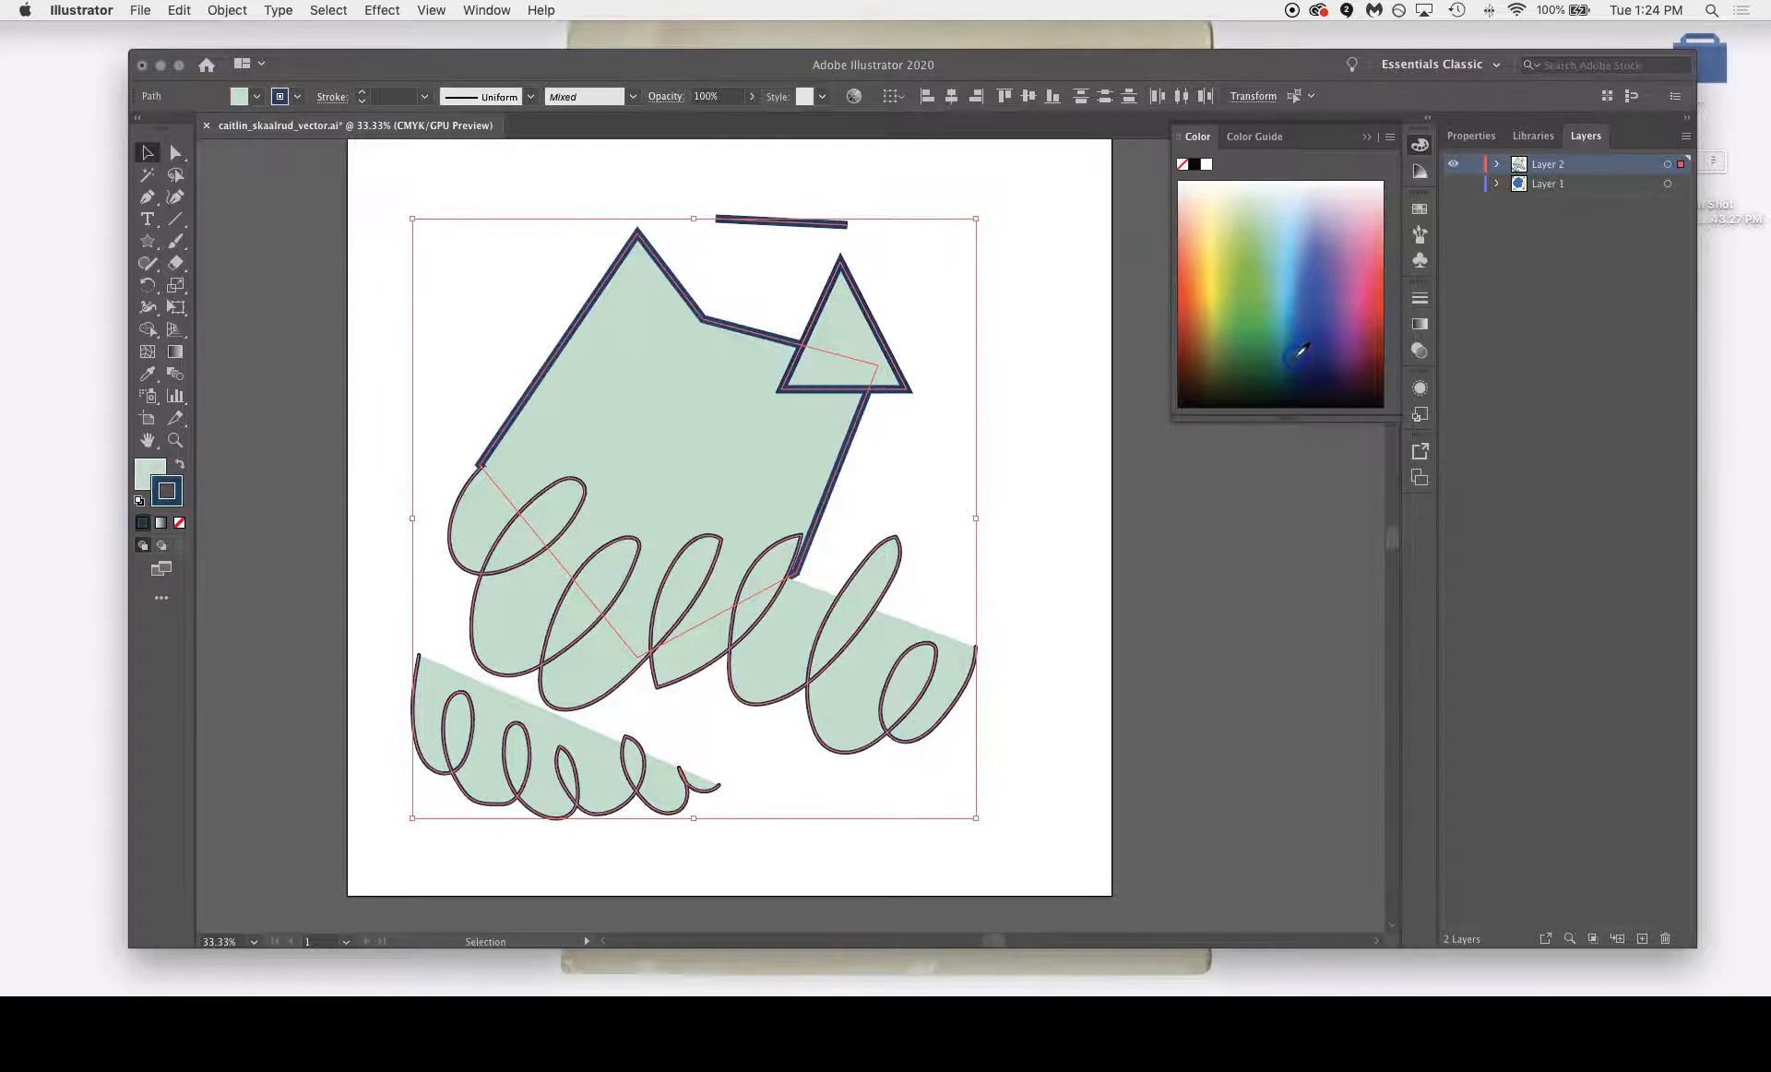
pyautogui.press('super+shift+a')
pyautogui.click(1363, 134)
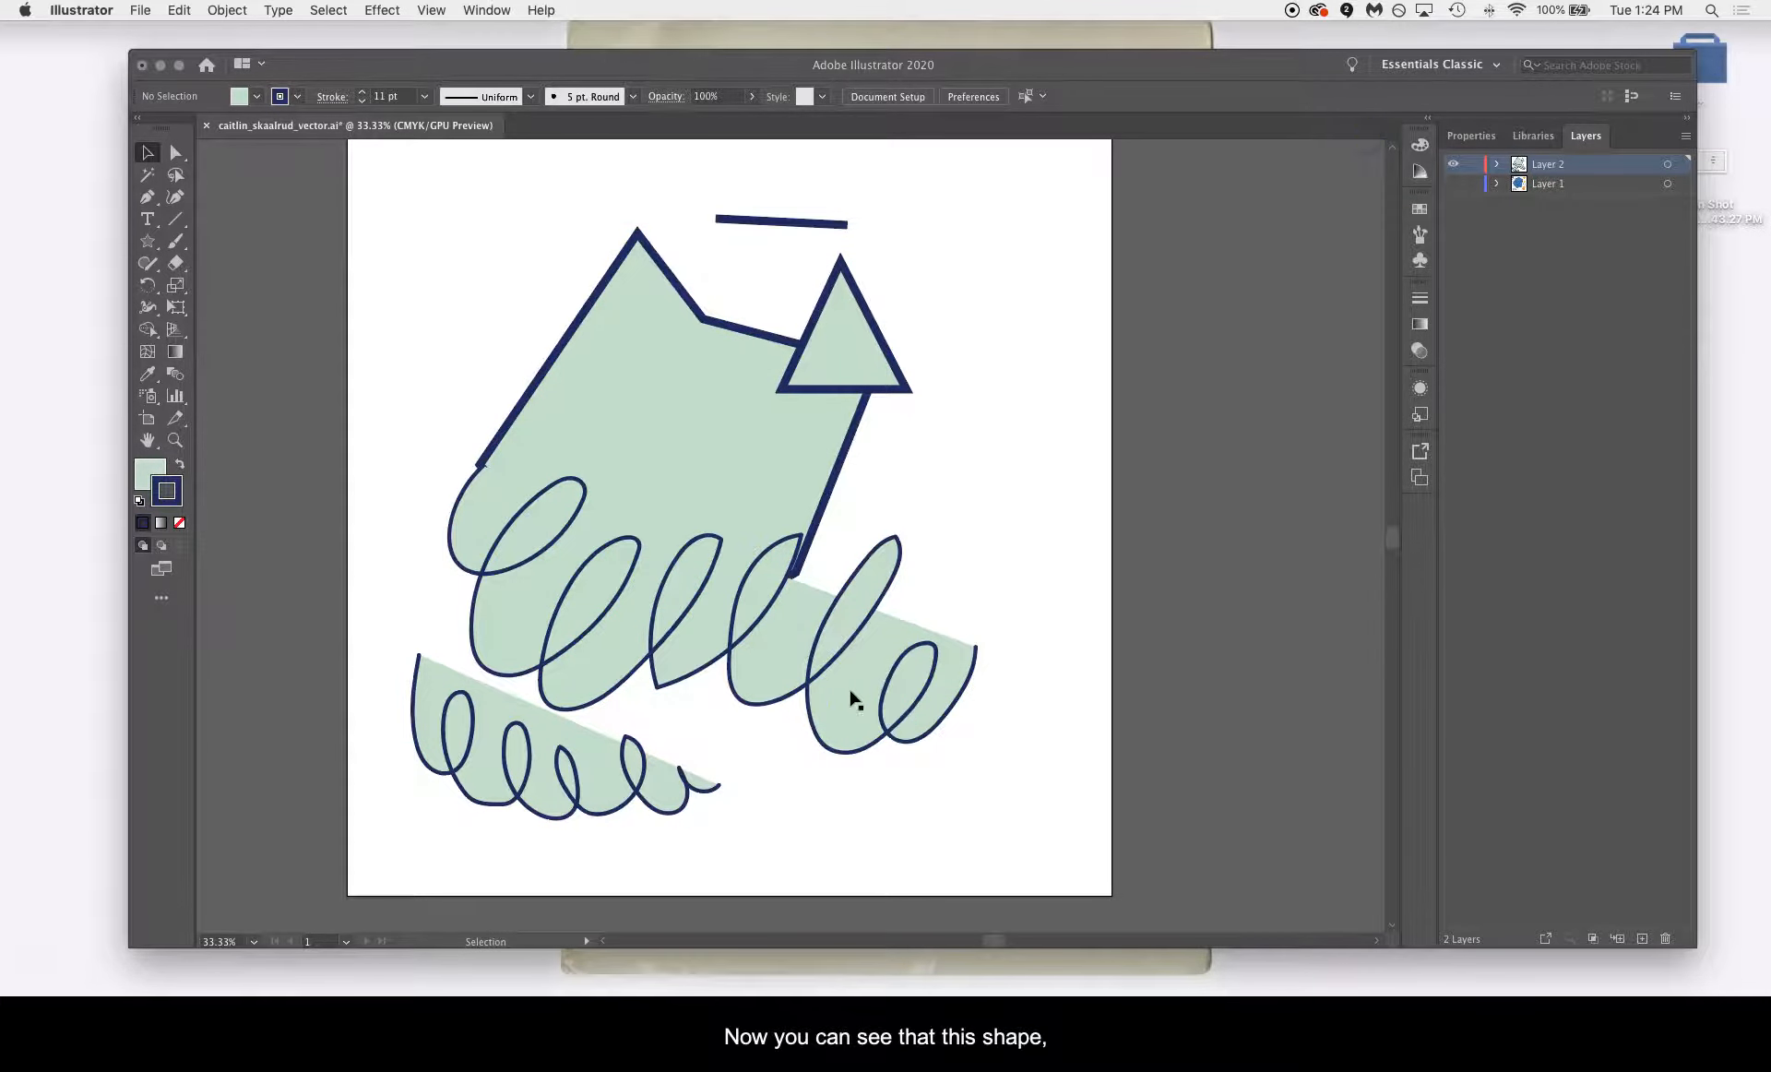
# Move the large squiggle down and to the right, away from the polygon's lower-left edge
pyautogui.click(853, 692)
pyautogui.moveTo(870, 666); pyautogui.dragTo(970, 771)
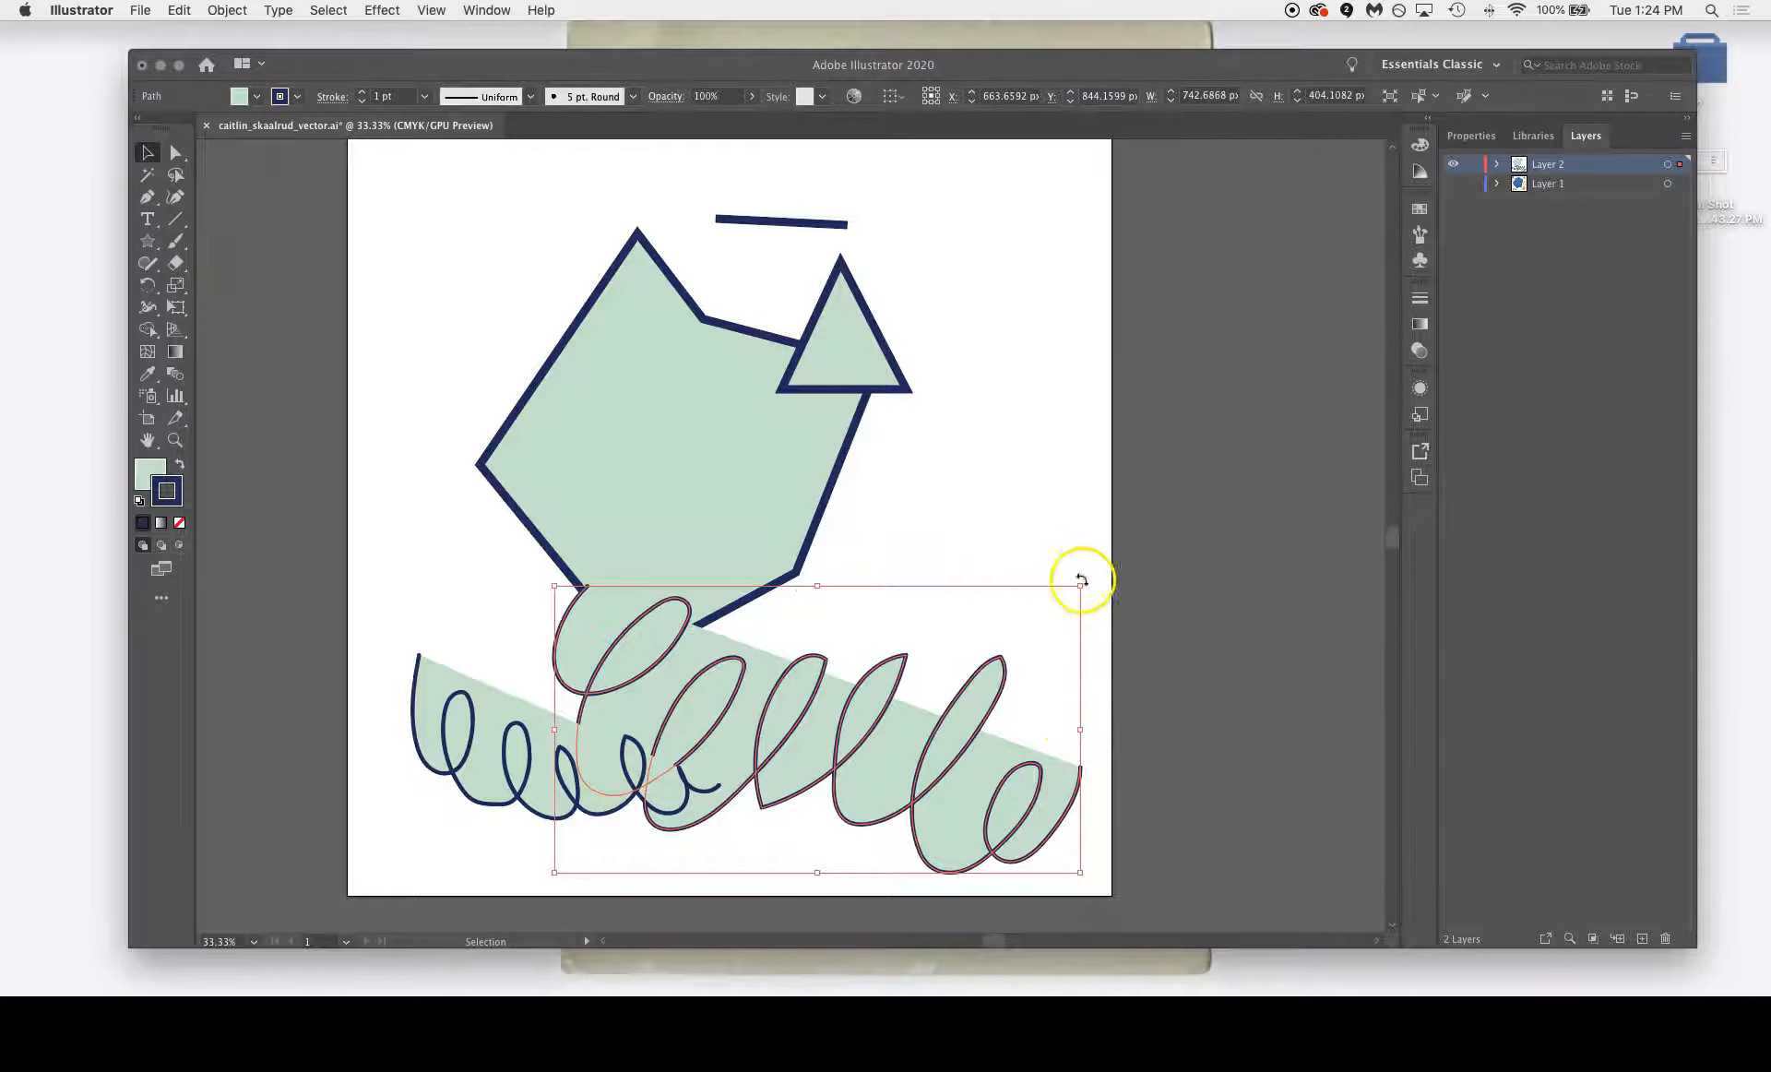
# Try resizing the large squiggle from its upper-right corner several times, undoing each change
pyautogui.moveTo(1082, 588); pyautogui.dragTo(913, 705)
pyautogui.press('super+z')
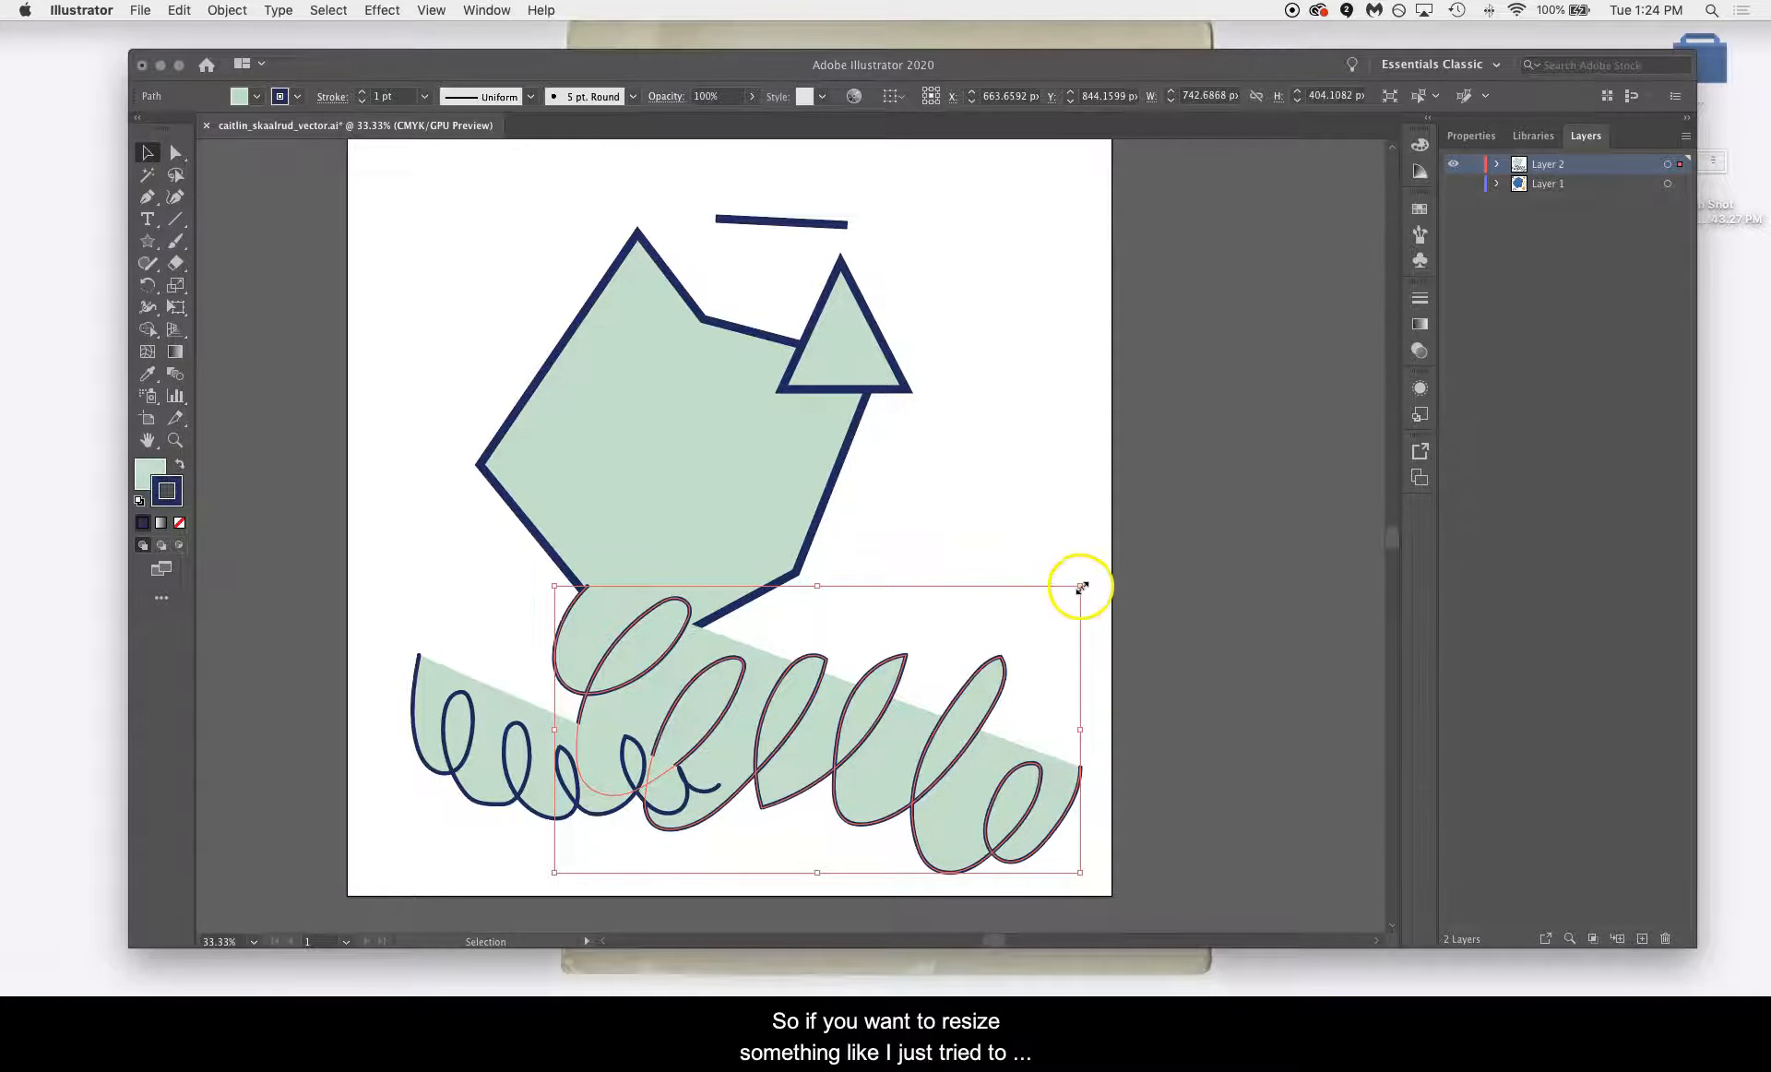
pyautogui.moveTo(1080, 585)
pyautogui.mouseDown()
pyautogui.moveTo(961, 725)
pyautogui.moveTo(1024, 735)
pyautogui.moveTo(1193, 583)
pyautogui.mouseUp()
pyautogui.hotkey('ctrl', 'z')
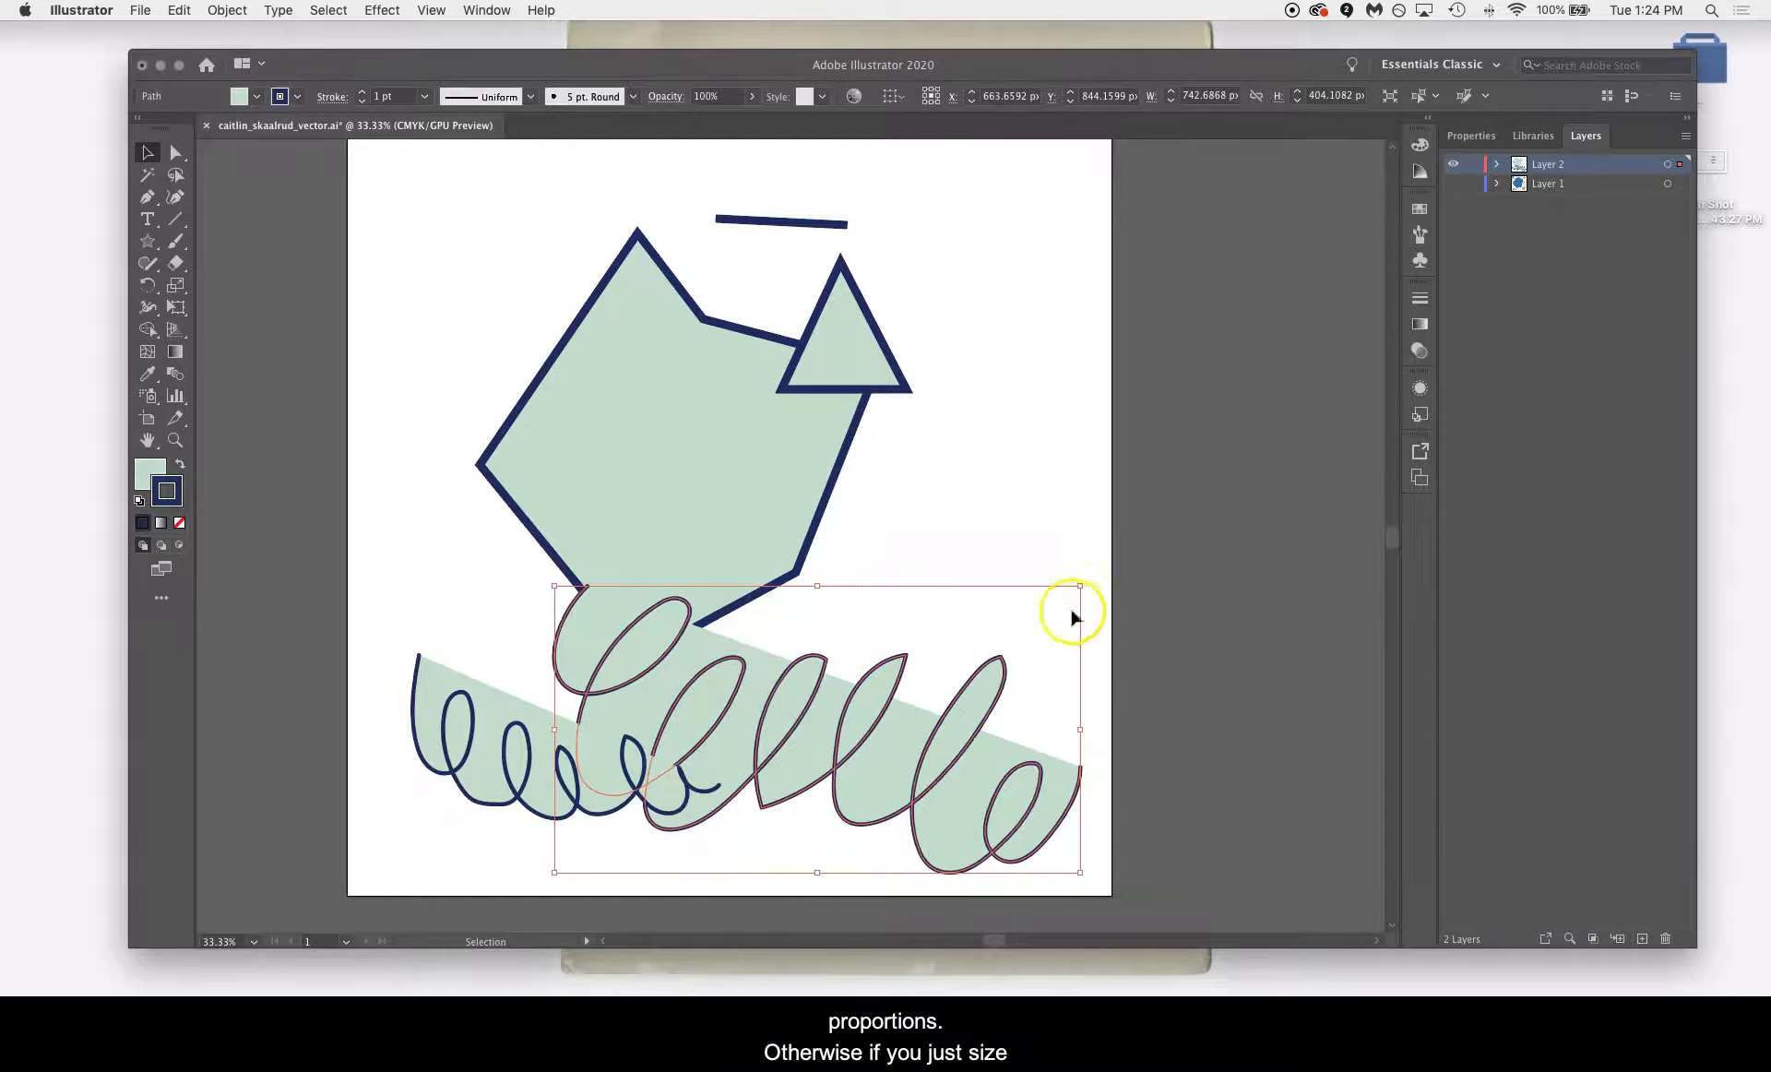
pyautogui.moveTo(1077, 591)
pyautogui.mouseDown()
pyautogui.moveTo(1043, 640)
pyautogui.moveTo(953, 652)
pyautogui.moveTo(960, 620)
pyautogui.moveTo(978, 623)
pyautogui.moveTo(960, 743)
pyautogui.moveTo(861, 712)
pyautogui.moveTo(735, 605)
pyautogui.moveTo(735, 562)
pyautogui.moveTo(953, 577)
pyautogui.moveTo(999, 285)
pyautogui.moveTo(1011, 400)
pyautogui.moveTo(768, 489)
pyautogui.moveTo(749, 383)
pyautogui.moveTo(1021, 520)
pyautogui.mouseUp()
pyautogui.press('super+z')
# Scale the large squiggle down to about 277 by 151 px and place it below the polygon's lower-right corner
pyautogui.moveTo(1081, 583)
pyautogui.mouseDown()
pyautogui.moveTo(959, 752)
pyautogui.moveTo(932, 758)
pyautogui.mouseUp()
pyautogui.moveTo(735, 801); pyautogui.dragTo(928, 683)
pyautogui.click(731, 830)
pyautogui.moveTo(701, 846)
pyautogui.mouseDown()
pyautogui.moveTo(863, 738)
pyautogui.moveTo(946, 712)
pyautogui.mouseUp()
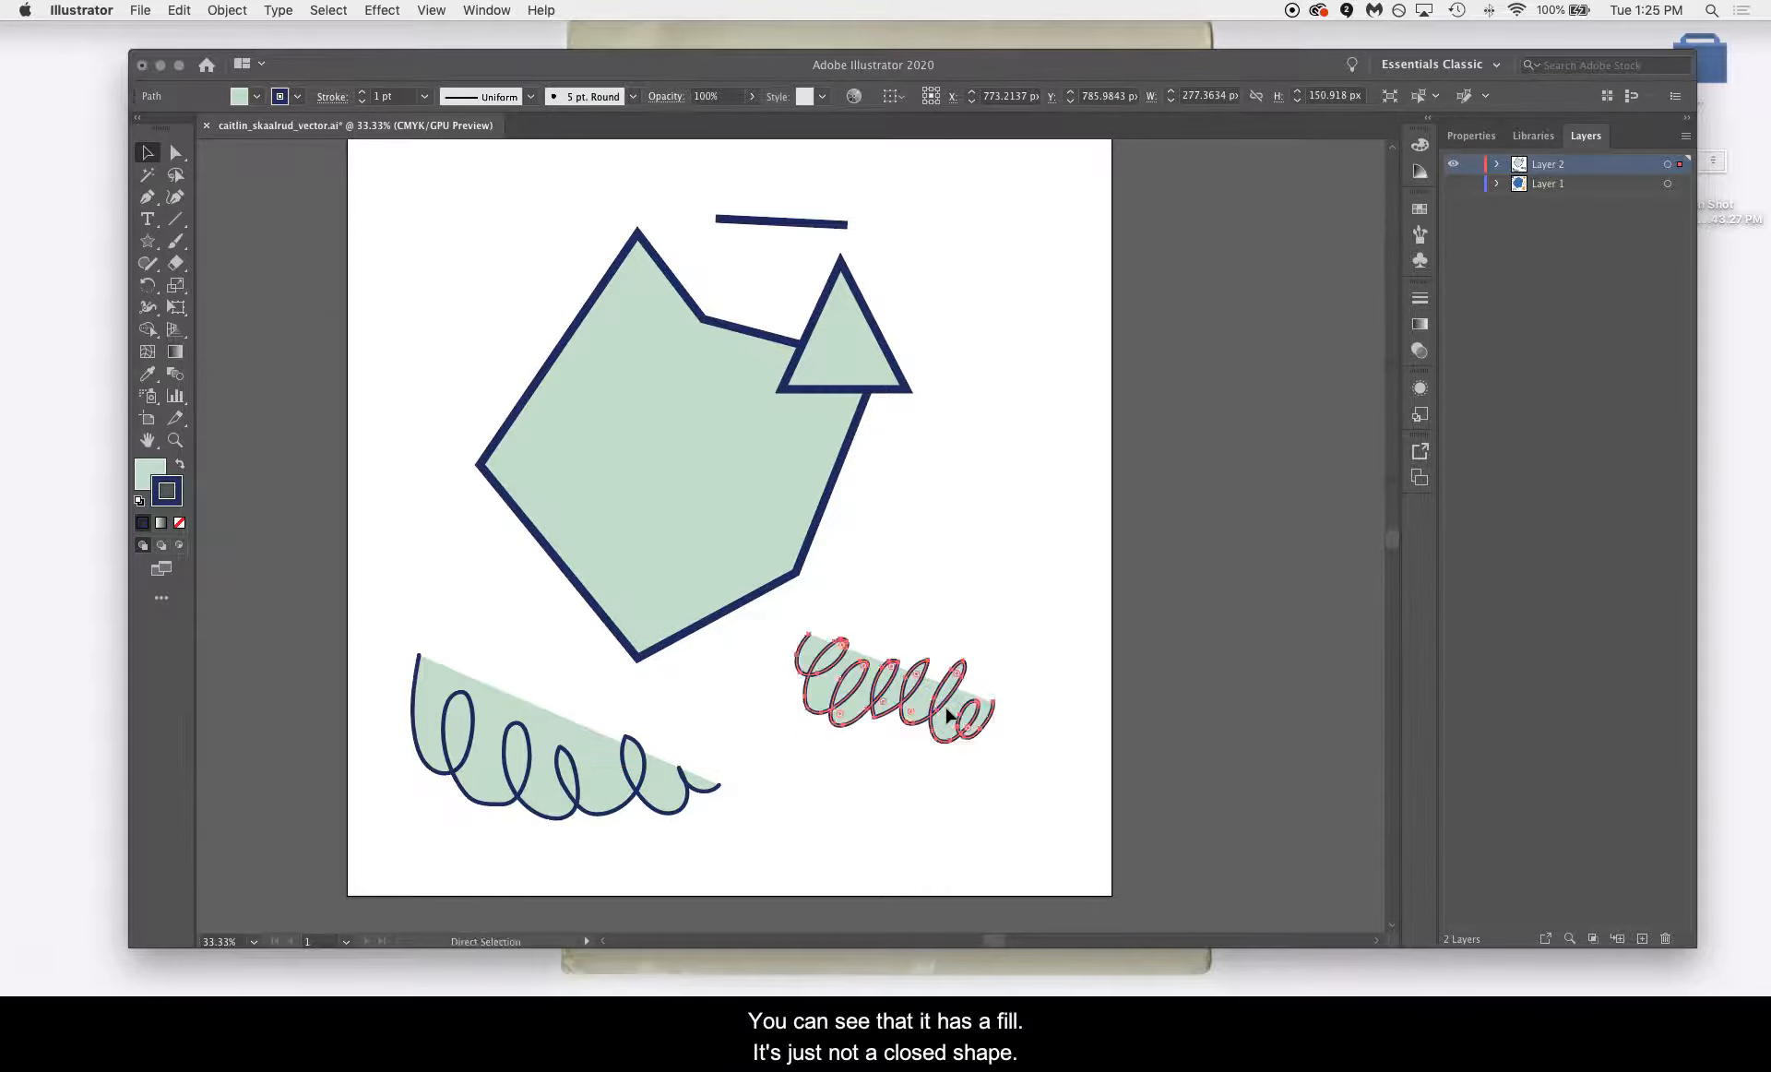
# Select both squiggles together, set their fill to None, and deselect them
pyautogui.press('super+equal')
pyautogui.click(1040, 507)
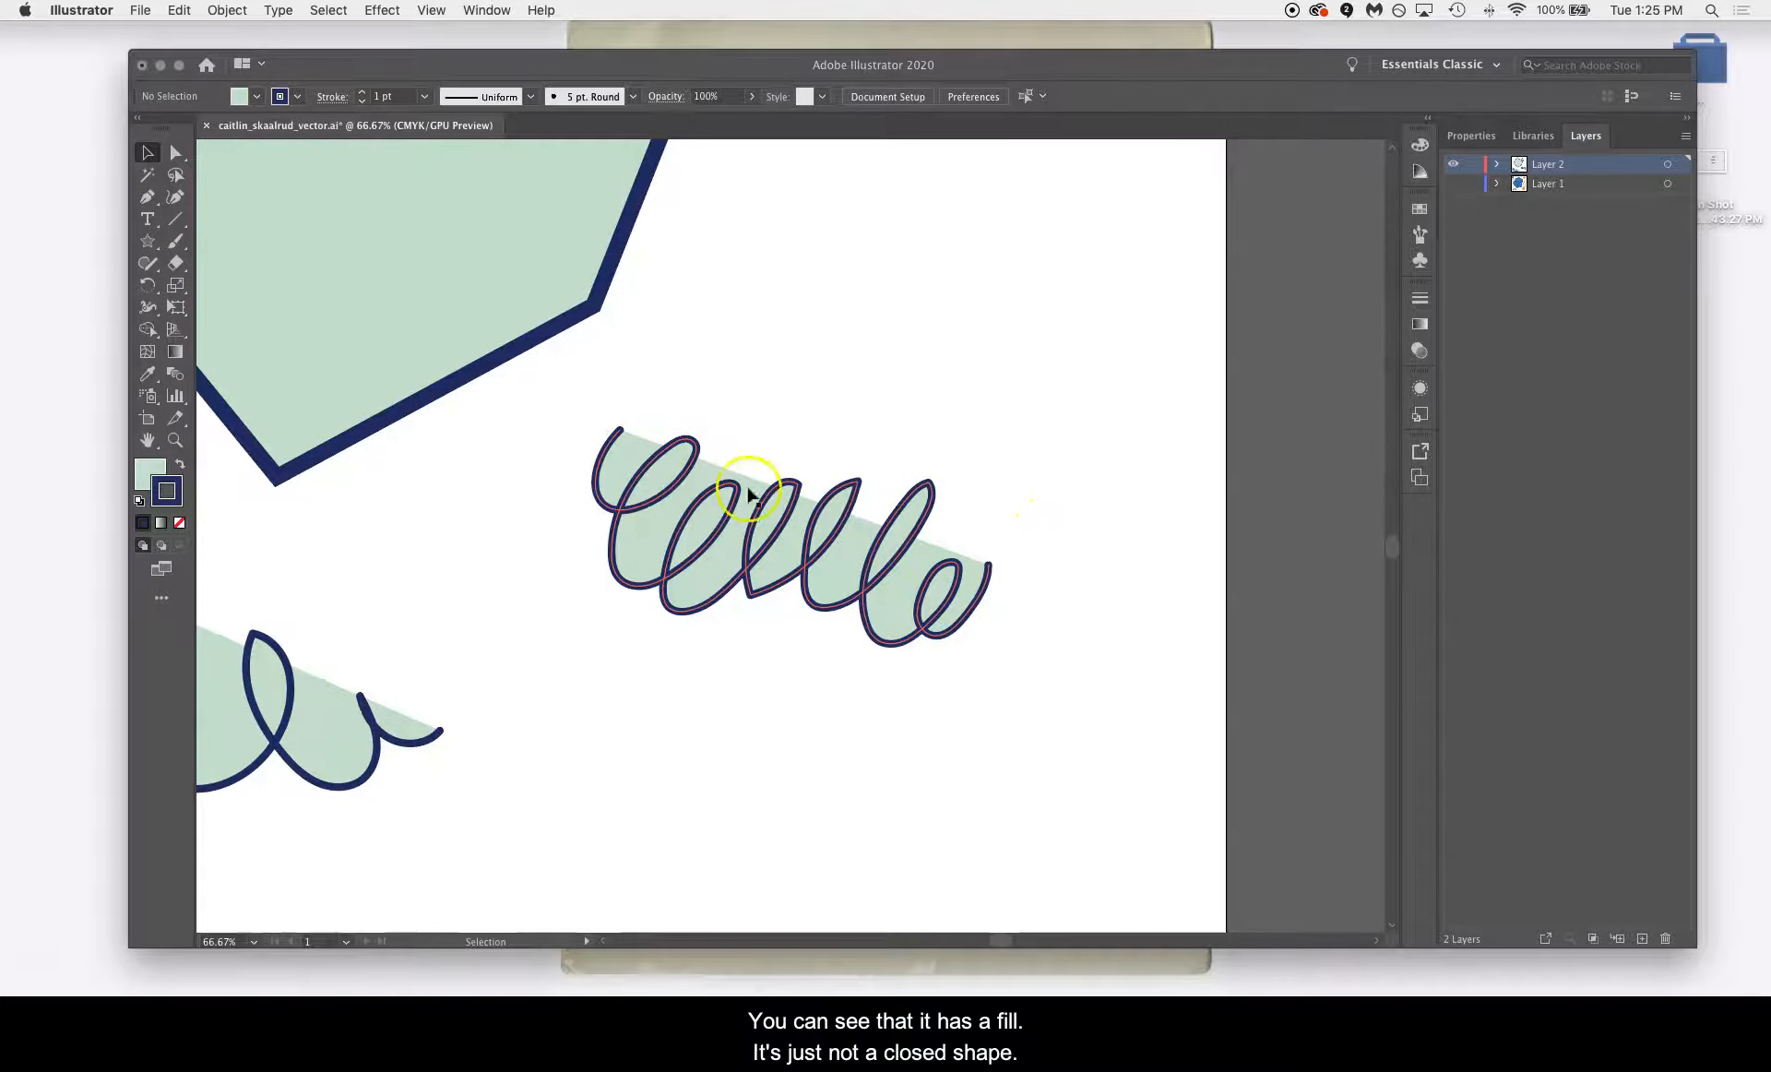
pyautogui.click(711, 474)
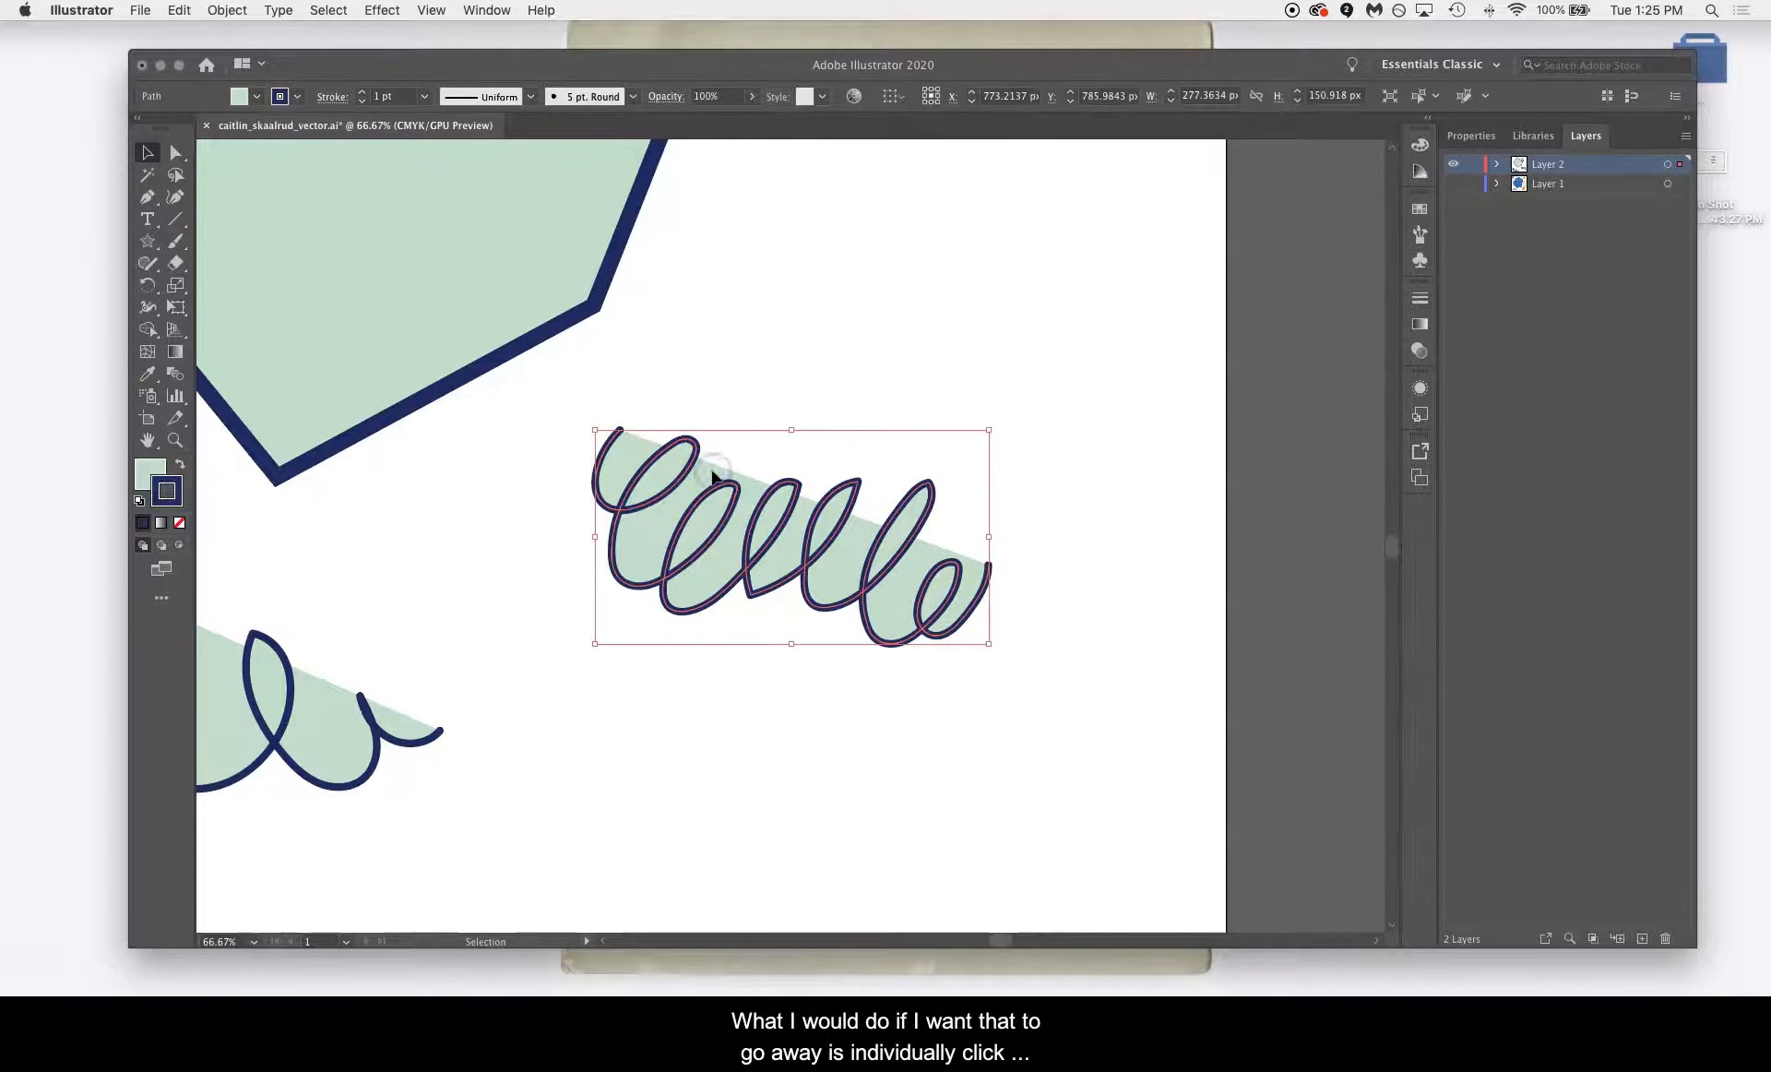
pyautogui.moveTo(565, 708)
pyautogui.mouseDown()
pyautogui.moveTo(730, 722)
pyautogui.moveTo(956, 621)
pyautogui.mouseUp()
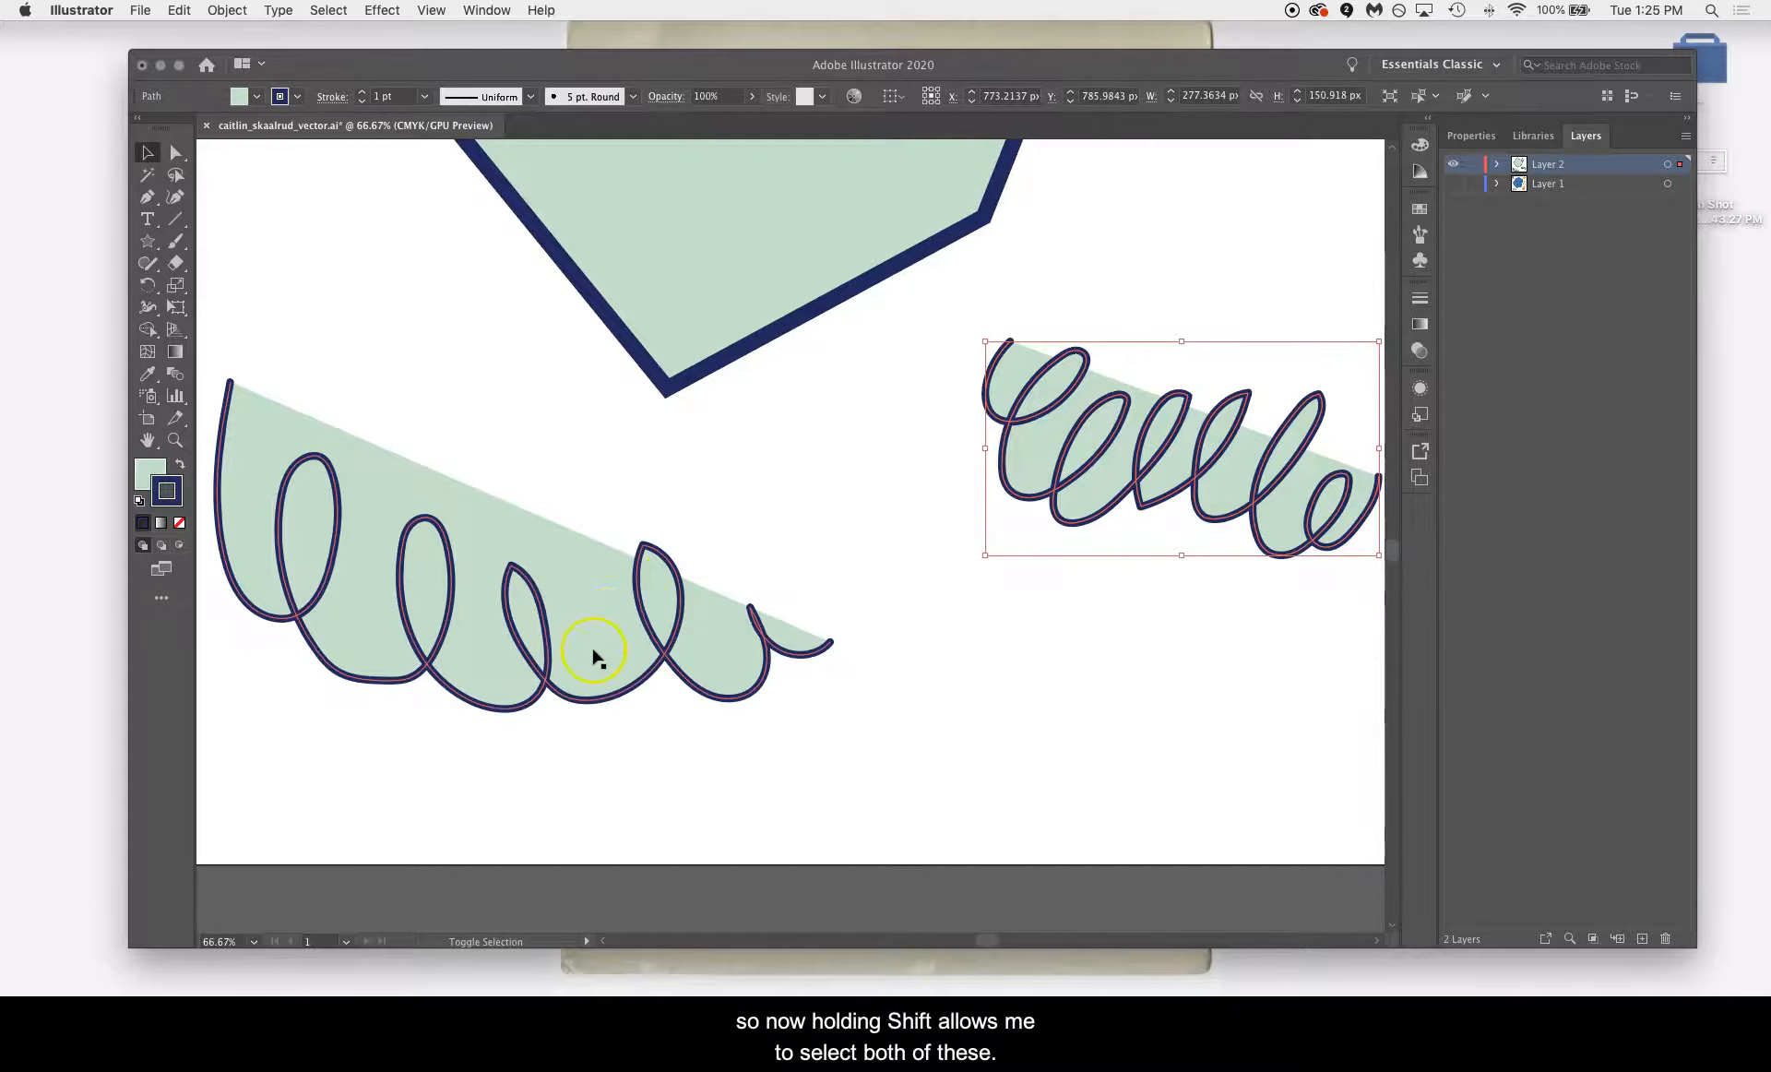
pyautogui.keyDown('shift'); pyautogui.click(593, 606); pyautogui.keyUp('shift')
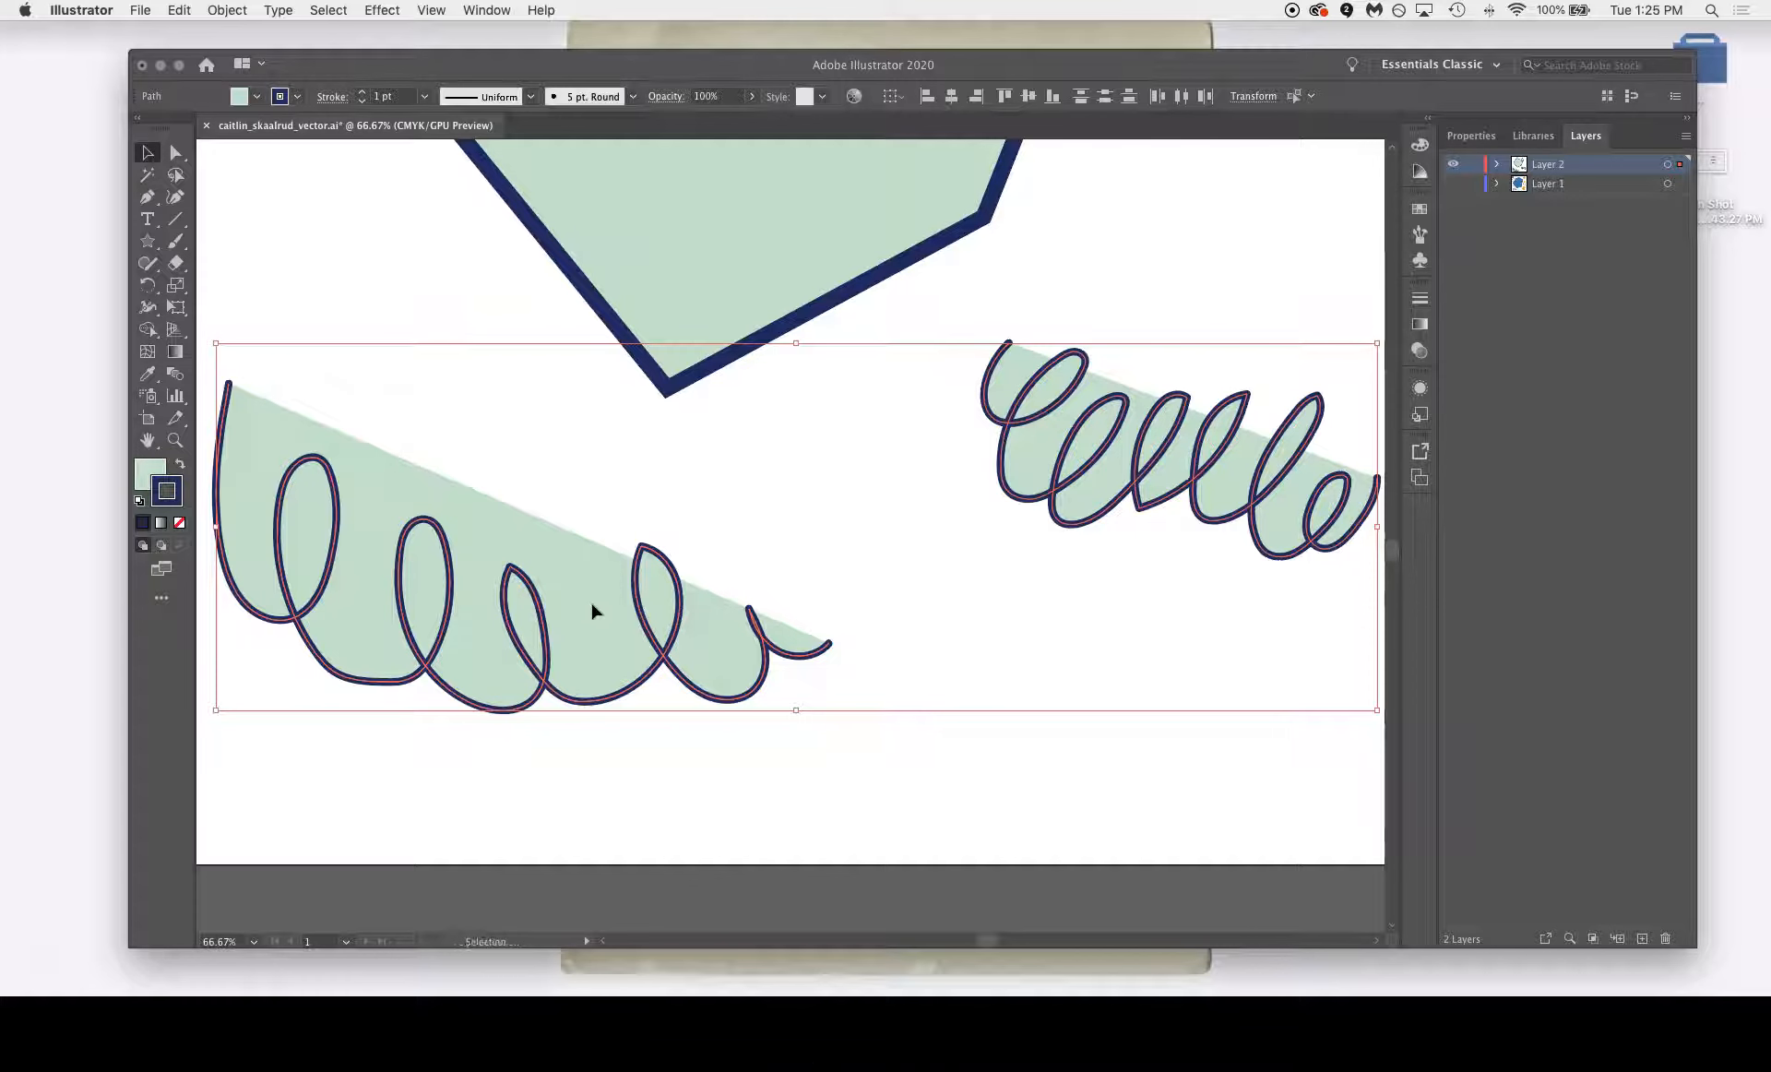
pyautogui.doubleClick(148, 473)
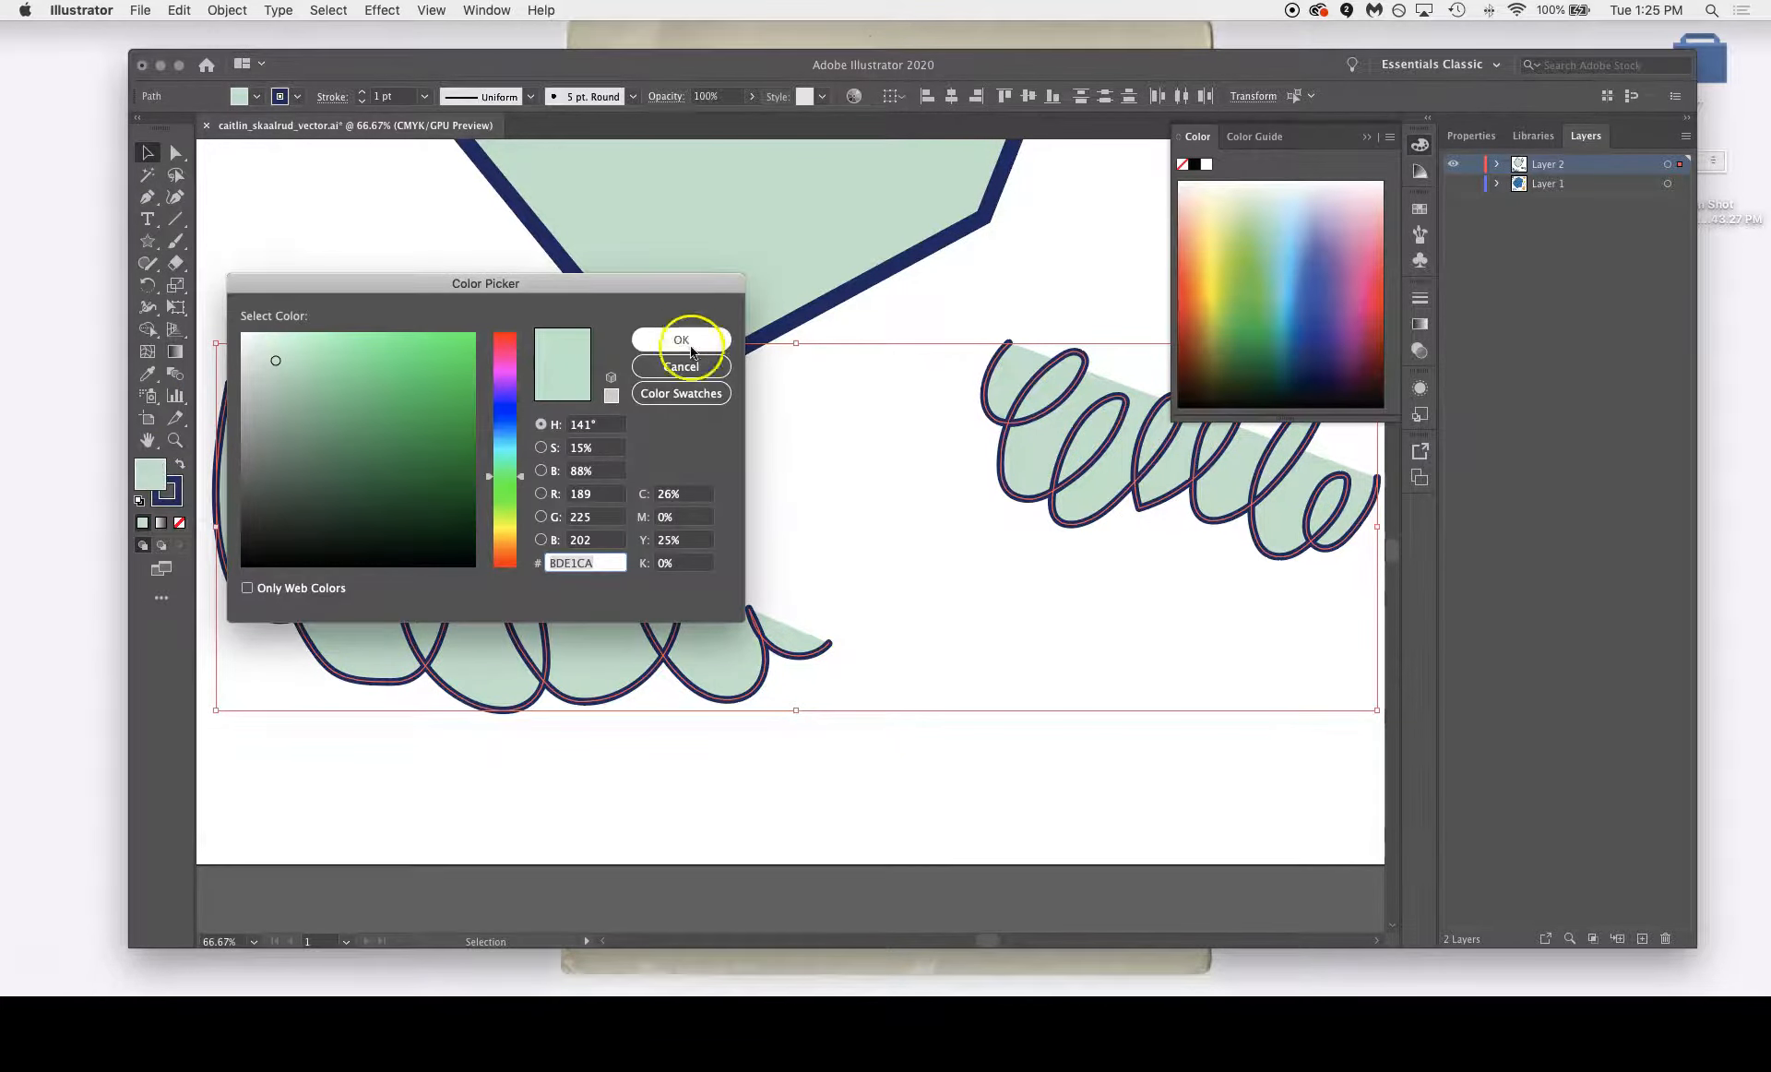
pyautogui.click(694, 338)
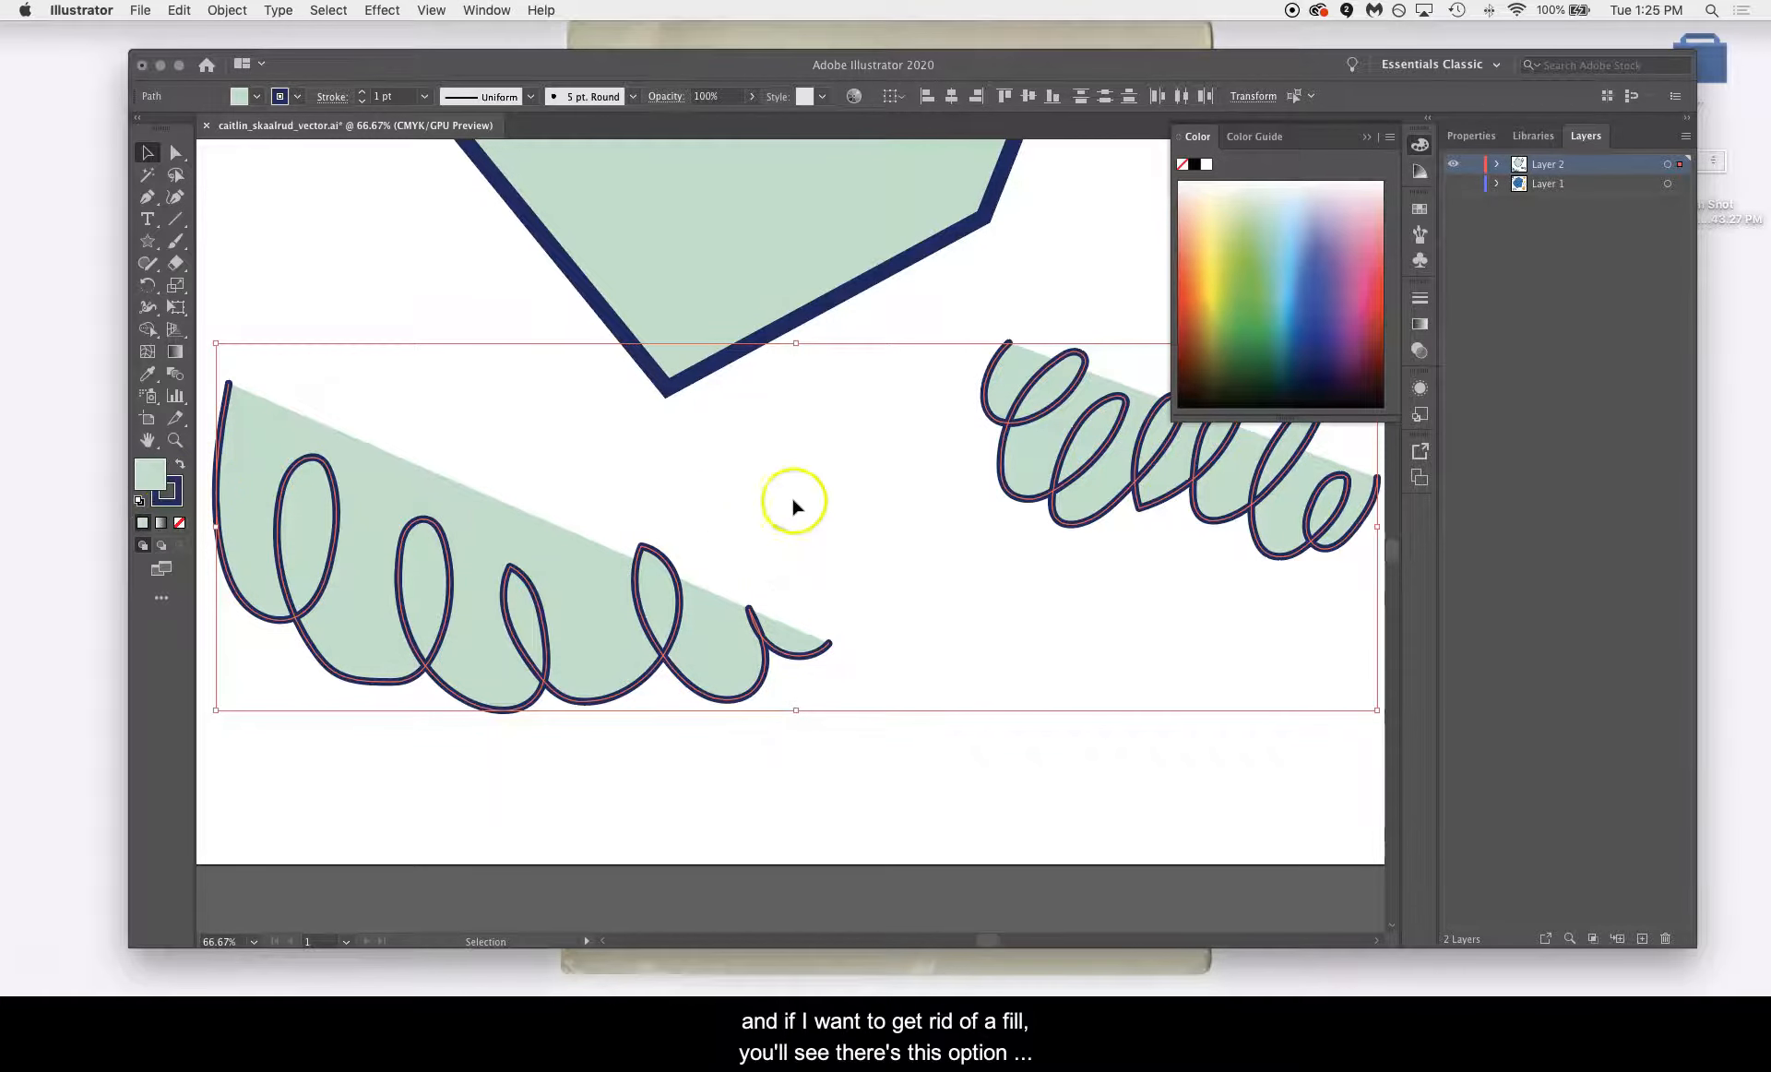
pyautogui.click(180, 524)
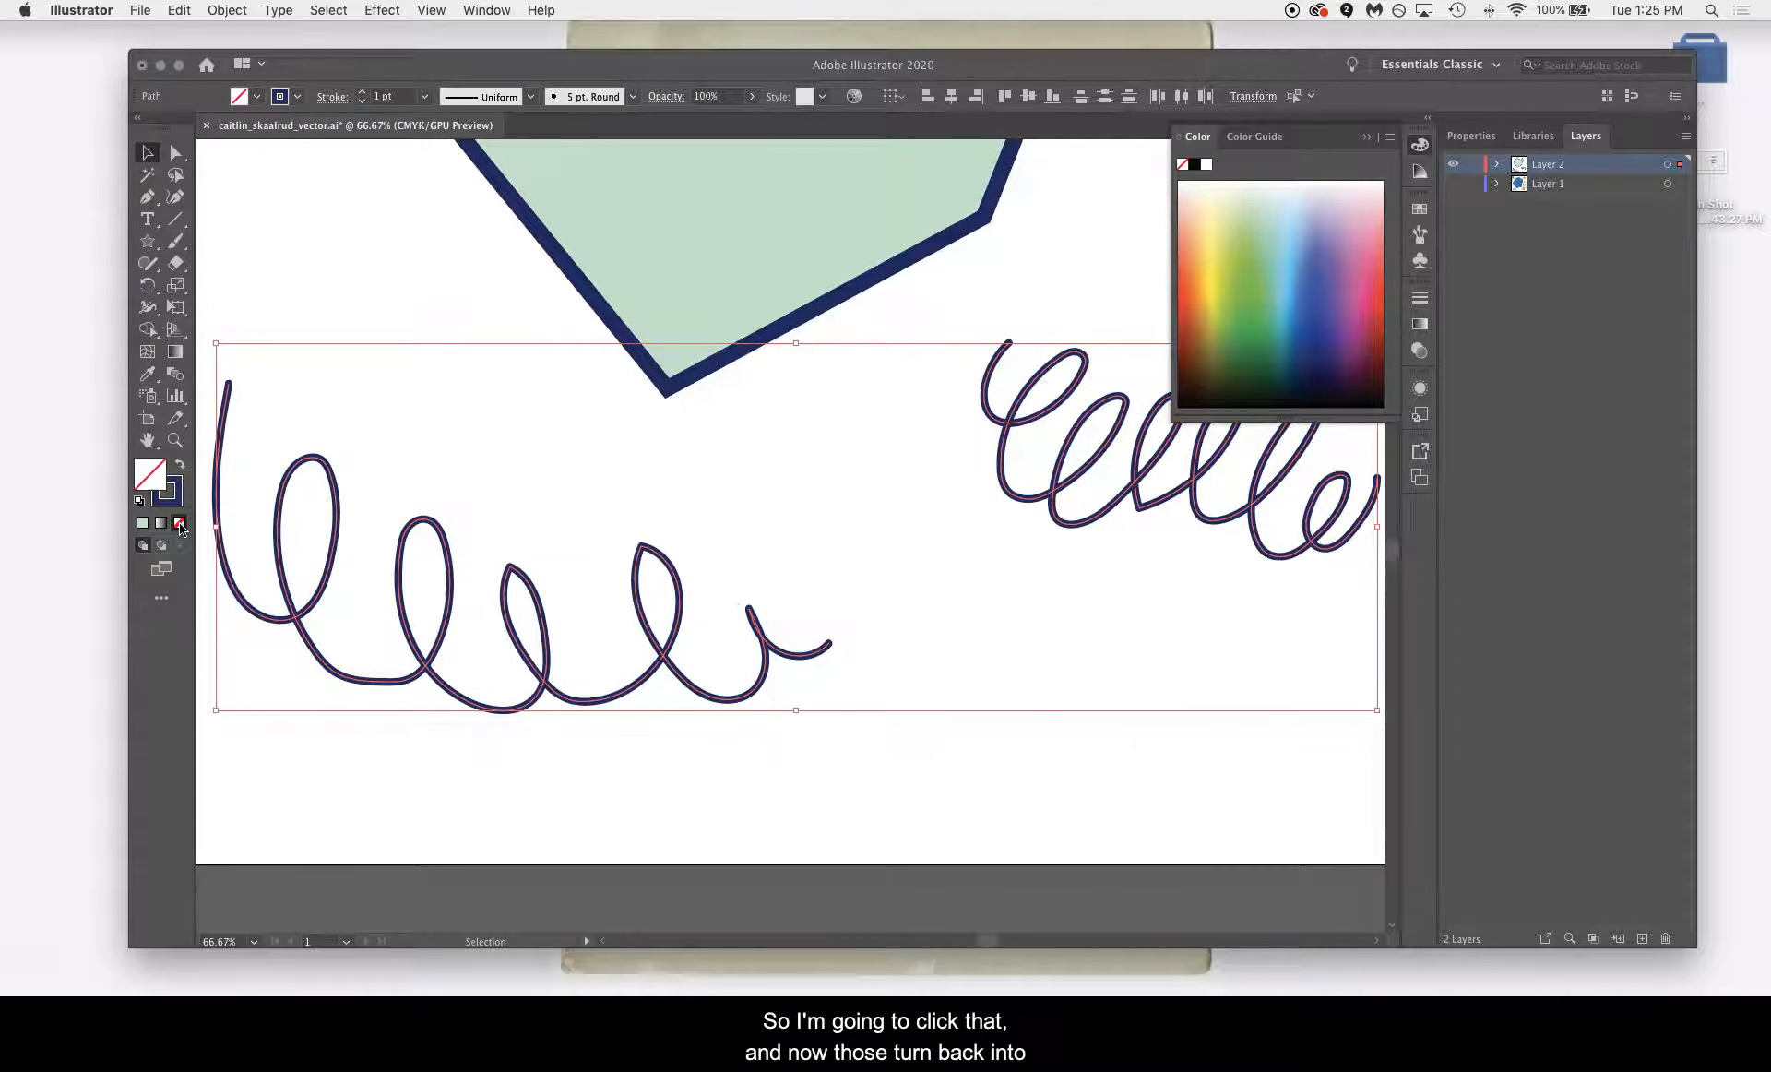
pyautogui.click(688, 765)
pyautogui.moveTo(666, 650); pyautogui.dragTo(871, 277)
pyautogui.moveTo(859, 431); pyautogui.dragTo(758, 815)
pyautogui.moveTo(782, 643); pyautogui.dragTo(716, 842)
pyautogui.moveTo(716, 843); pyautogui.dragTo(632, 863)
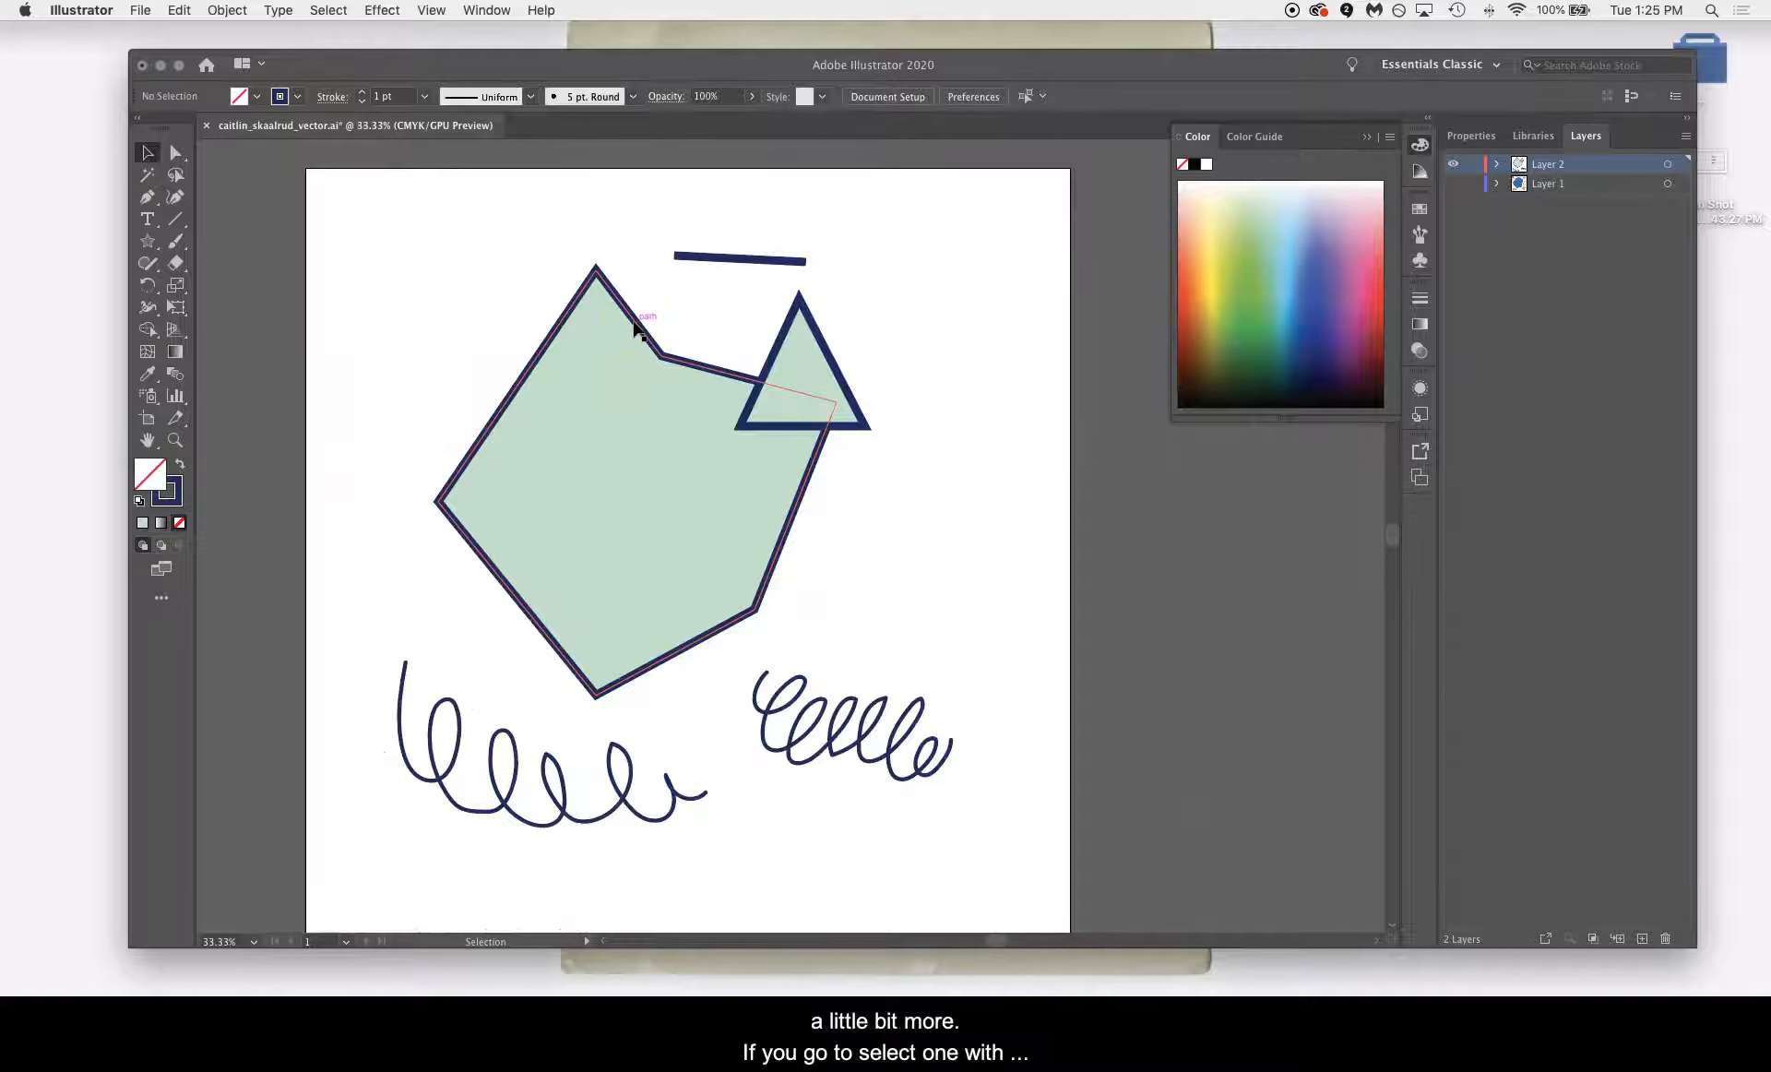
# Move the polygon up and to the left, and move the triangle down and to the right, clear of it
pyautogui.click(795, 505)
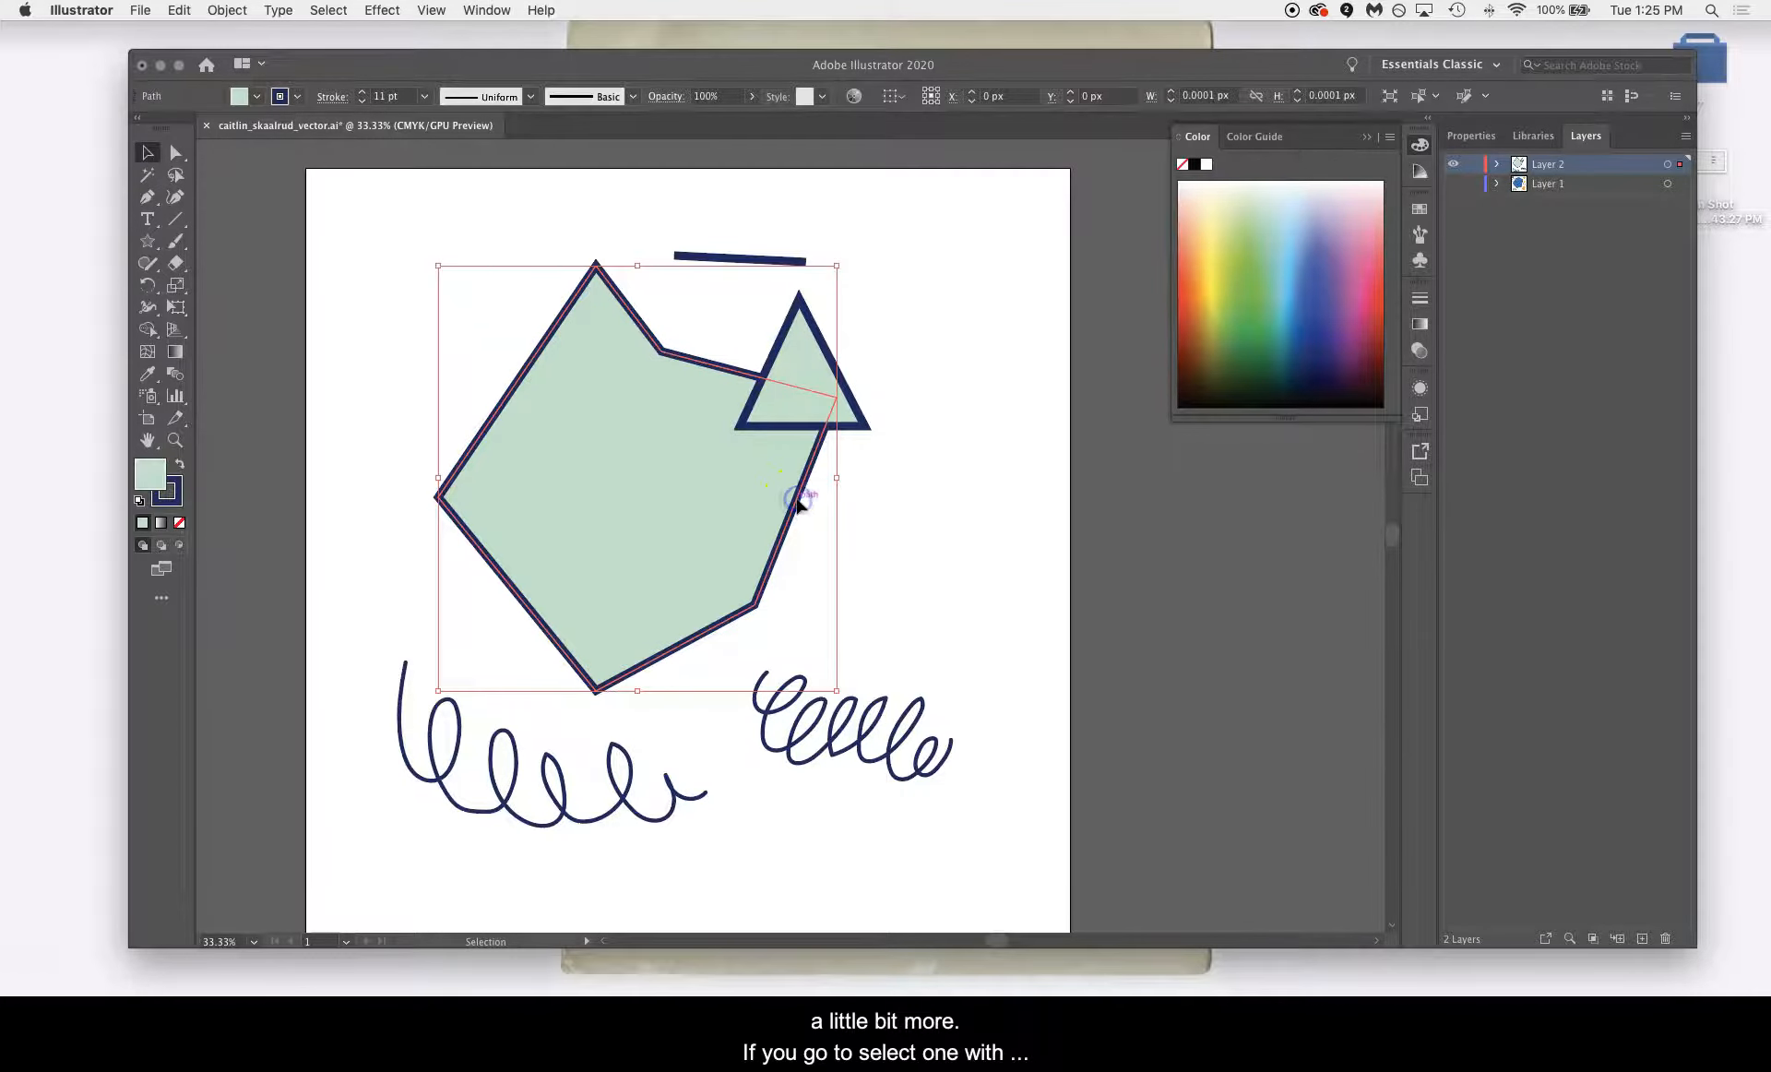
pyautogui.moveTo(758, 488); pyautogui.dragTo(665, 447)
pyautogui.moveTo(813, 420); pyautogui.dragTo(899, 525)
pyautogui.press('a')
pyautogui.press('super+equal')
pyautogui.press('v')
pyautogui.click(902, 423)
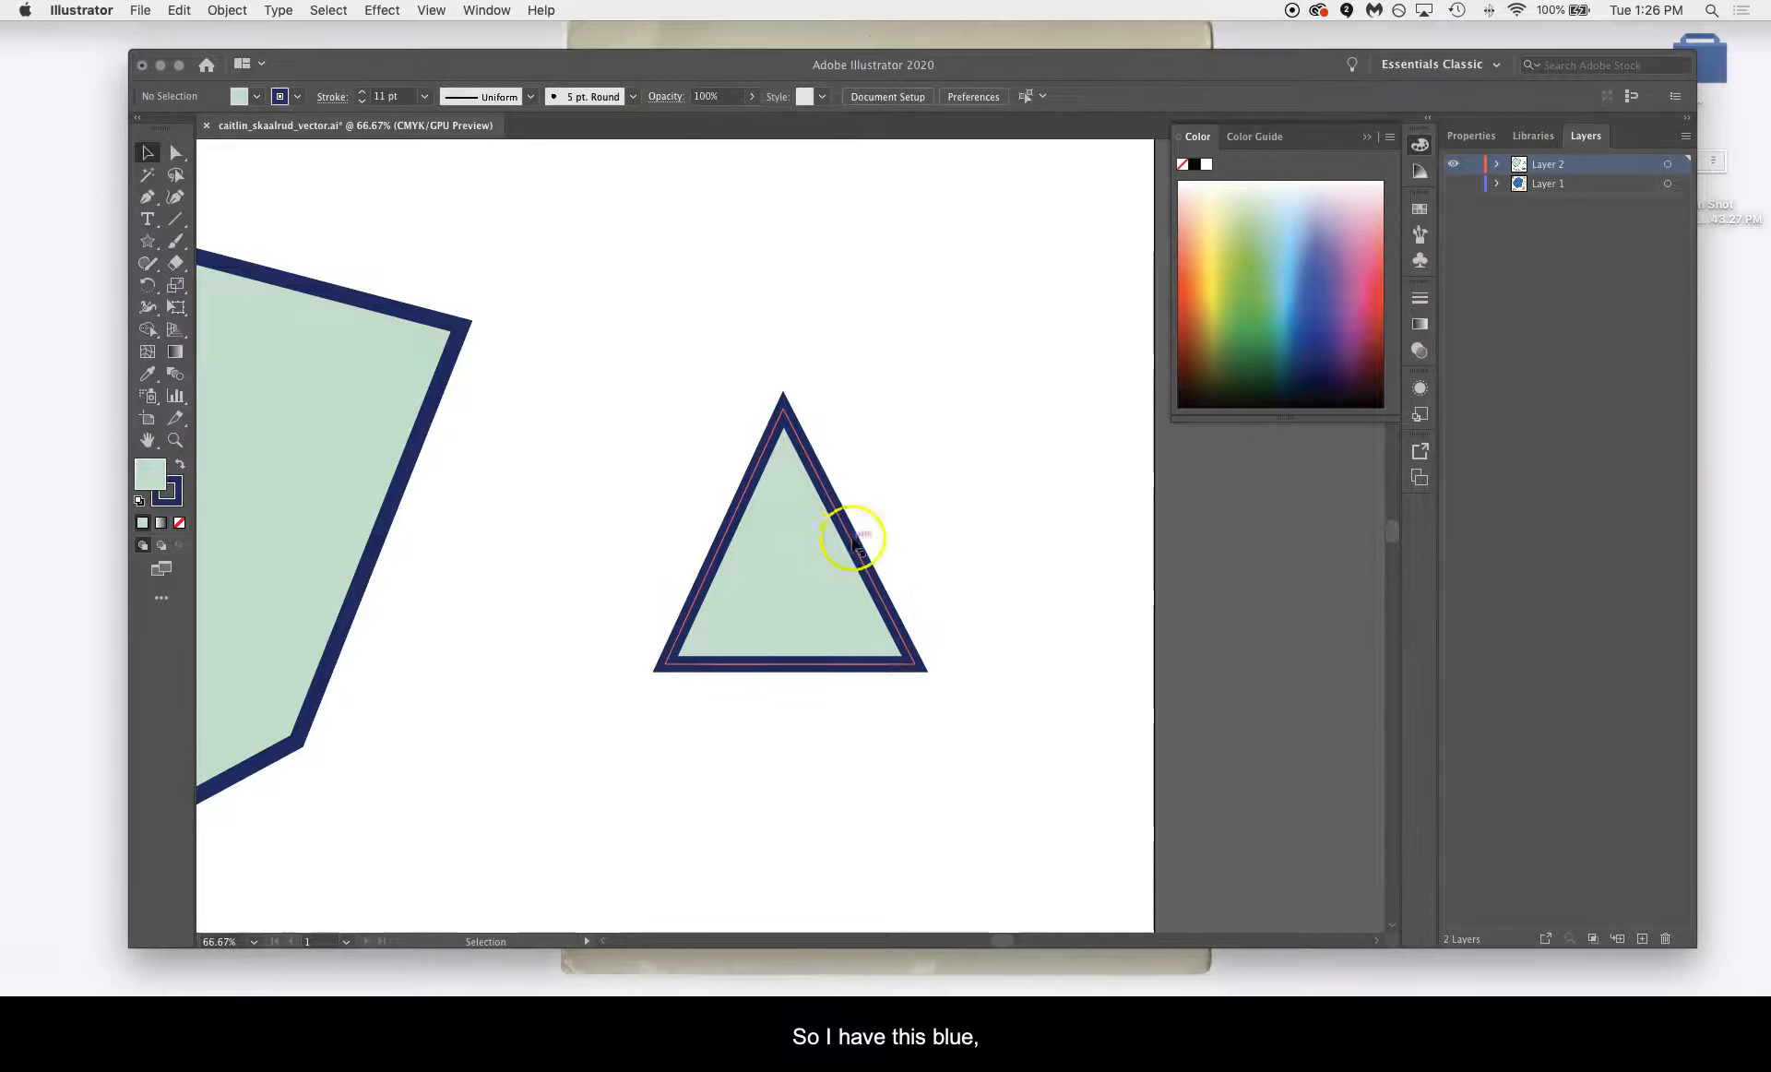
# Select the triangle, reduce its stroke weight to 1 pt, and deselect it
pyautogui.click(852, 530)
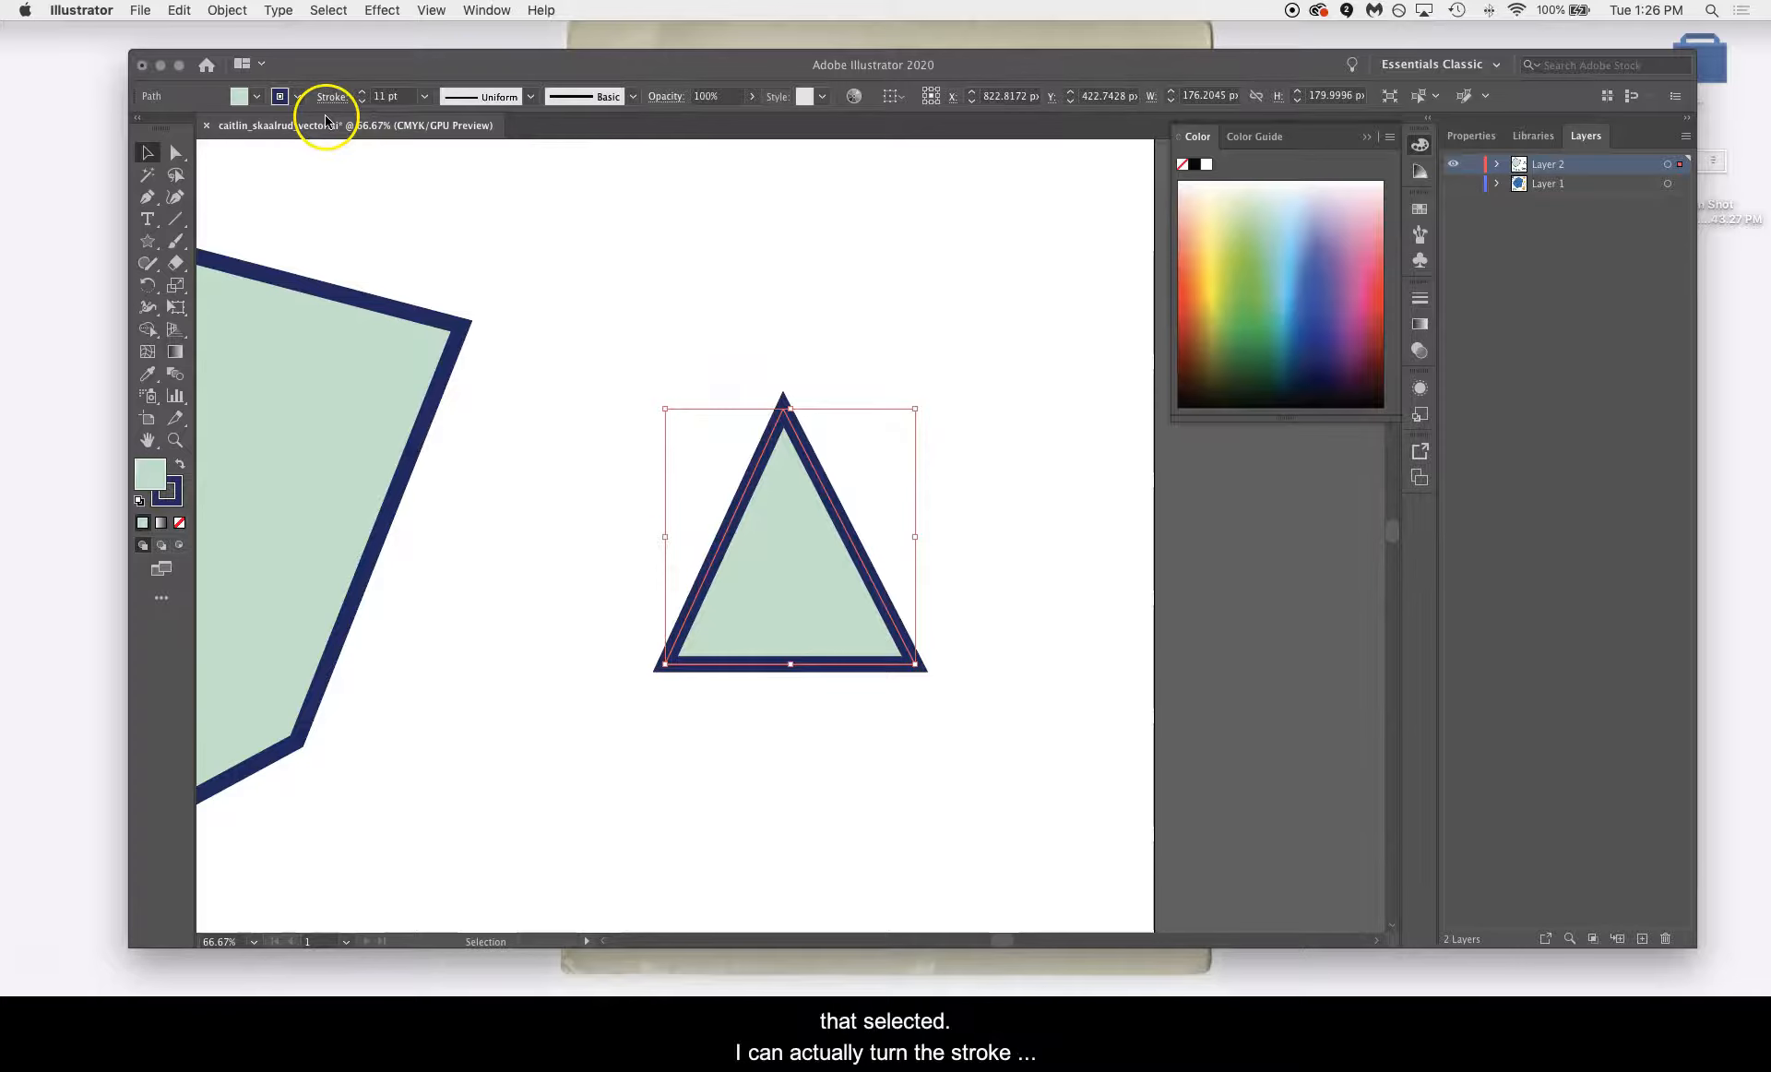
pyautogui.click(362, 100)
pyautogui.click(363, 102)
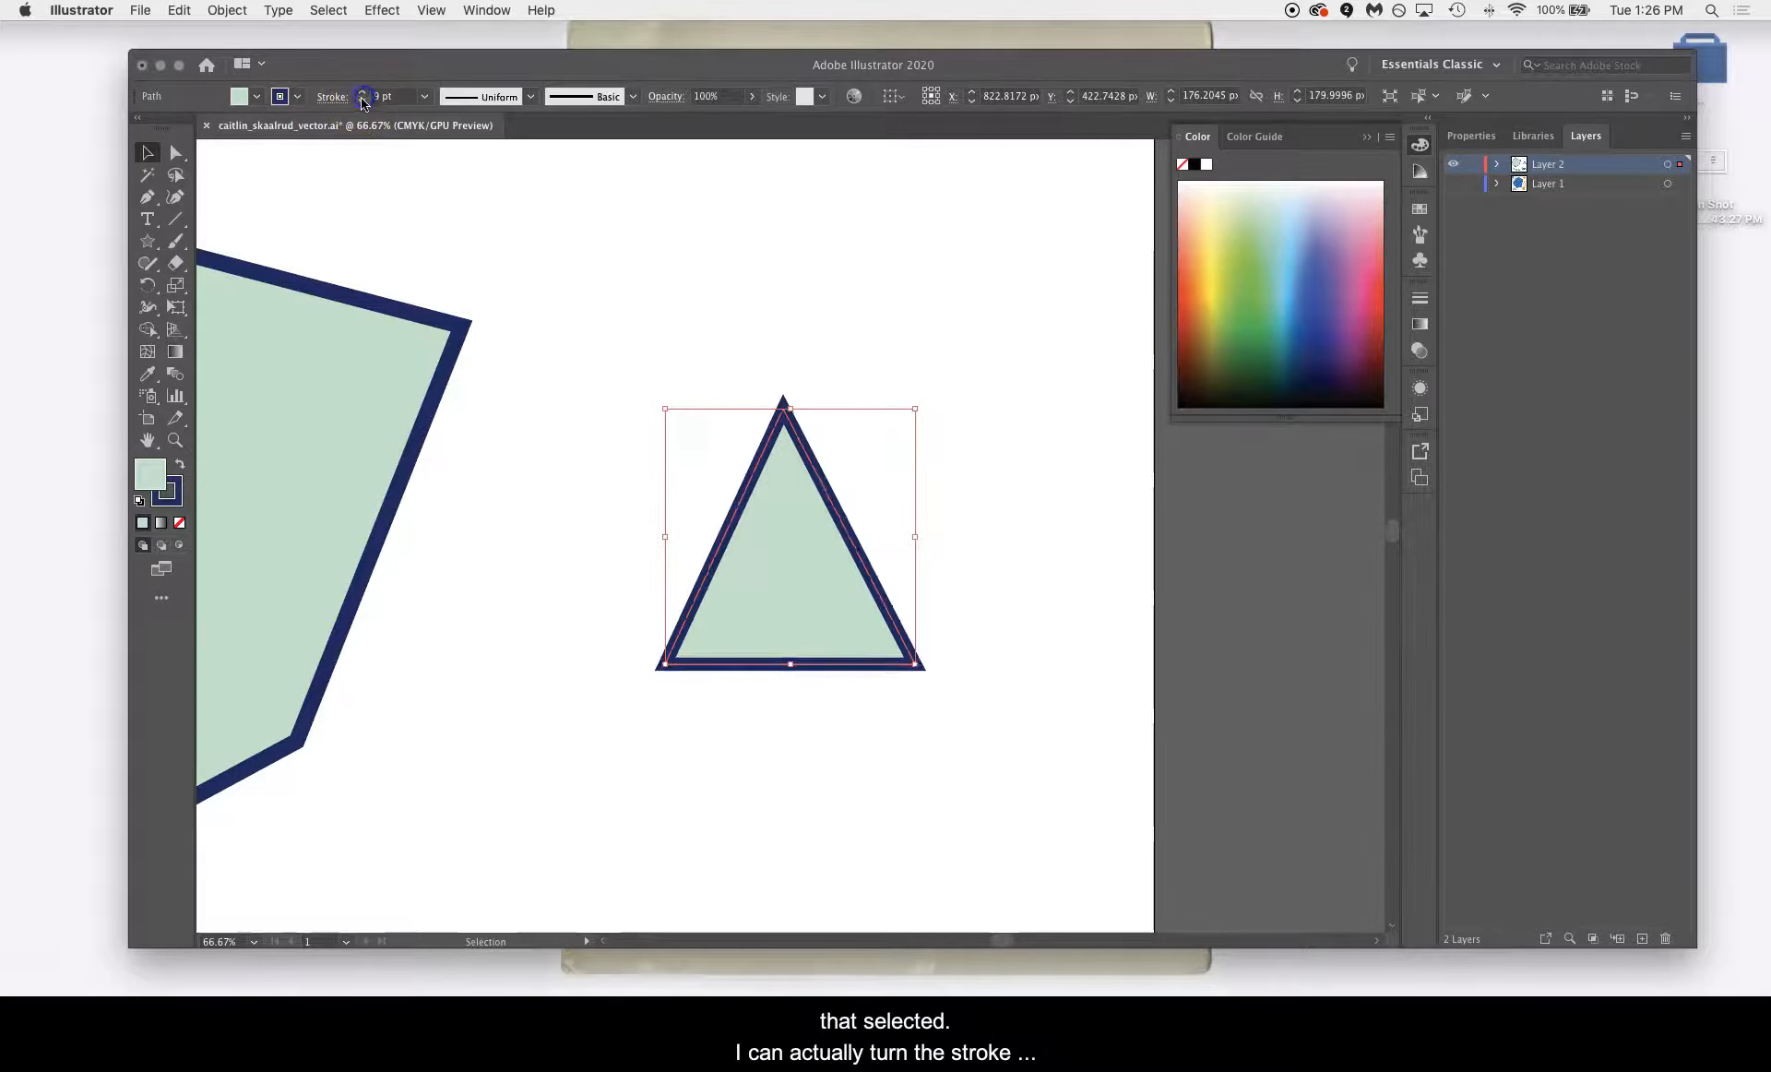
pyautogui.click(363, 101)
pyautogui.click(362, 102)
pyautogui.click(362, 101)
pyautogui.click(362, 101)
pyautogui.click(362, 101)
pyautogui.click(362, 102)
pyautogui.click(362, 102)
pyautogui.click(362, 102)
pyautogui.click(942, 370)
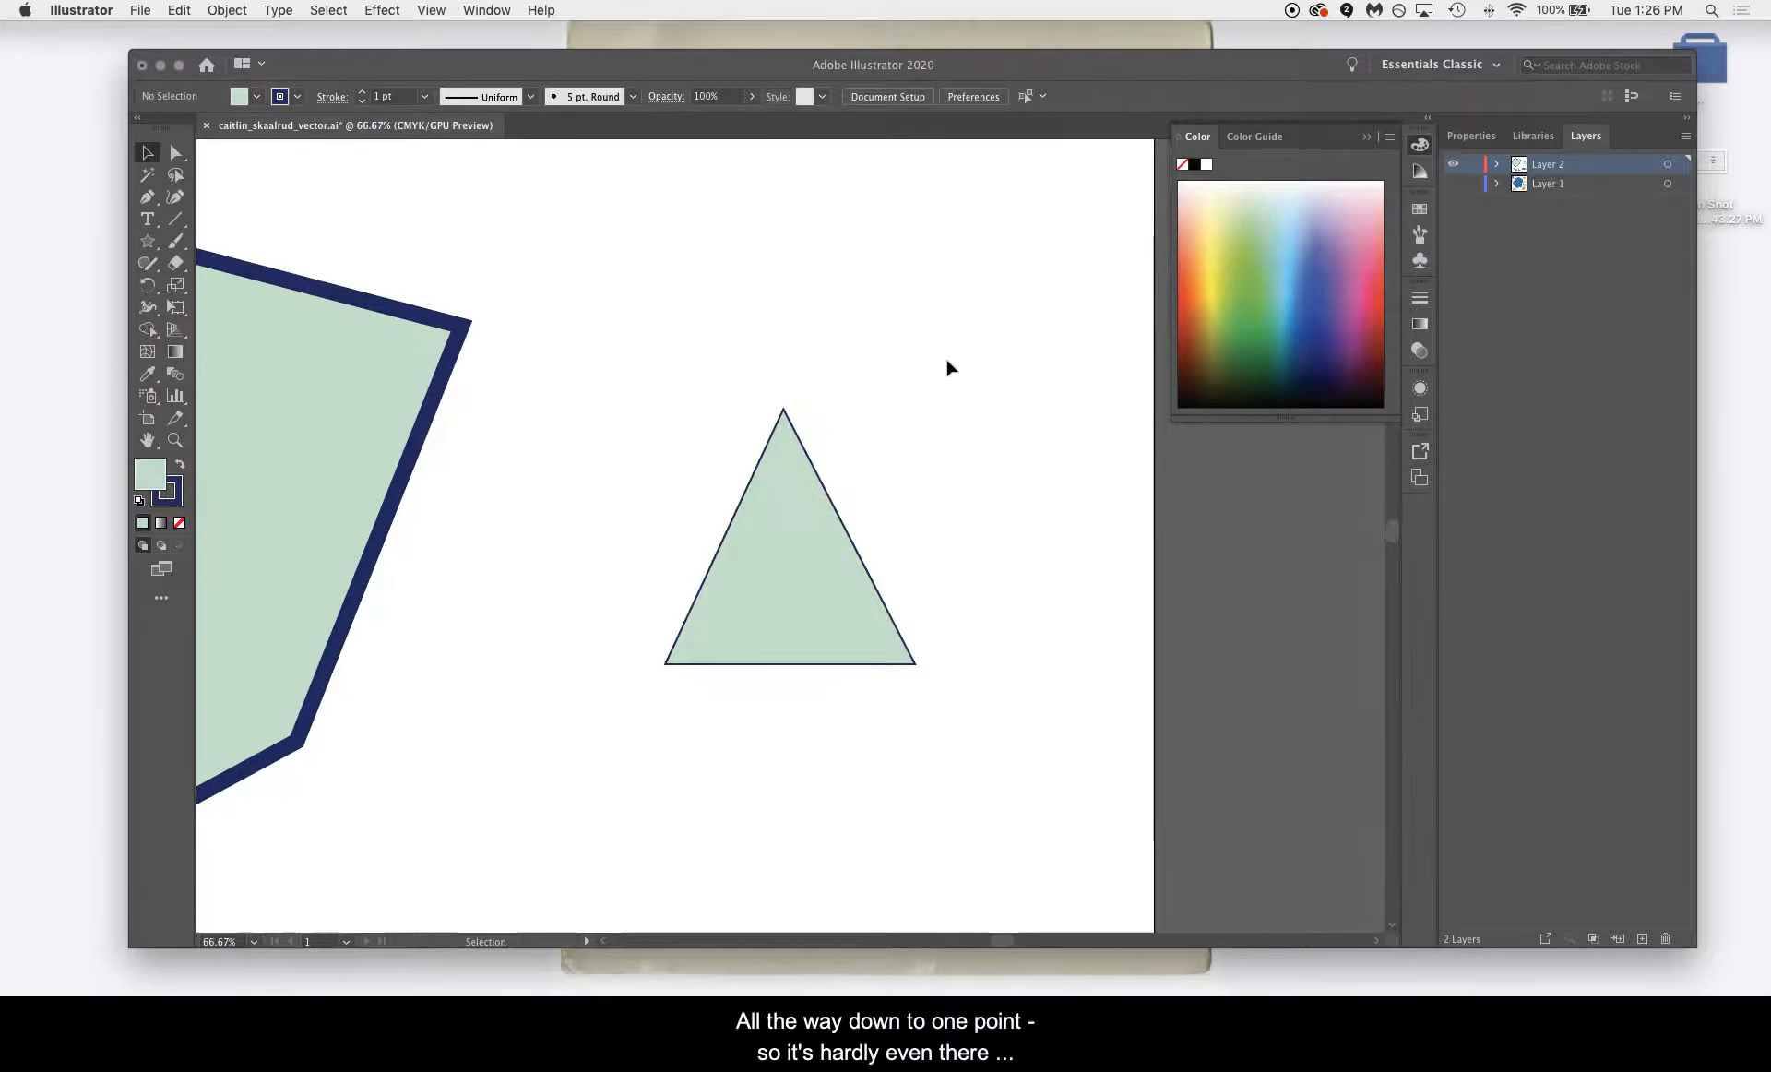
# Set the stroke weight to 15 pt with no object selected
pyautogui.press('super+minus')
pyautogui.press('super+minus')
pyautogui.press('super+minus')
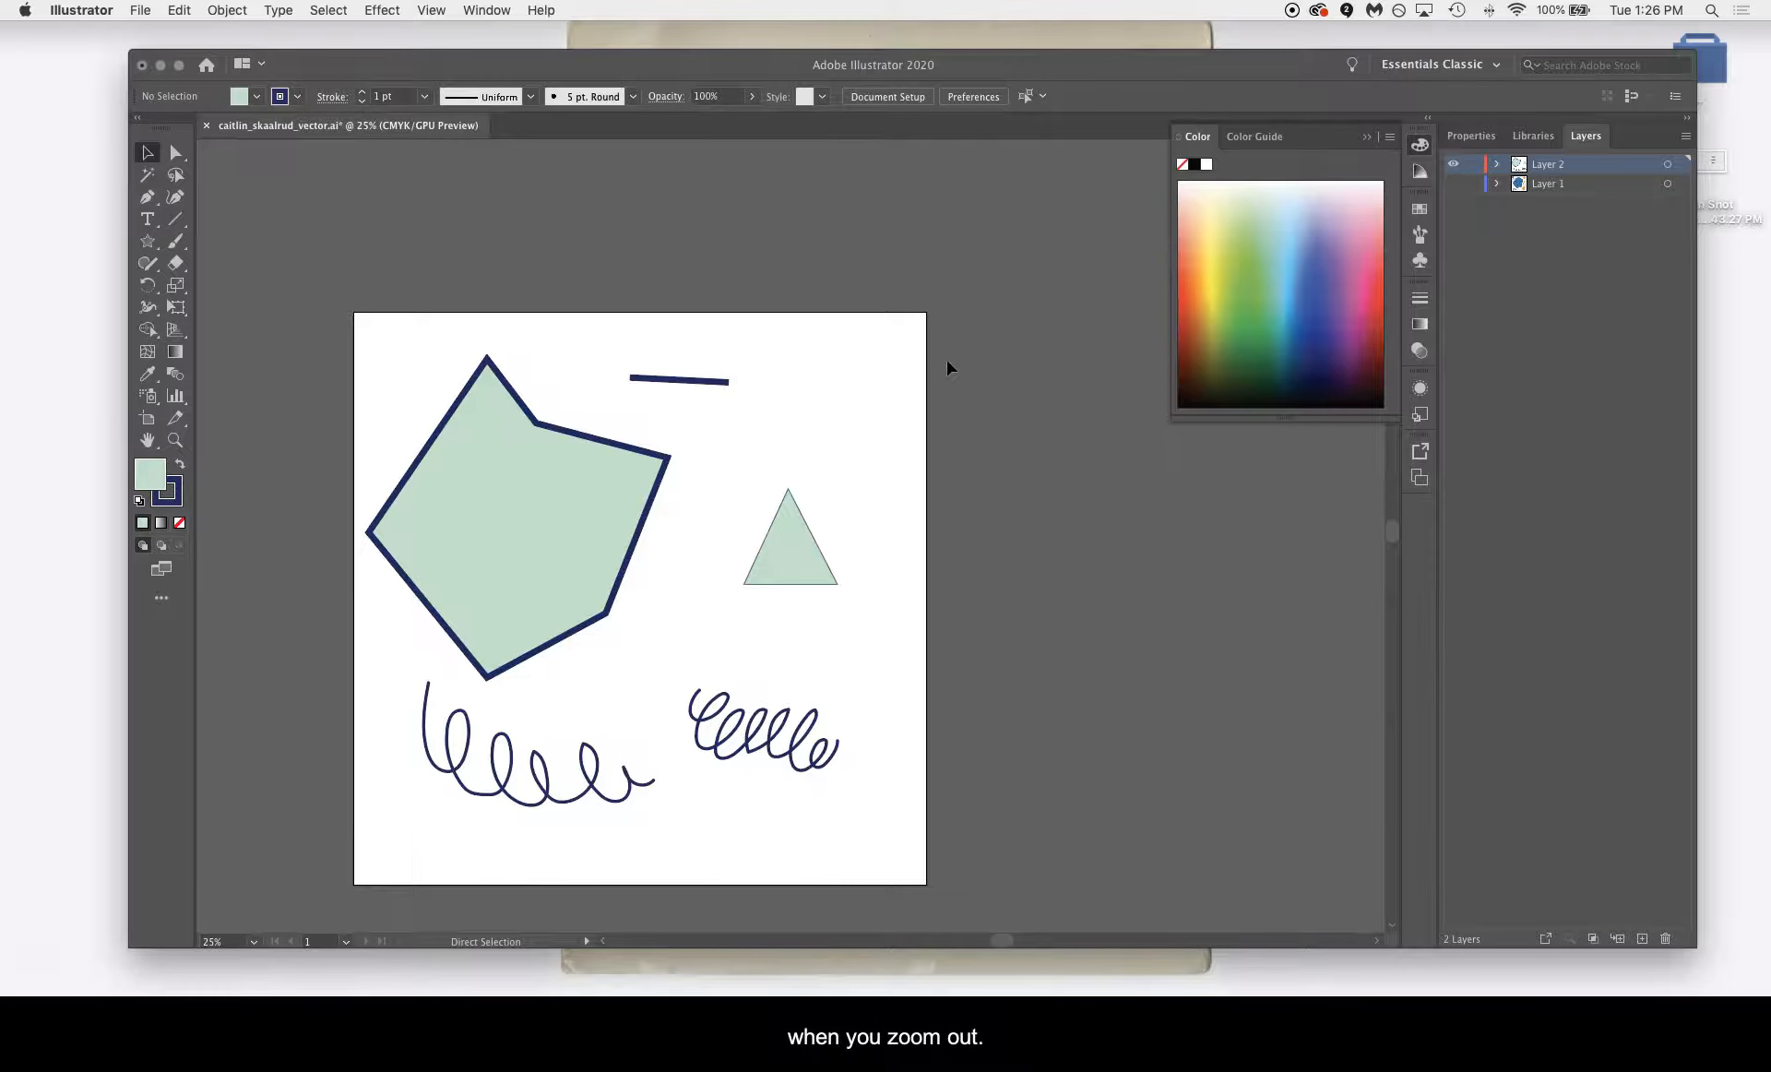
pyautogui.press('super+equal')
pyautogui.press('super+equal')
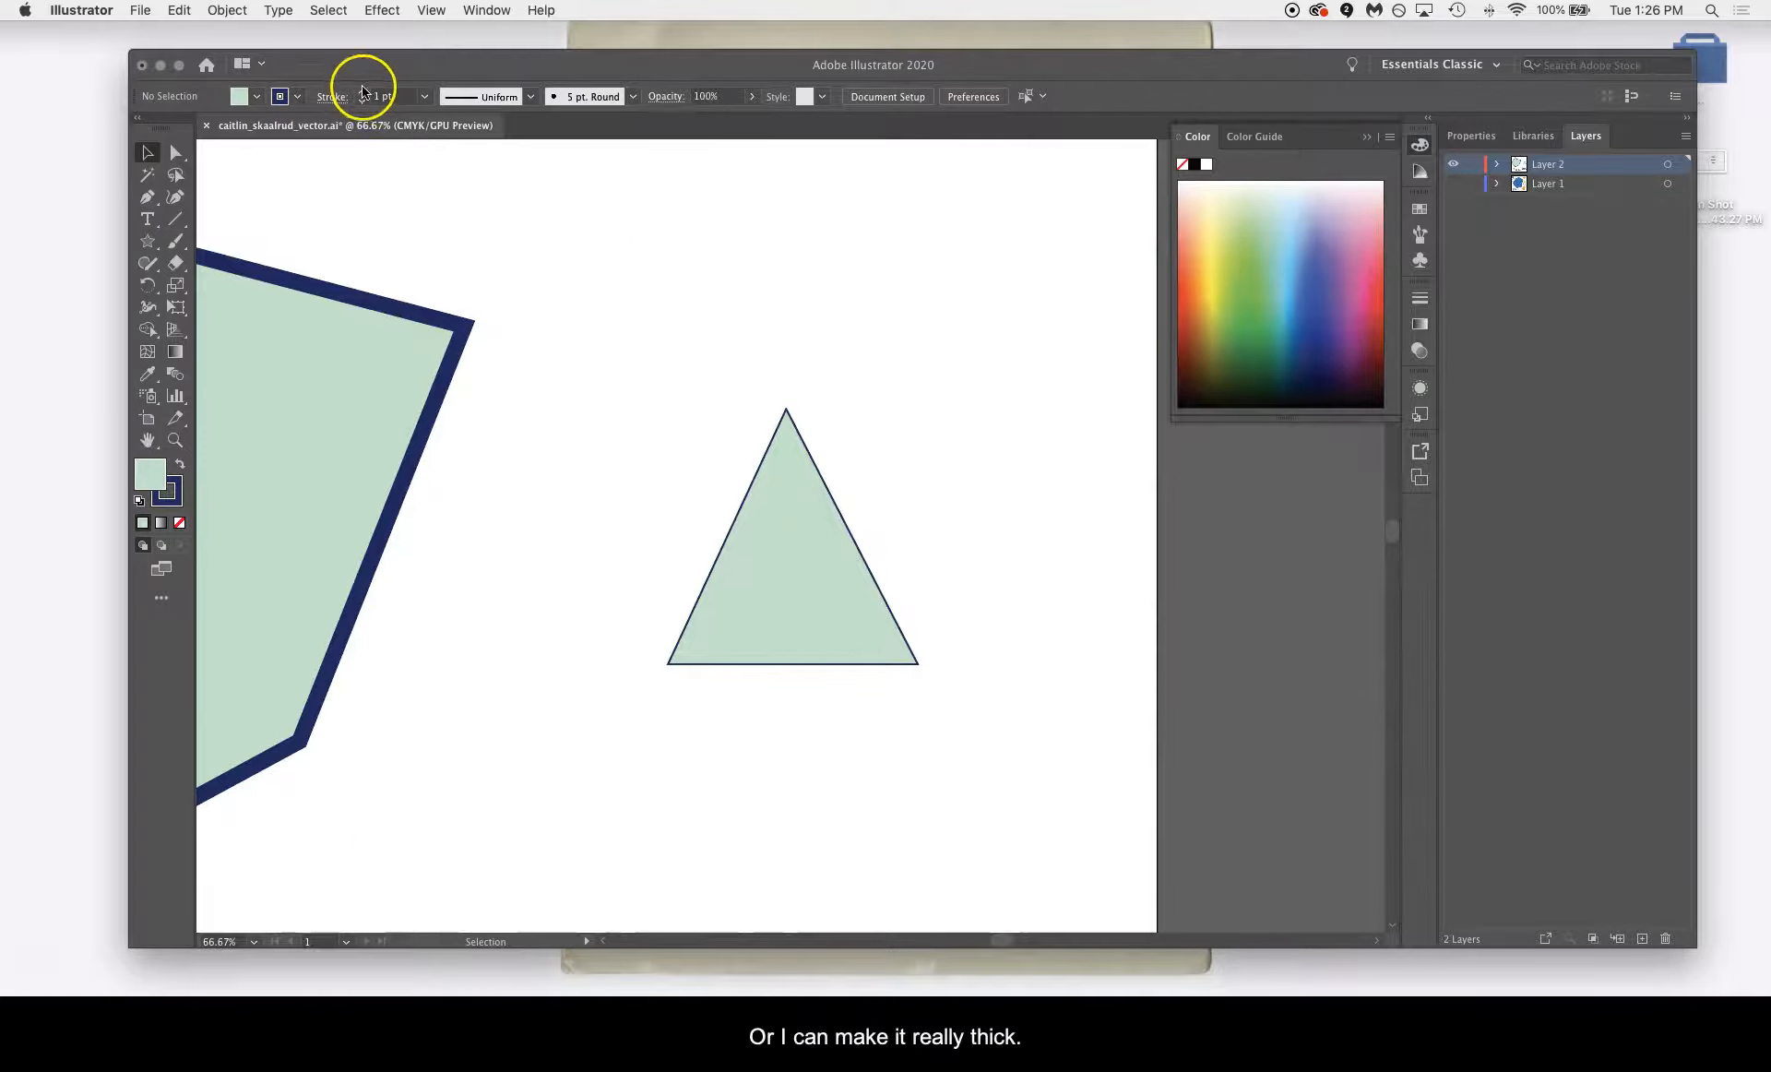
pyautogui.moveTo(381, 90); pyautogui.dragTo(367, 87)
pyautogui.write('15')
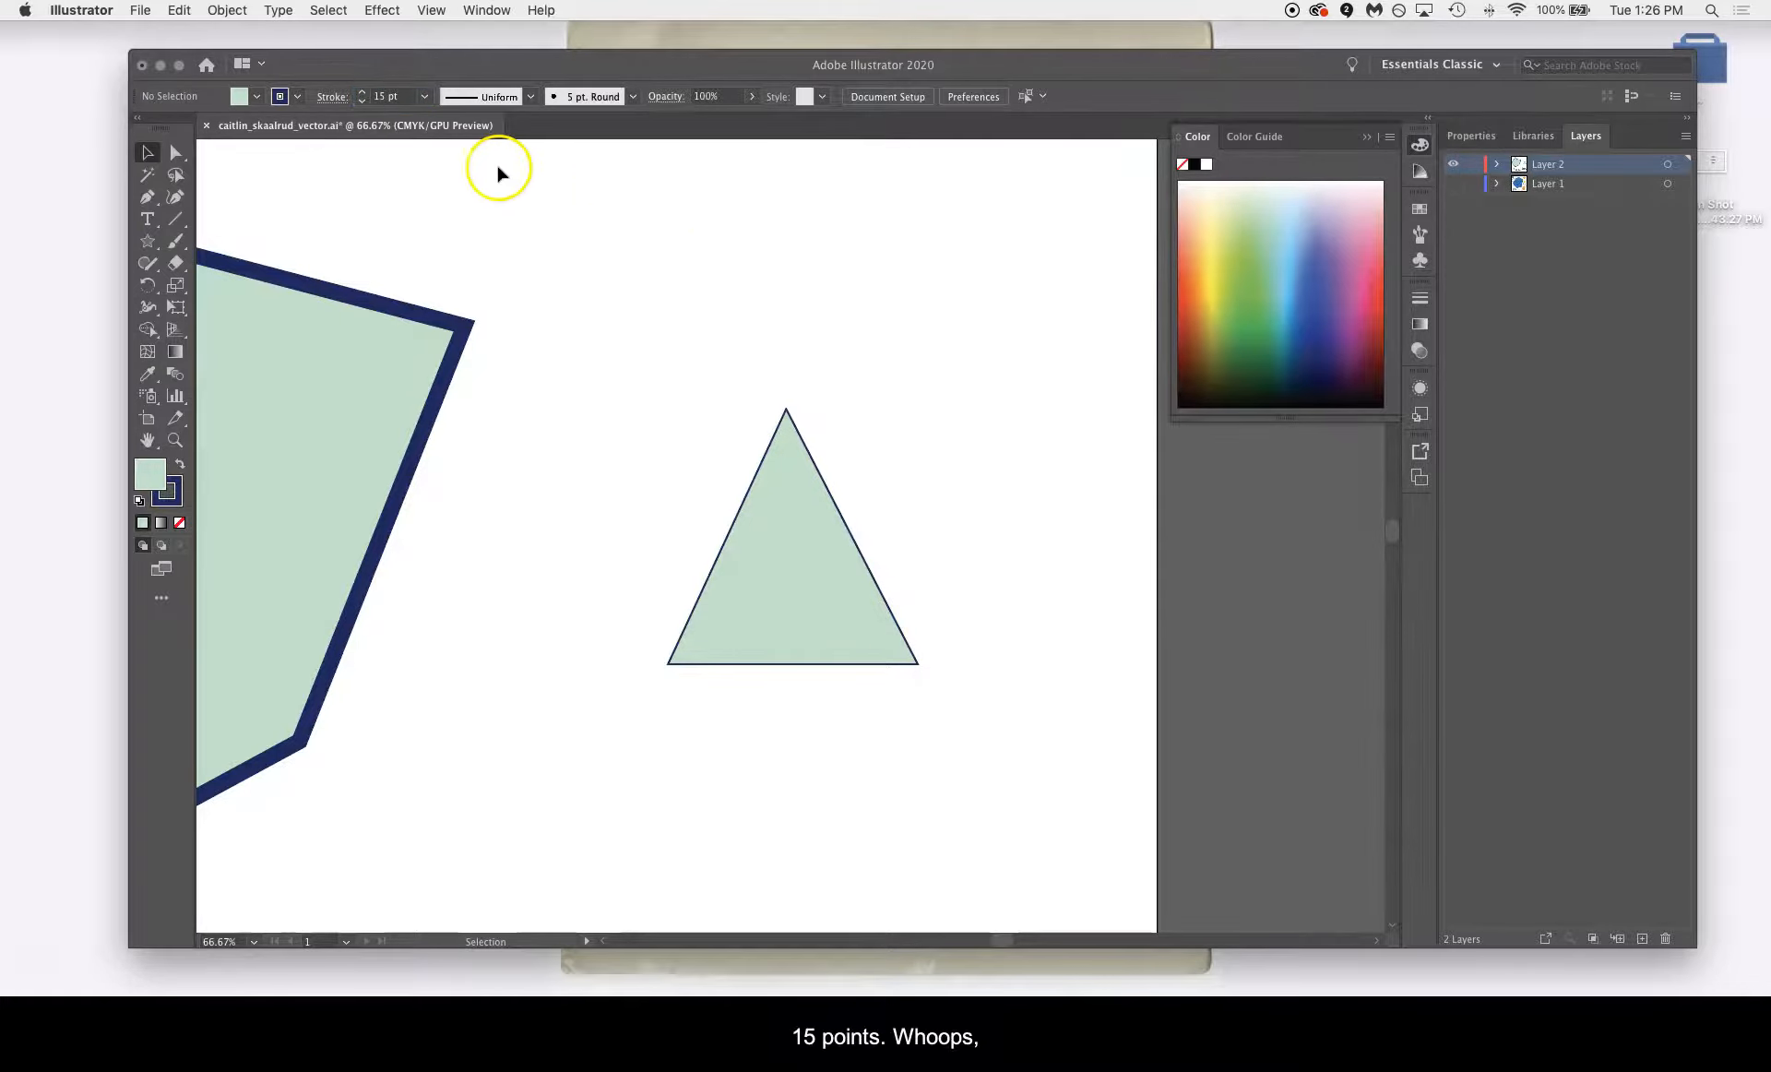
# Select the triangle and increase its stroke weight to 15 pt
pyautogui.click(809, 544)
pyautogui.click(365, 91)
pyautogui.click(364, 91)
pyautogui.click(364, 91)
pyautogui.click(364, 91)
pyautogui.click(364, 92)
pyautogui.click(364, 91)
pyautogui.click(365, 91)
pyautogui.click(364, 91)
pyautogui.click(365, 91)
pyautogui.click(364, 92)
pyautogui.click(365, 91)
pyautogui.click(364, 92)
pyautogui.click(364, 91)
pyautogui.click(364, 92)
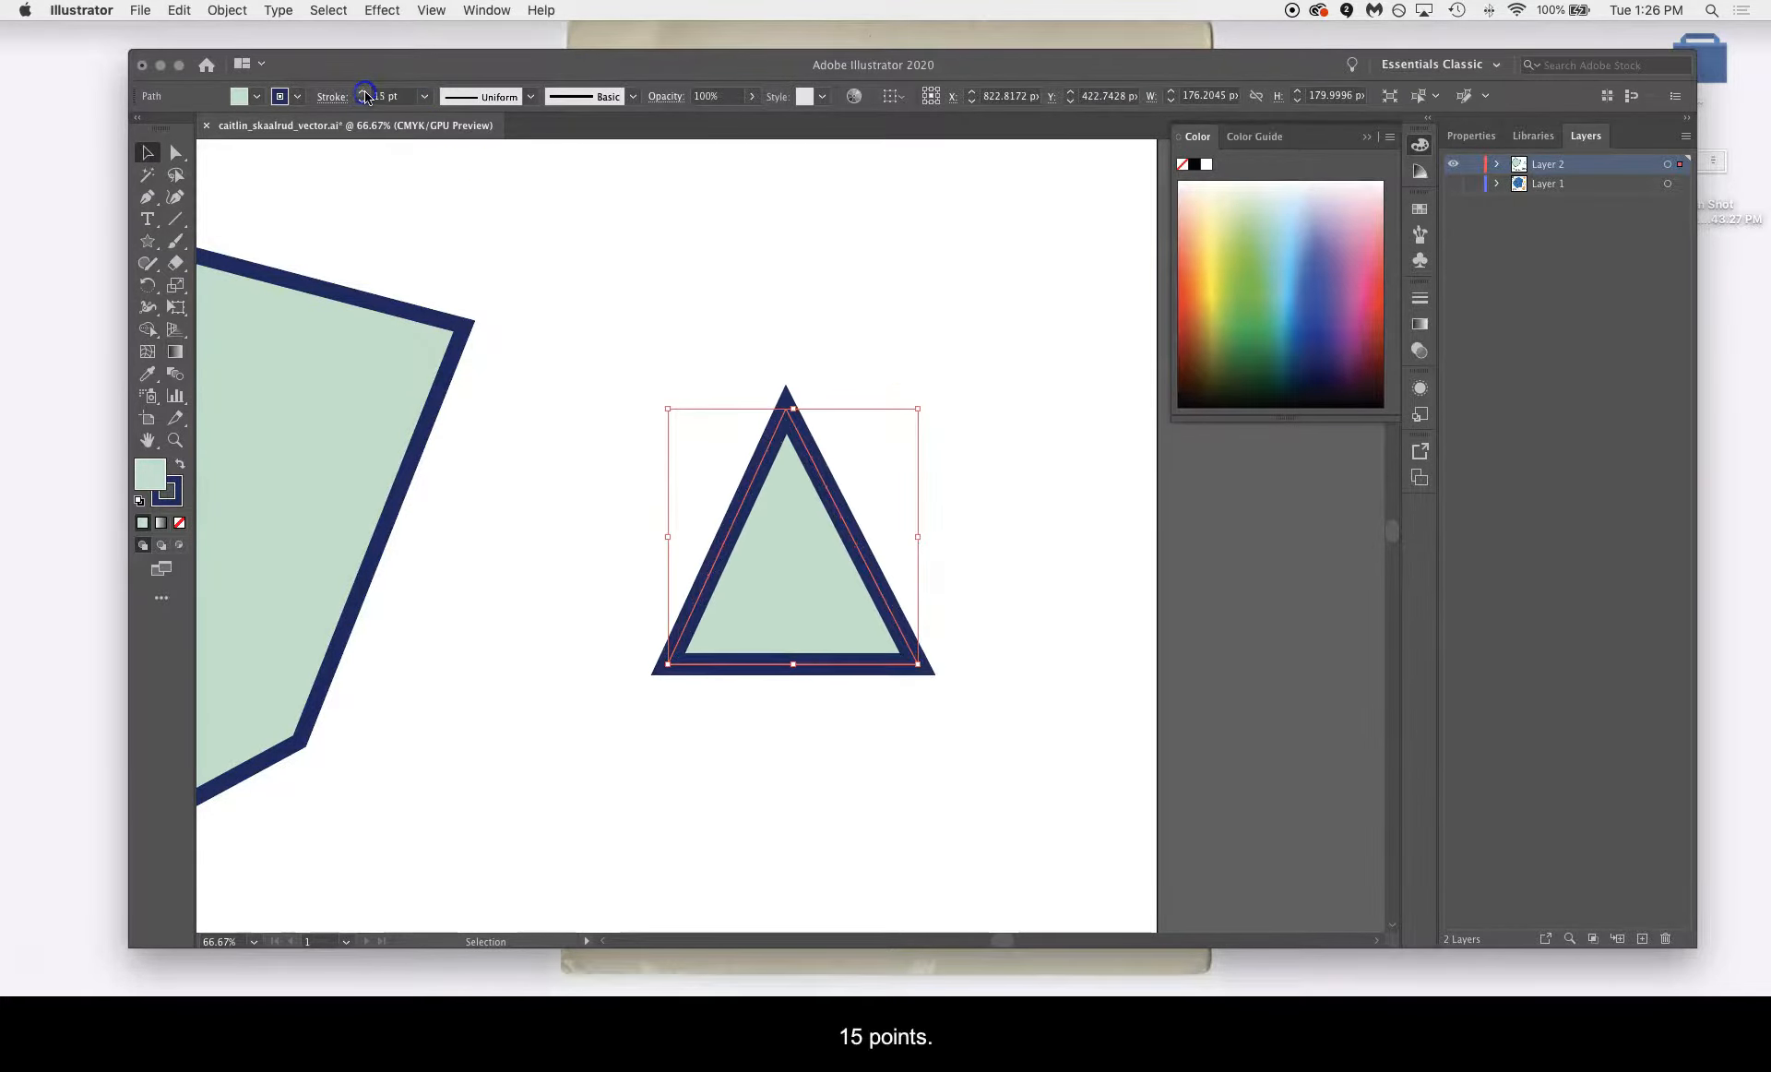
# Thicken the triangle's stroke to 55 pt and deselect it
pyautogui.click(382, 91)
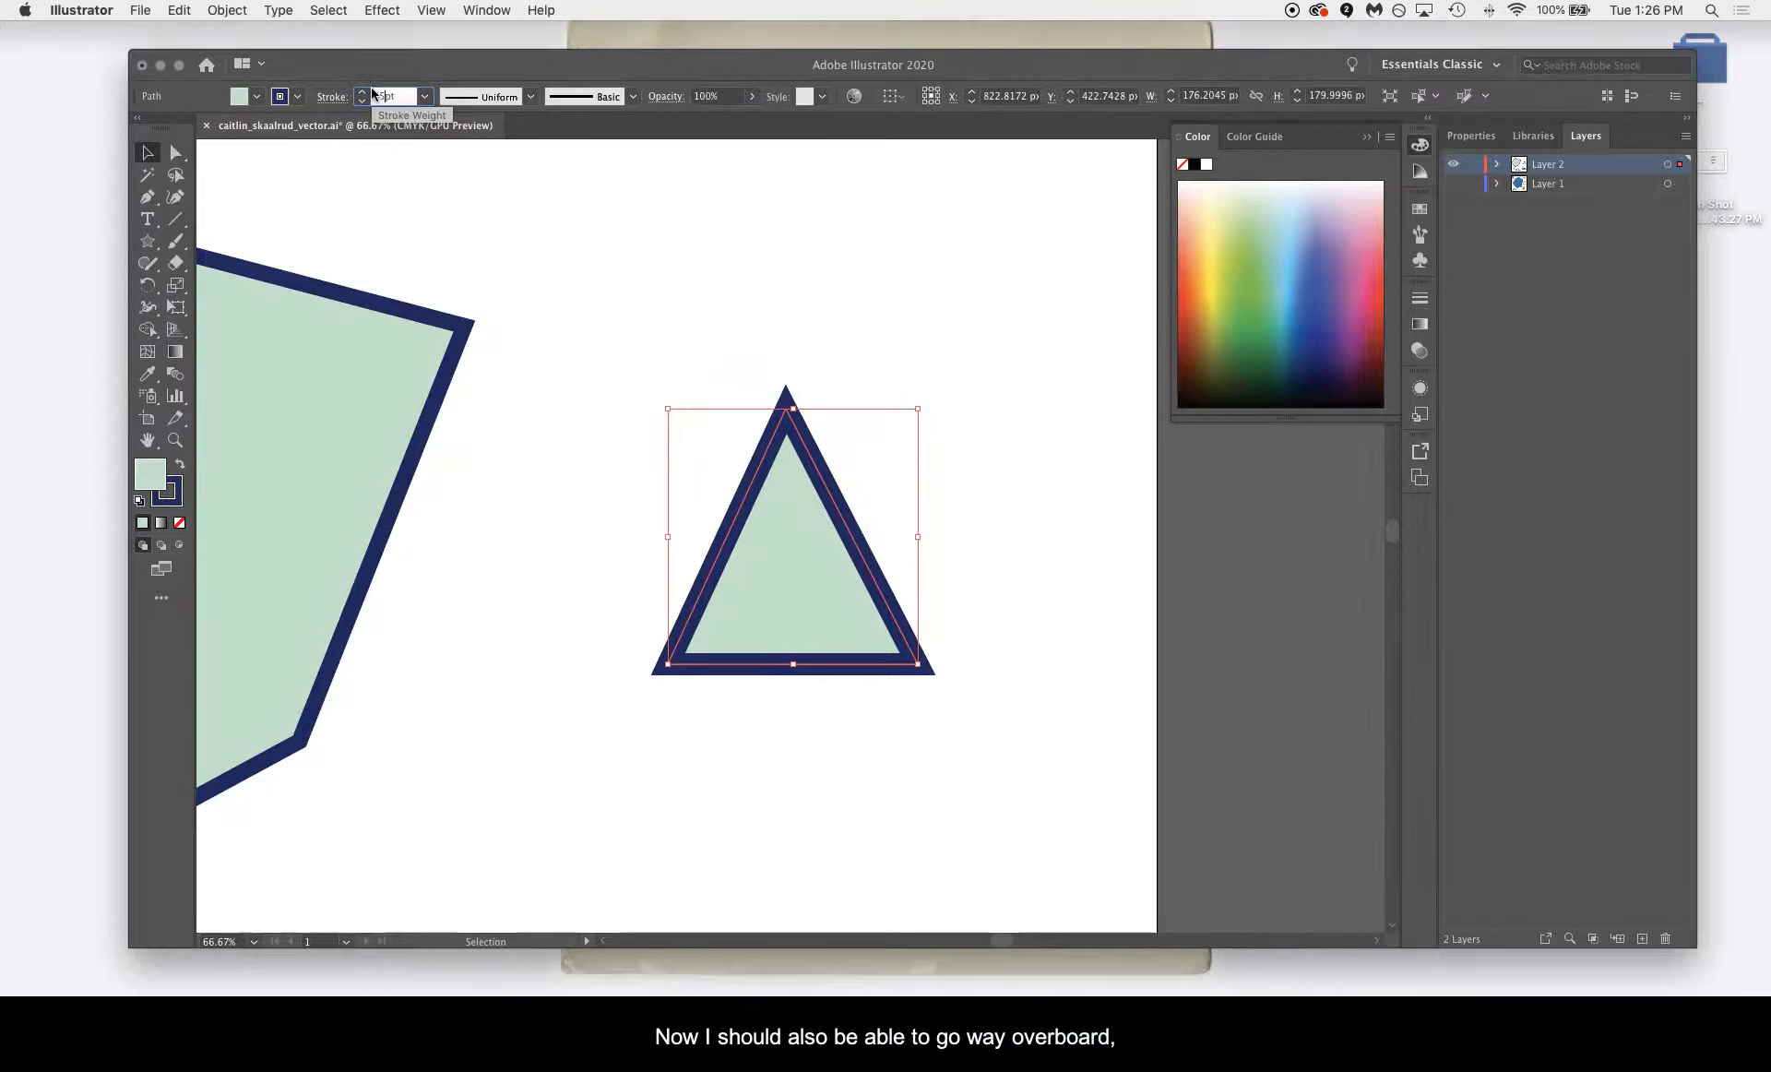
pyautogui.write('55')
pyautogui.press('Return')
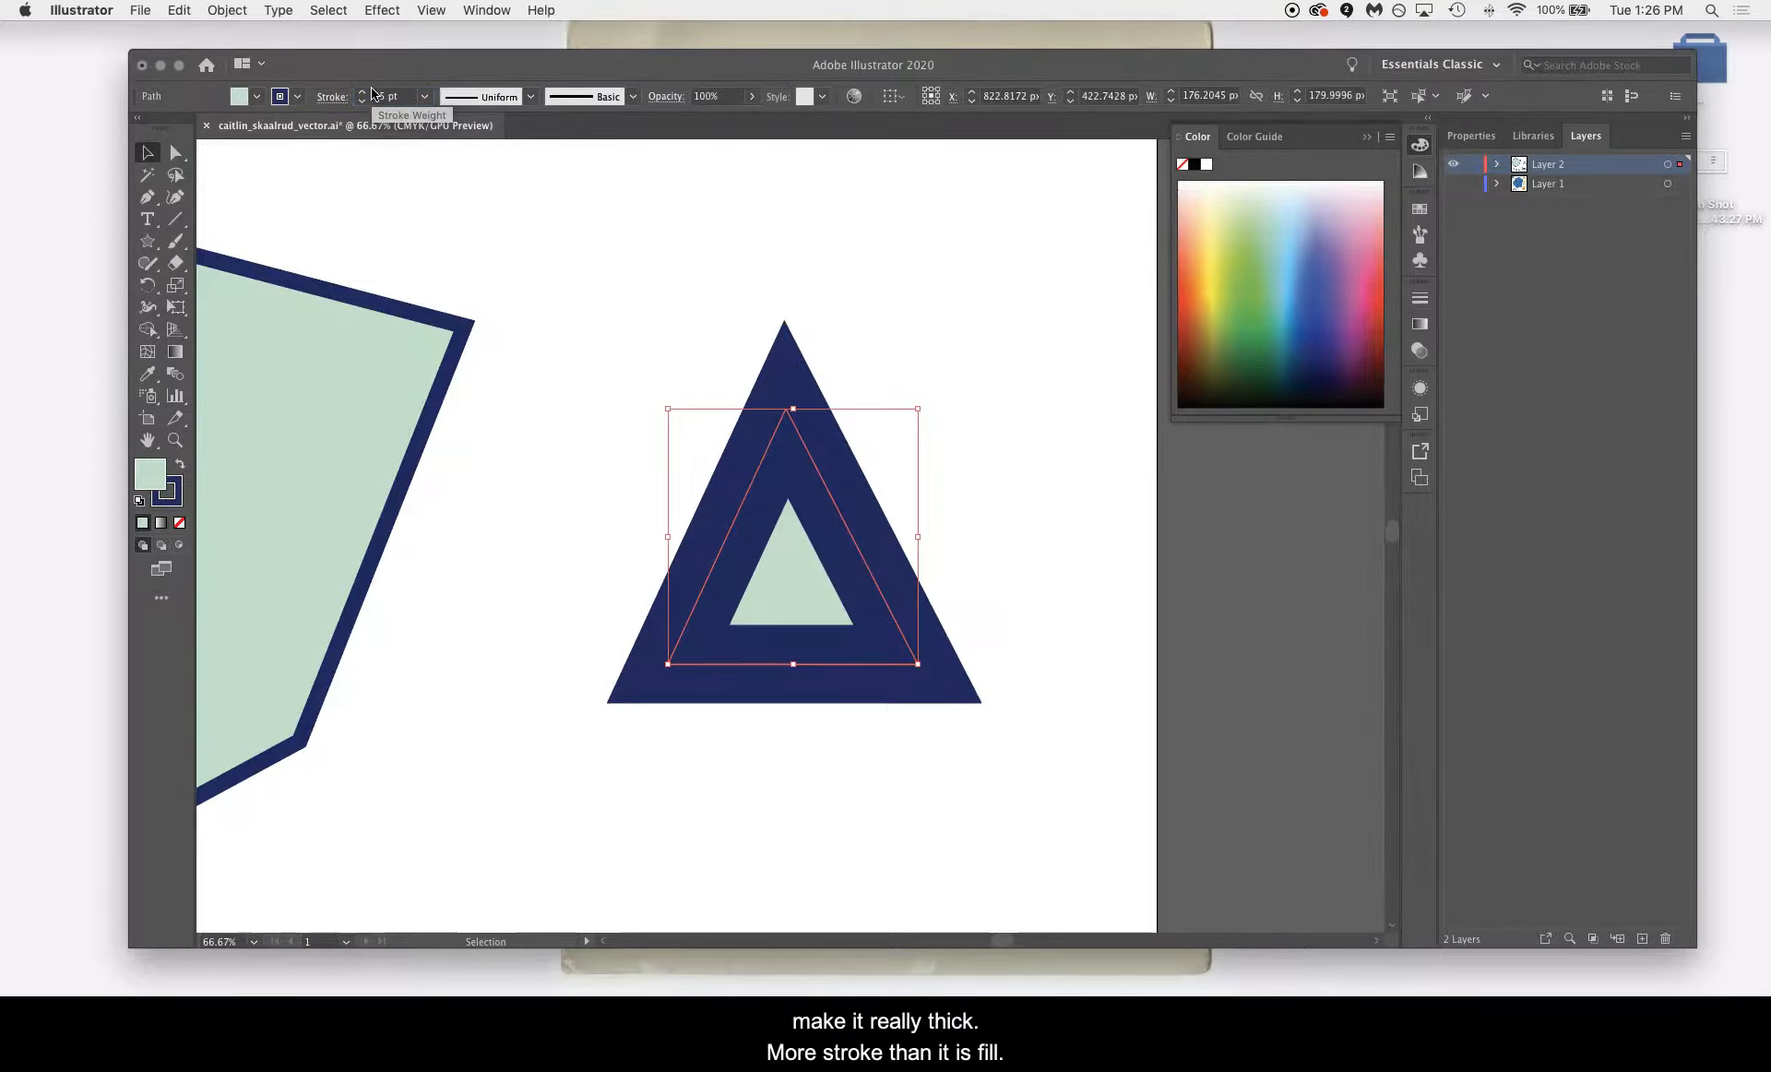
pyautogui.click(891, 369)
# Reselect the triangle and set its stroke weight to 10 pt
pyautogui.click(812, 498)
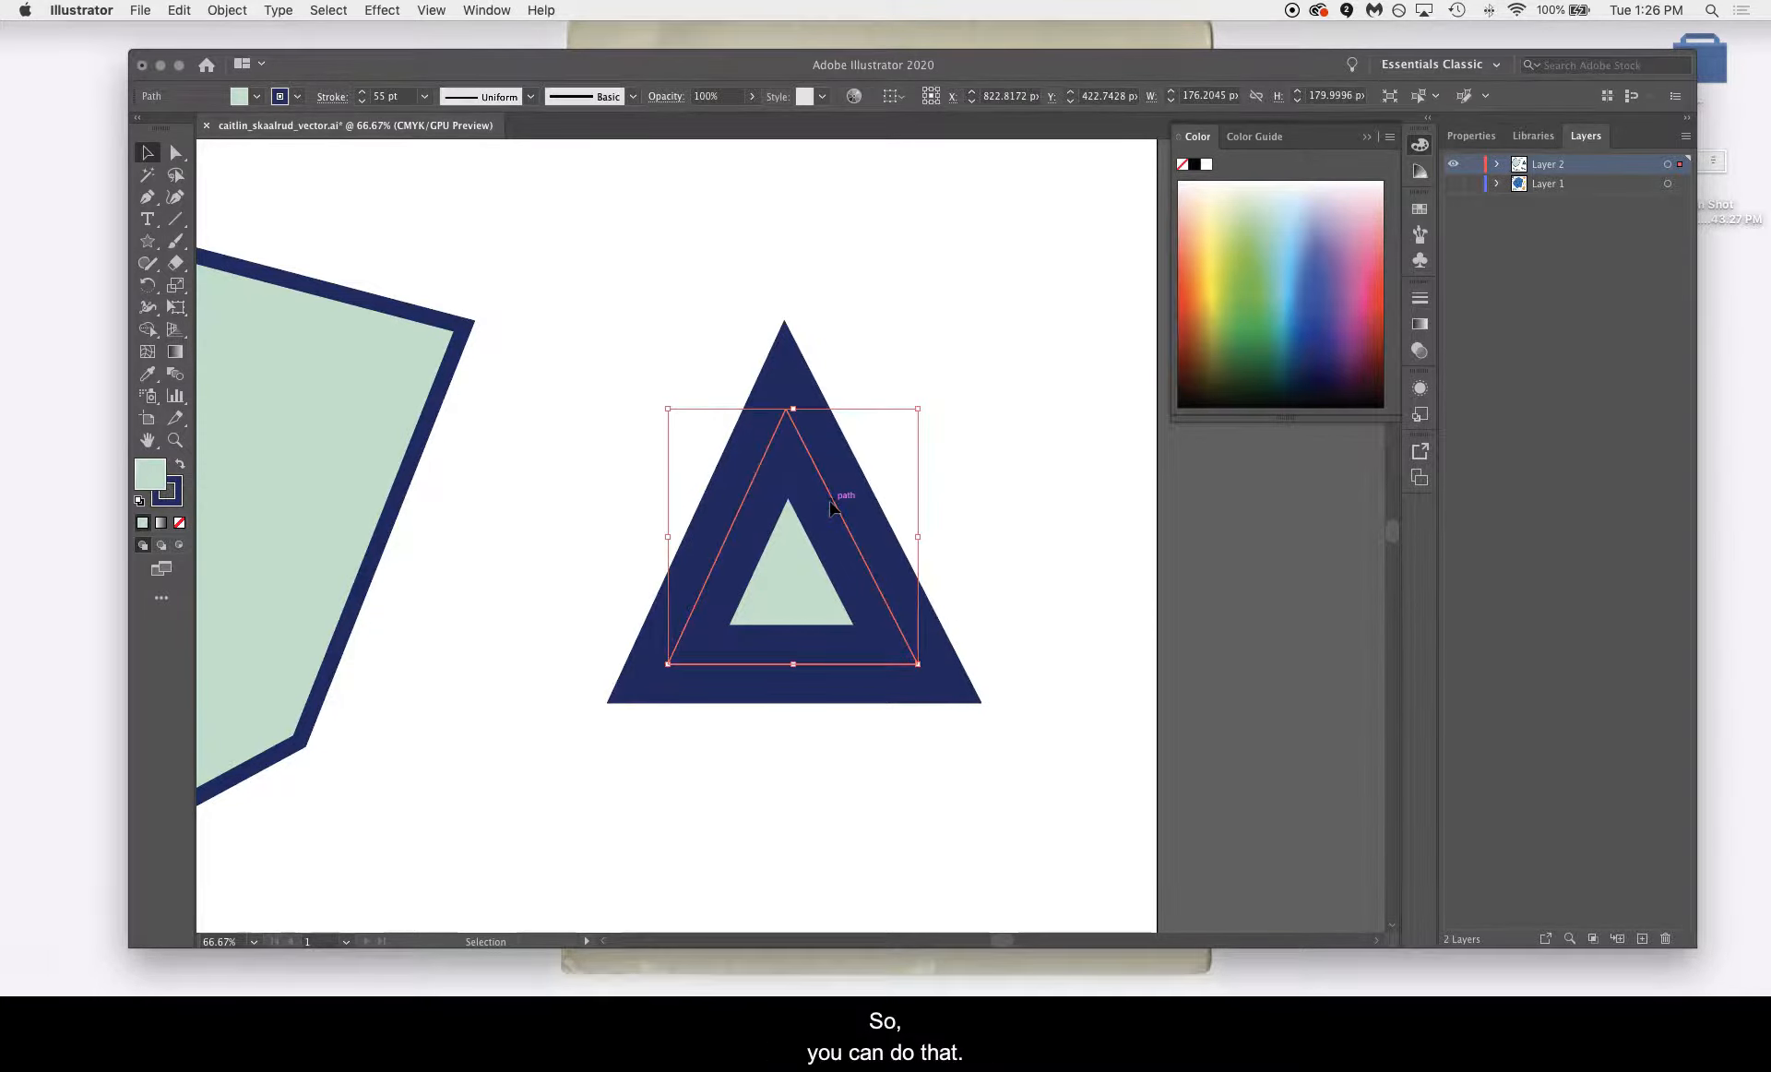
pyautogui.click(382, 93)
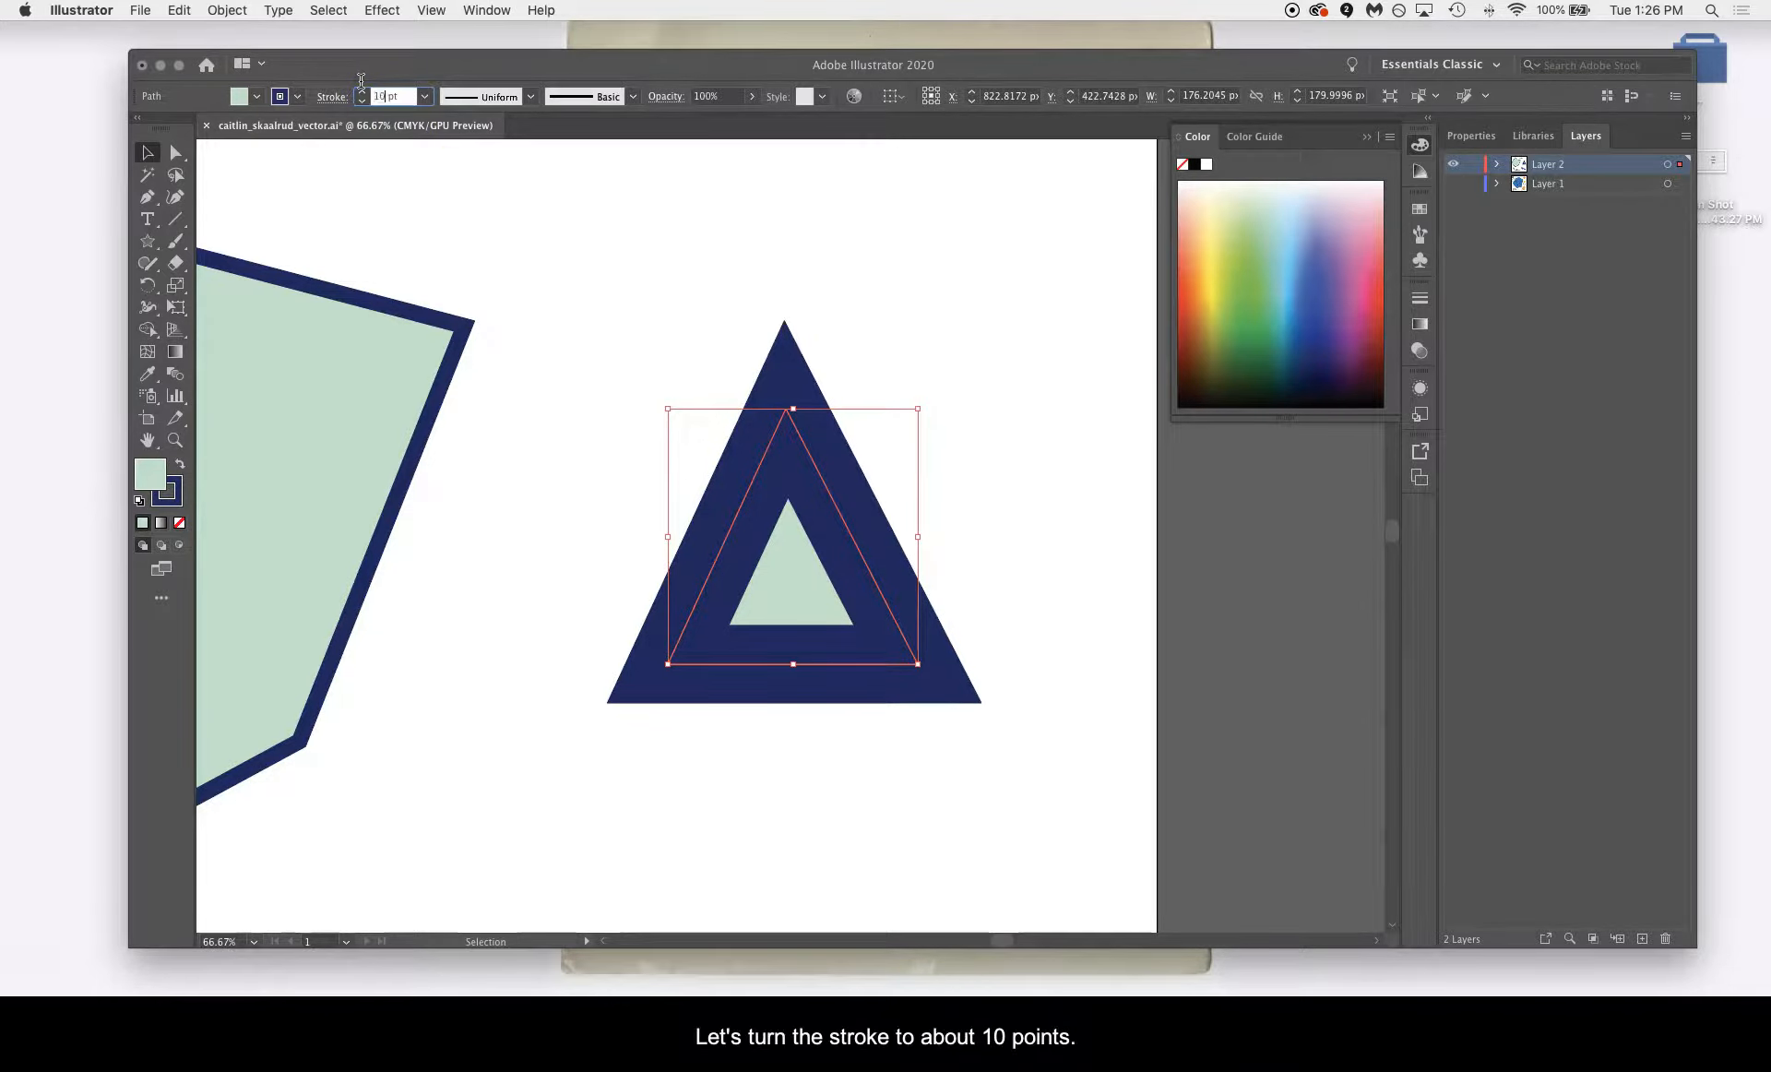
pyautogui.press('Return')
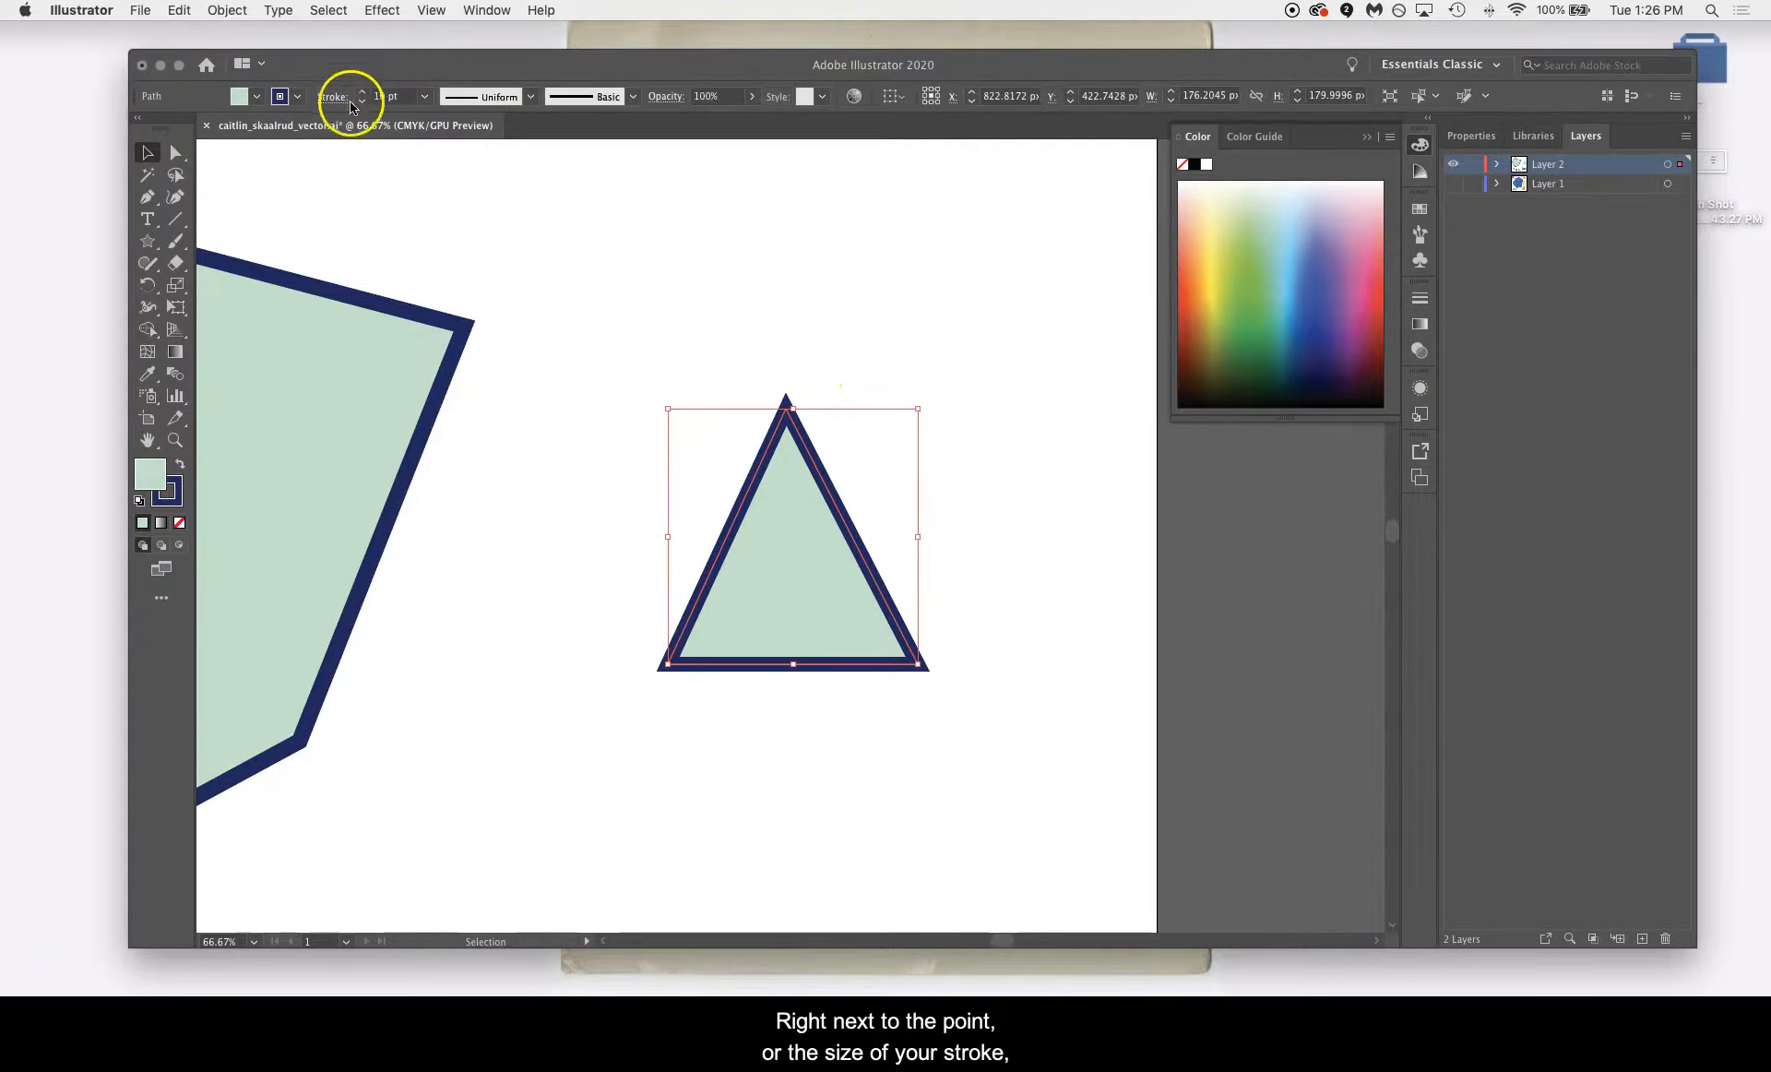
# Apply the variable-width stroke style Width Profile 5 to the triangle and deselect it
pyautogui.click(533, 96)
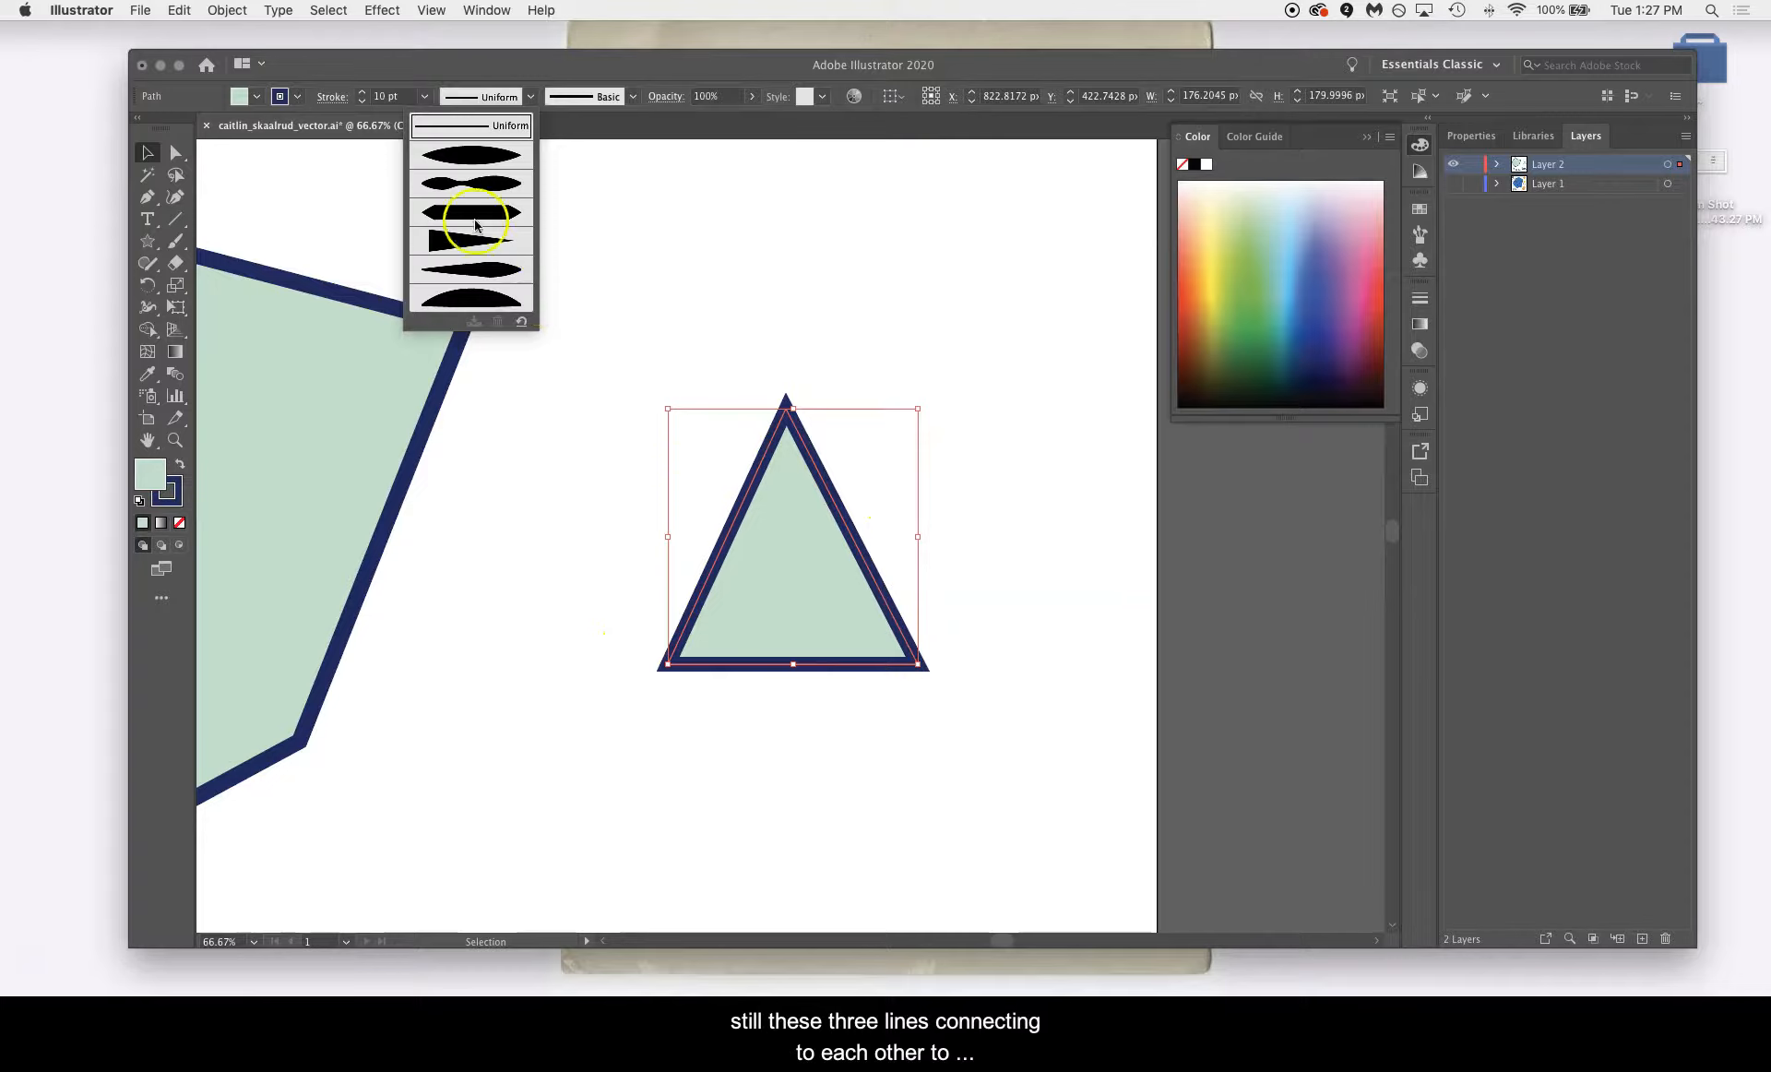
pyautogui.click(496, 270)
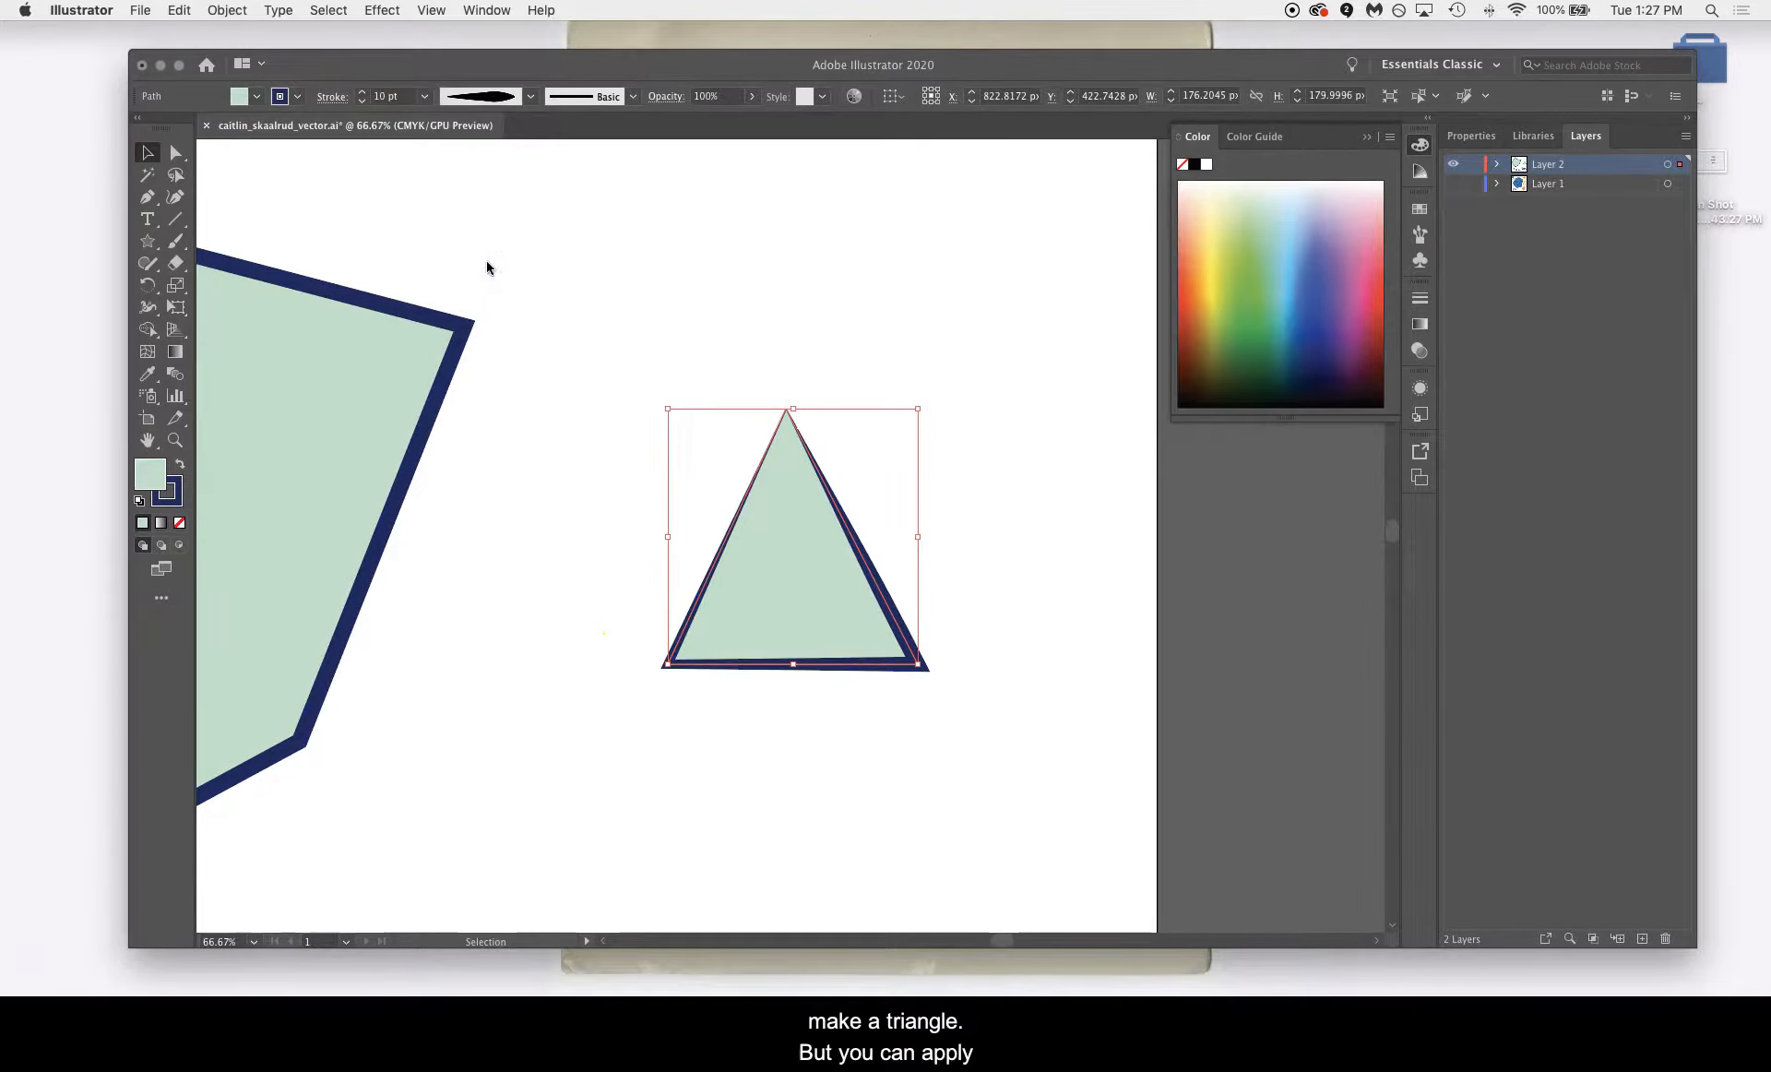
pyautogui.click(956, 380)
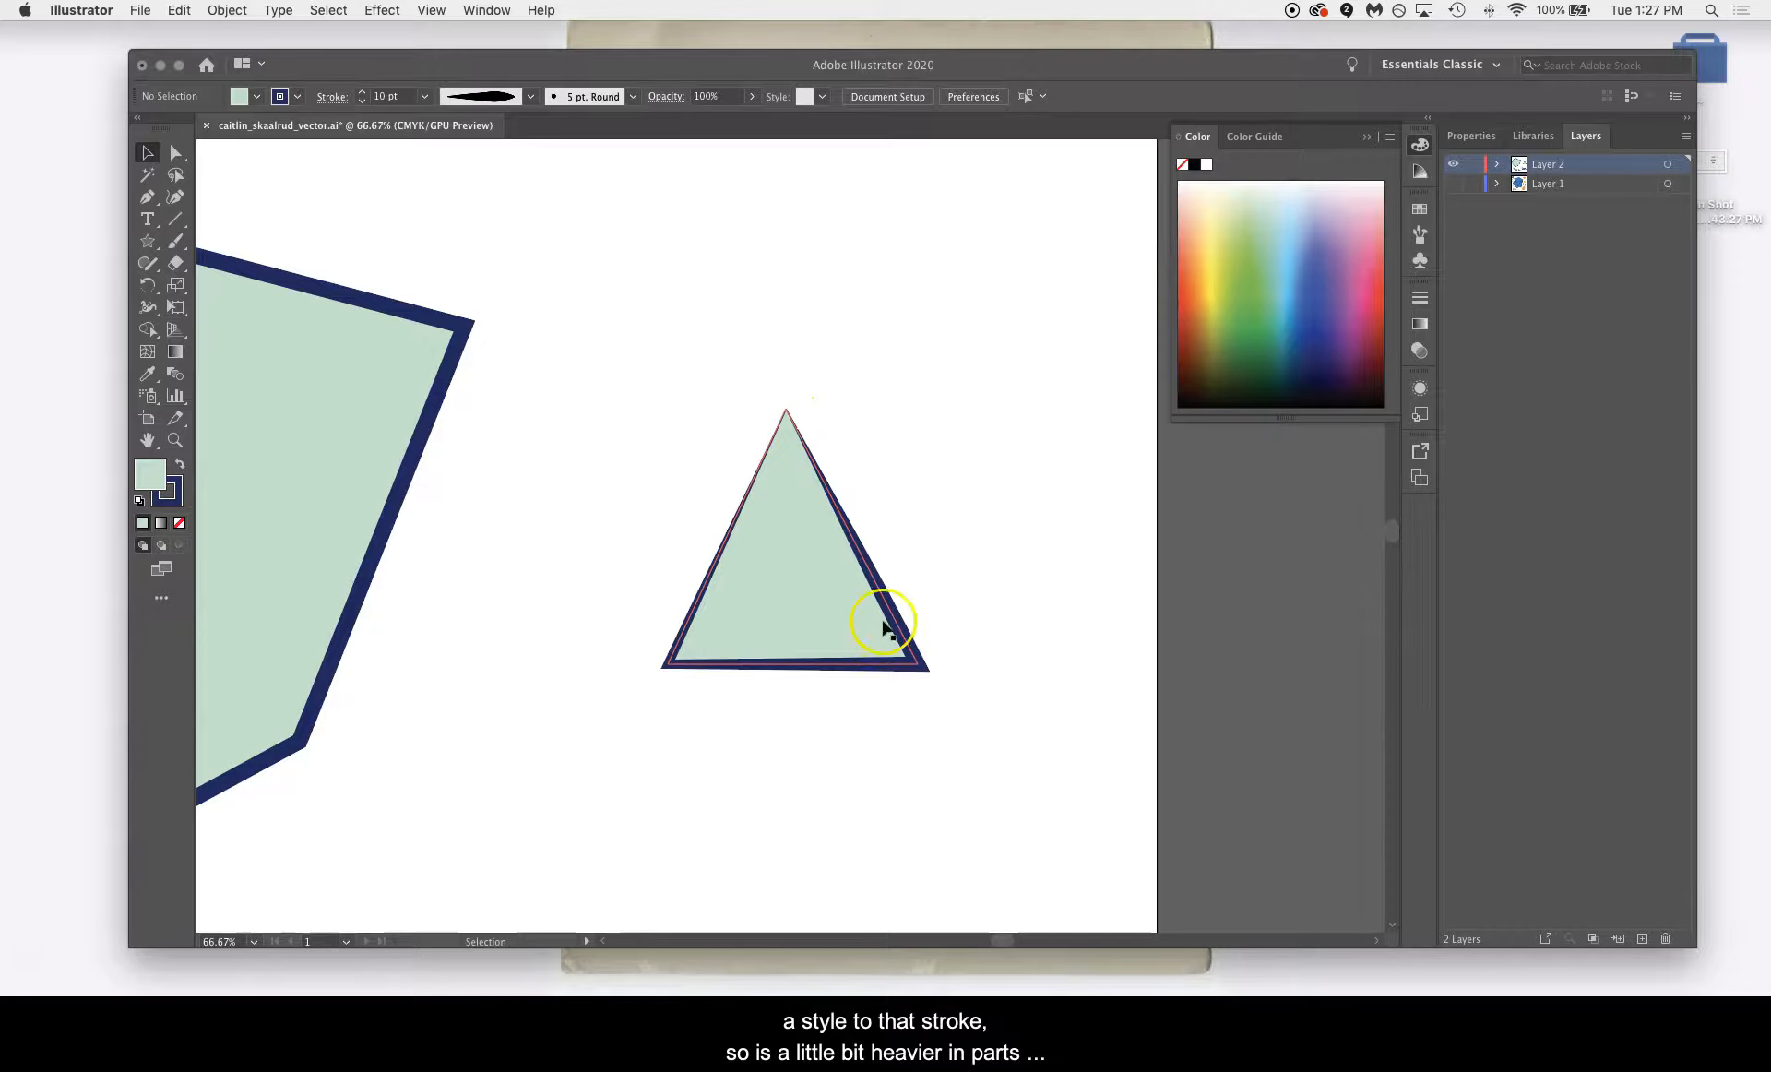
# Change the triangle's stroke to Width Profile 1 and deselect the triangle
pyautogui.click(803, 565)
pyautogui.click(530, 96)
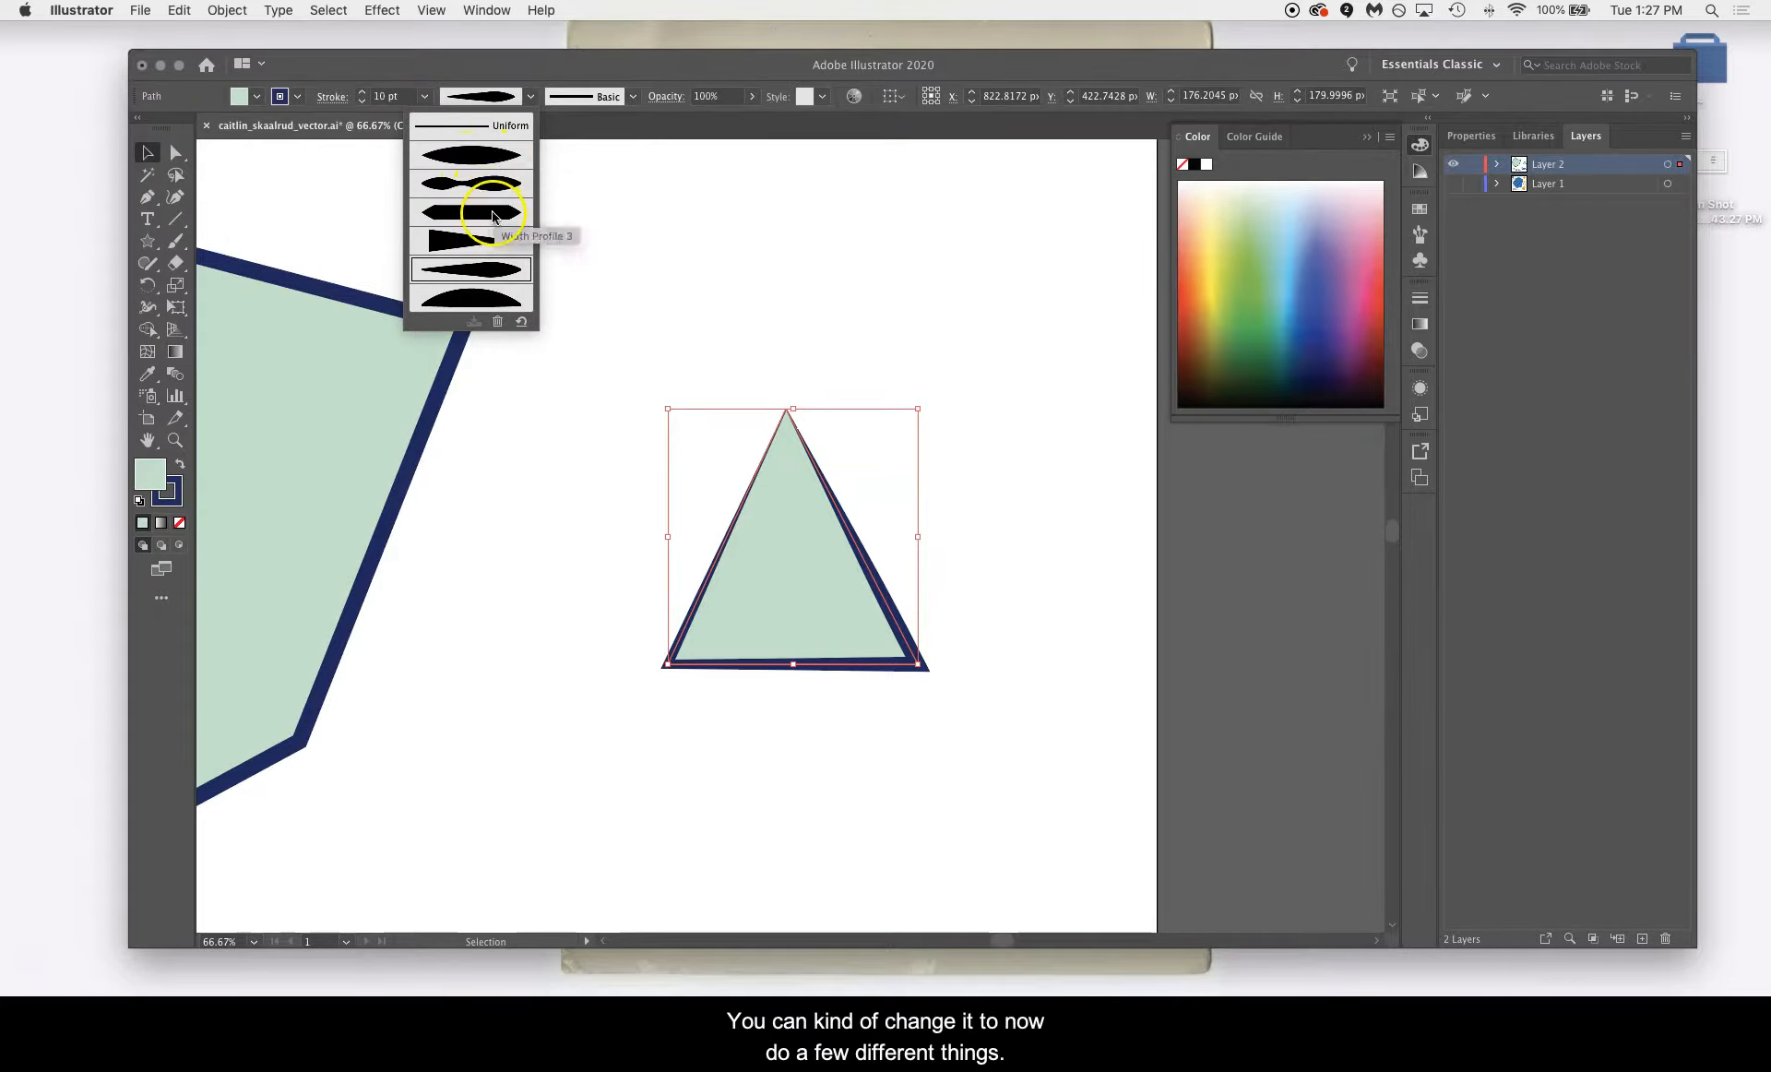
pyautogui.click(489, 164)
pyautogui.click(952, 474)
# Switch the triangle's stroke back to Width Profile 5 and leave the triangle selected
pyautogui.click(826, 565)
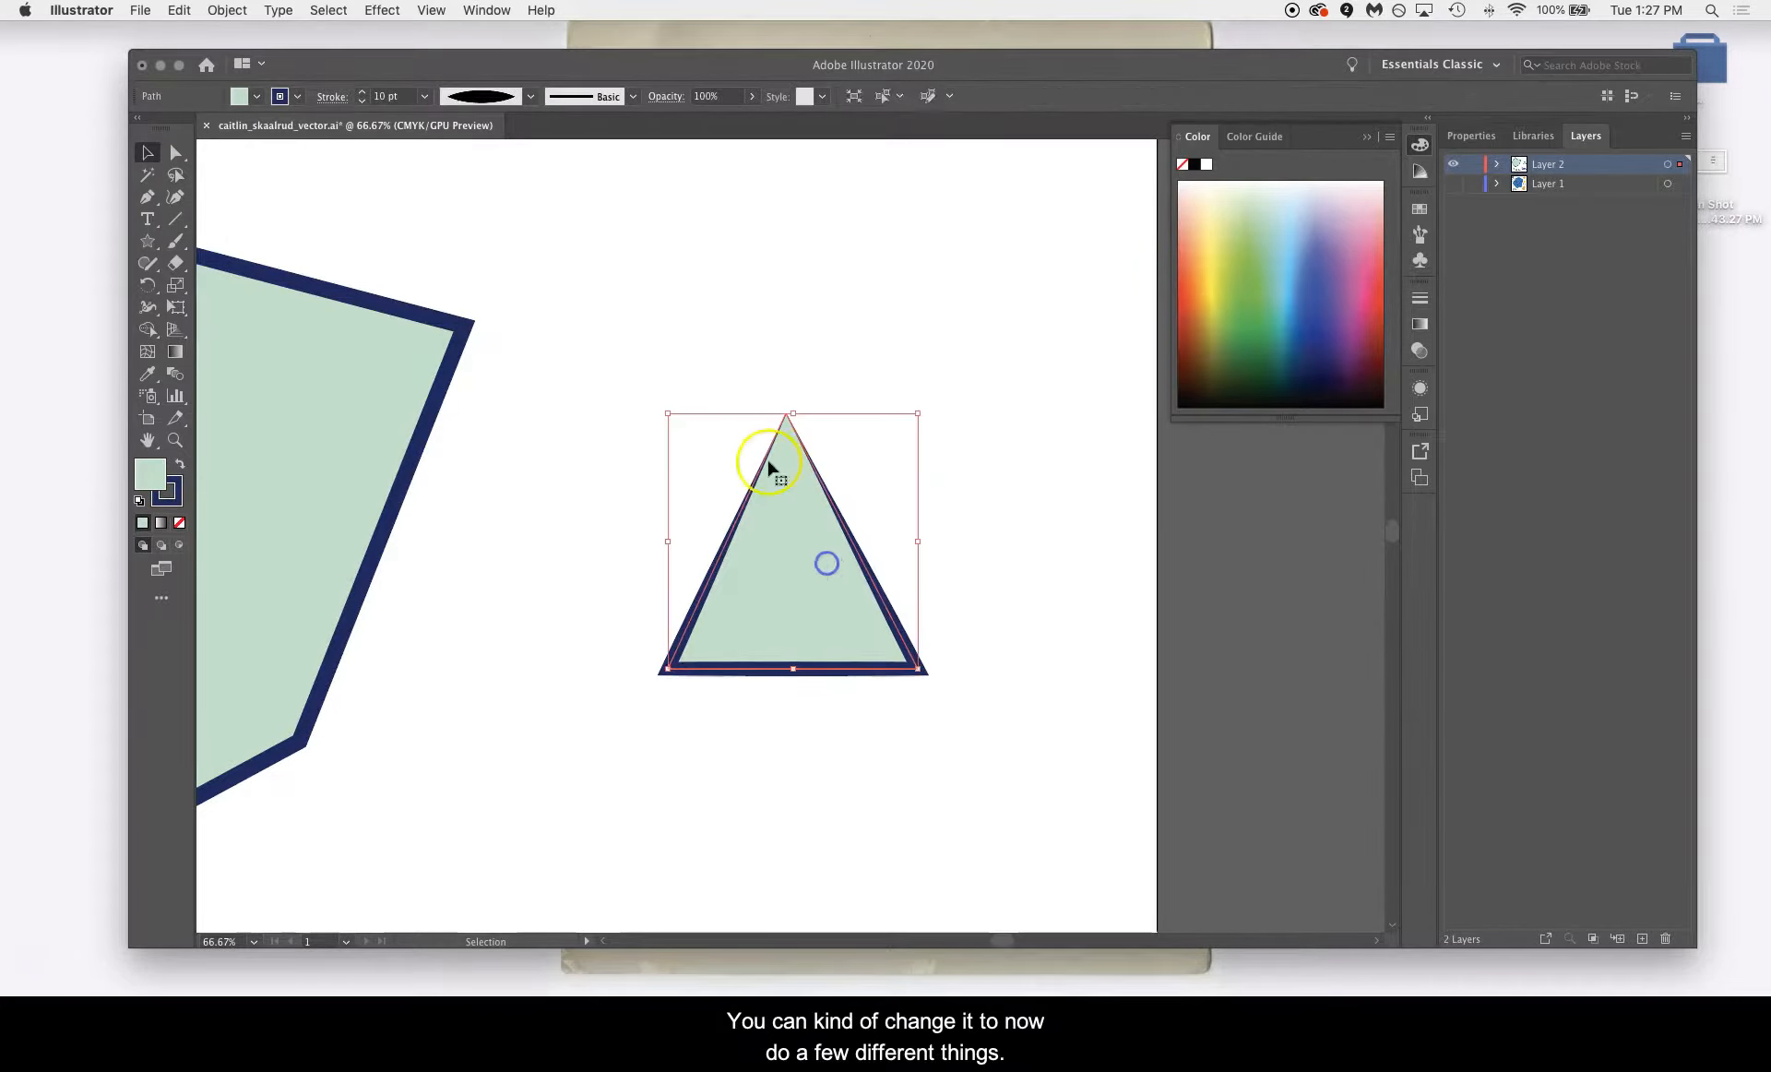
pyautogui.click(513, 94)
pyautogui.click(489, 269)
pyautogui.click(812, 399)
pyautogui.click(827, 567)
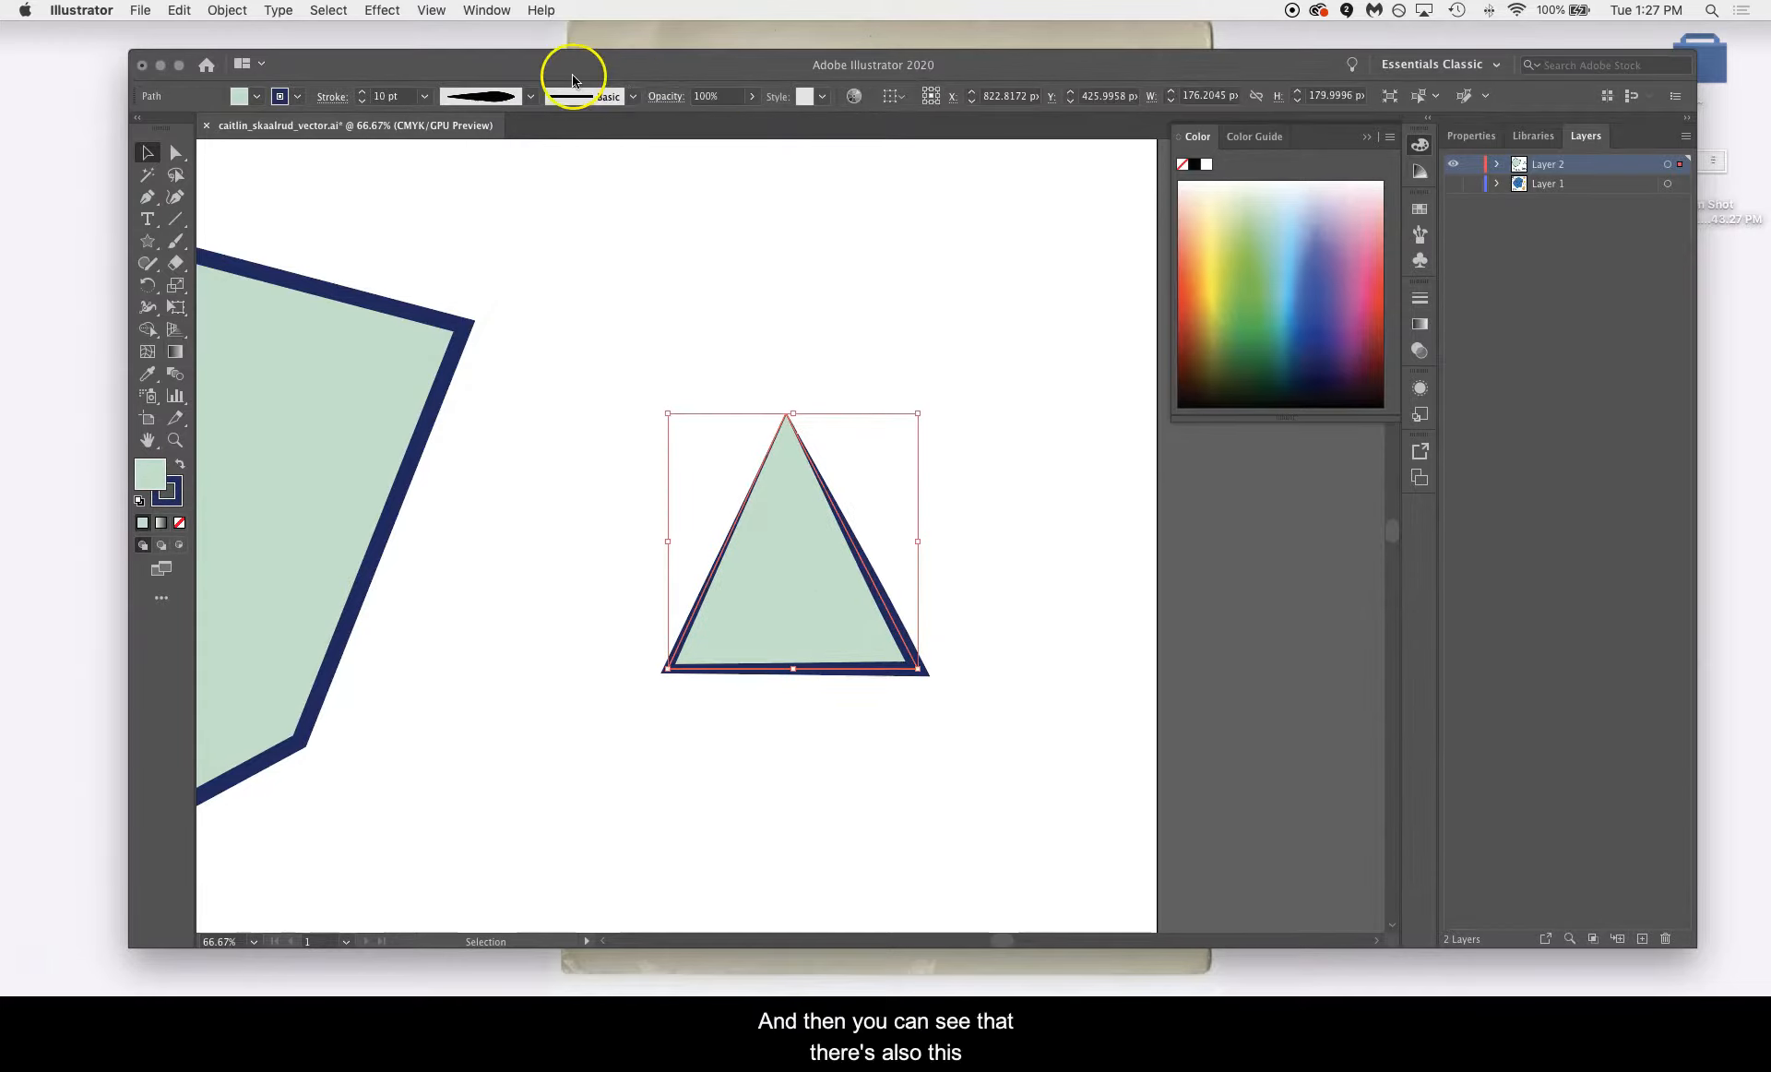
# Apply the rough, pencil-like brush below Basic to the triangle's stroke, and deselect the triangle
pyautogui.click(631, 97)
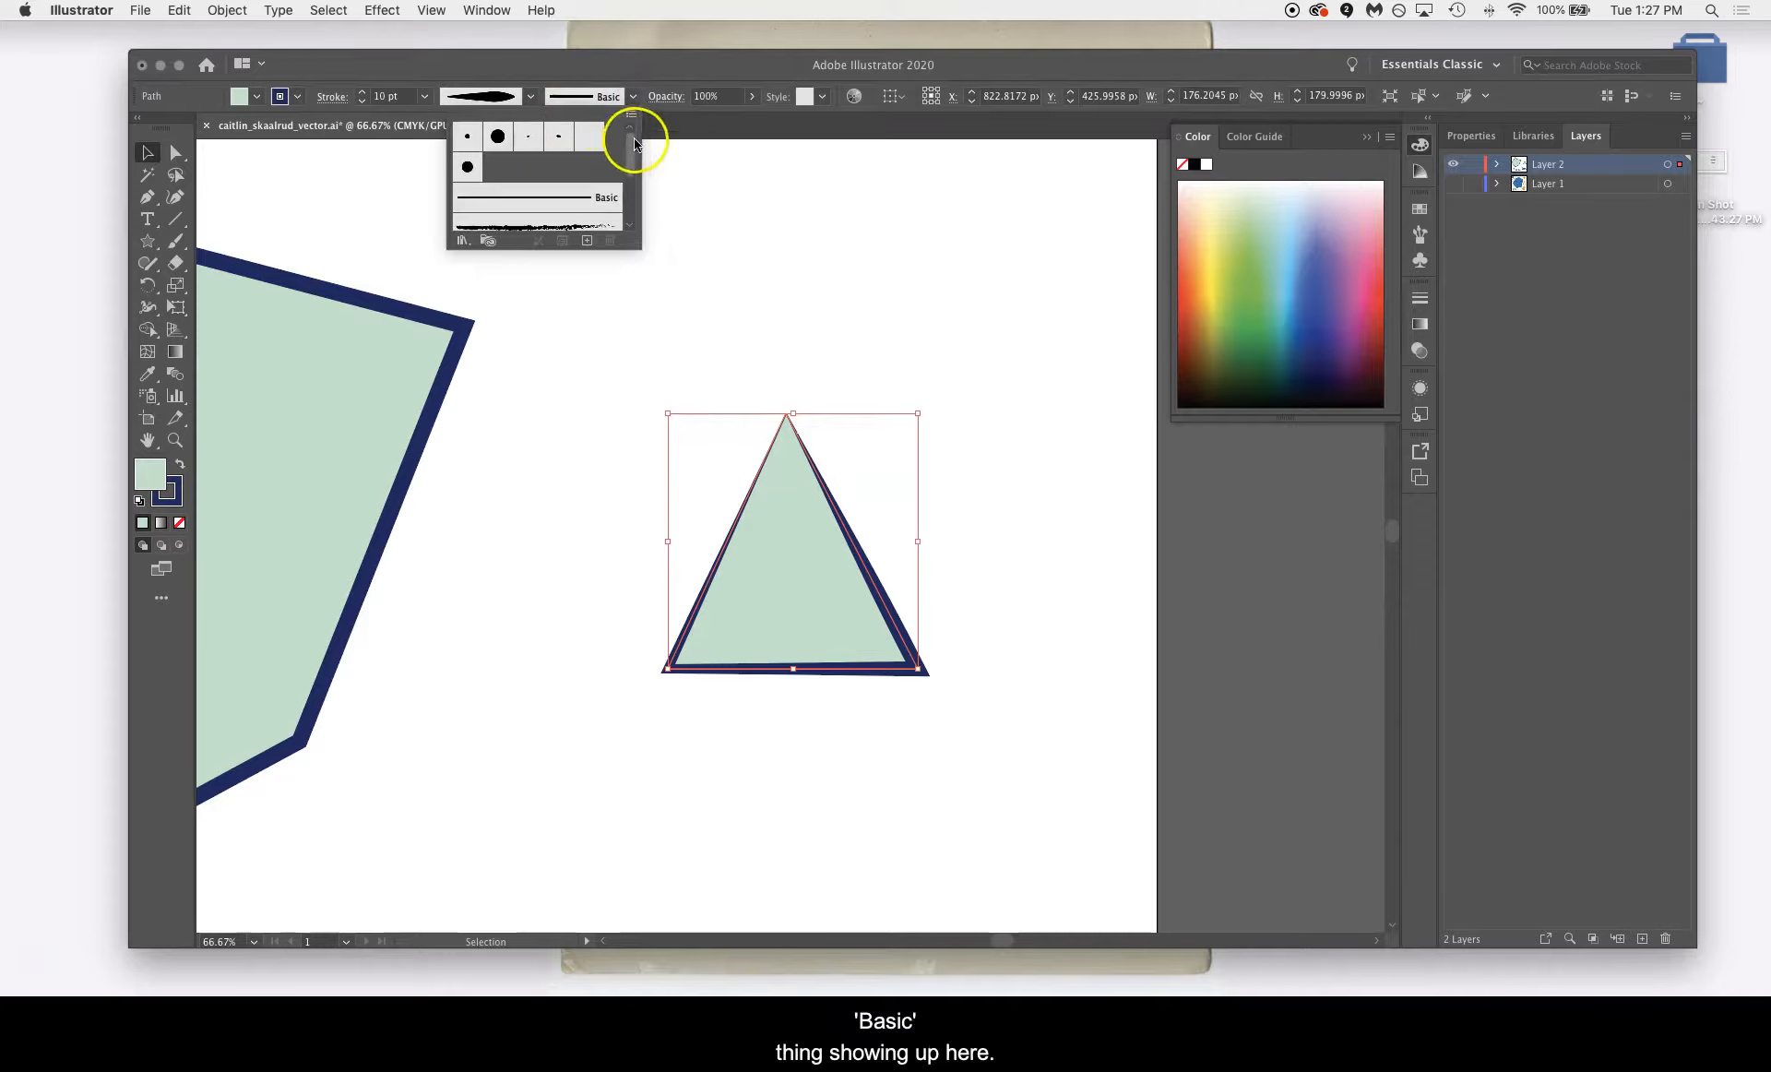
pyautogui.moveTo(634, 153)
pyautogui.mouseDown()
pyautogui.moveTo(632, 189)
pyautogui.moveTo(632, 135)
pyautogui.mouseUp()
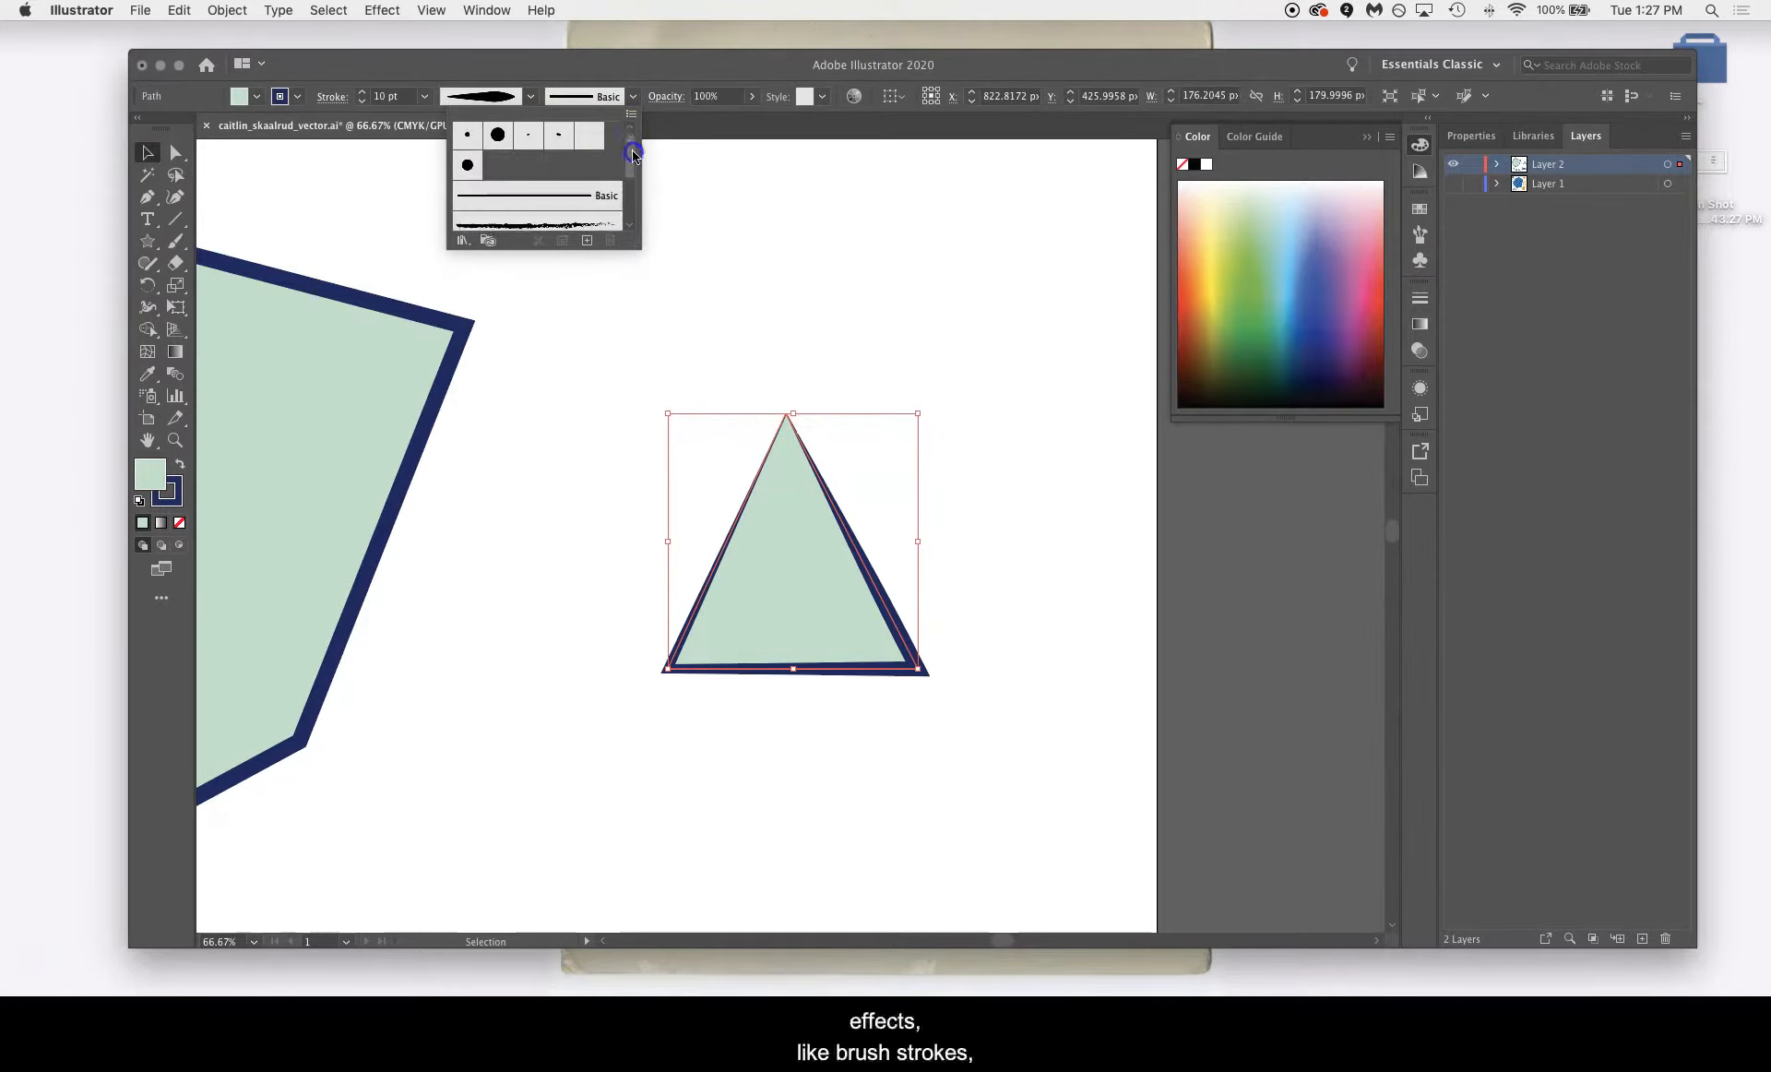
pyautogui.click(634, 169)
pyautogui.moveTo(634, 169); pyautogui.dragTo(634, 153)
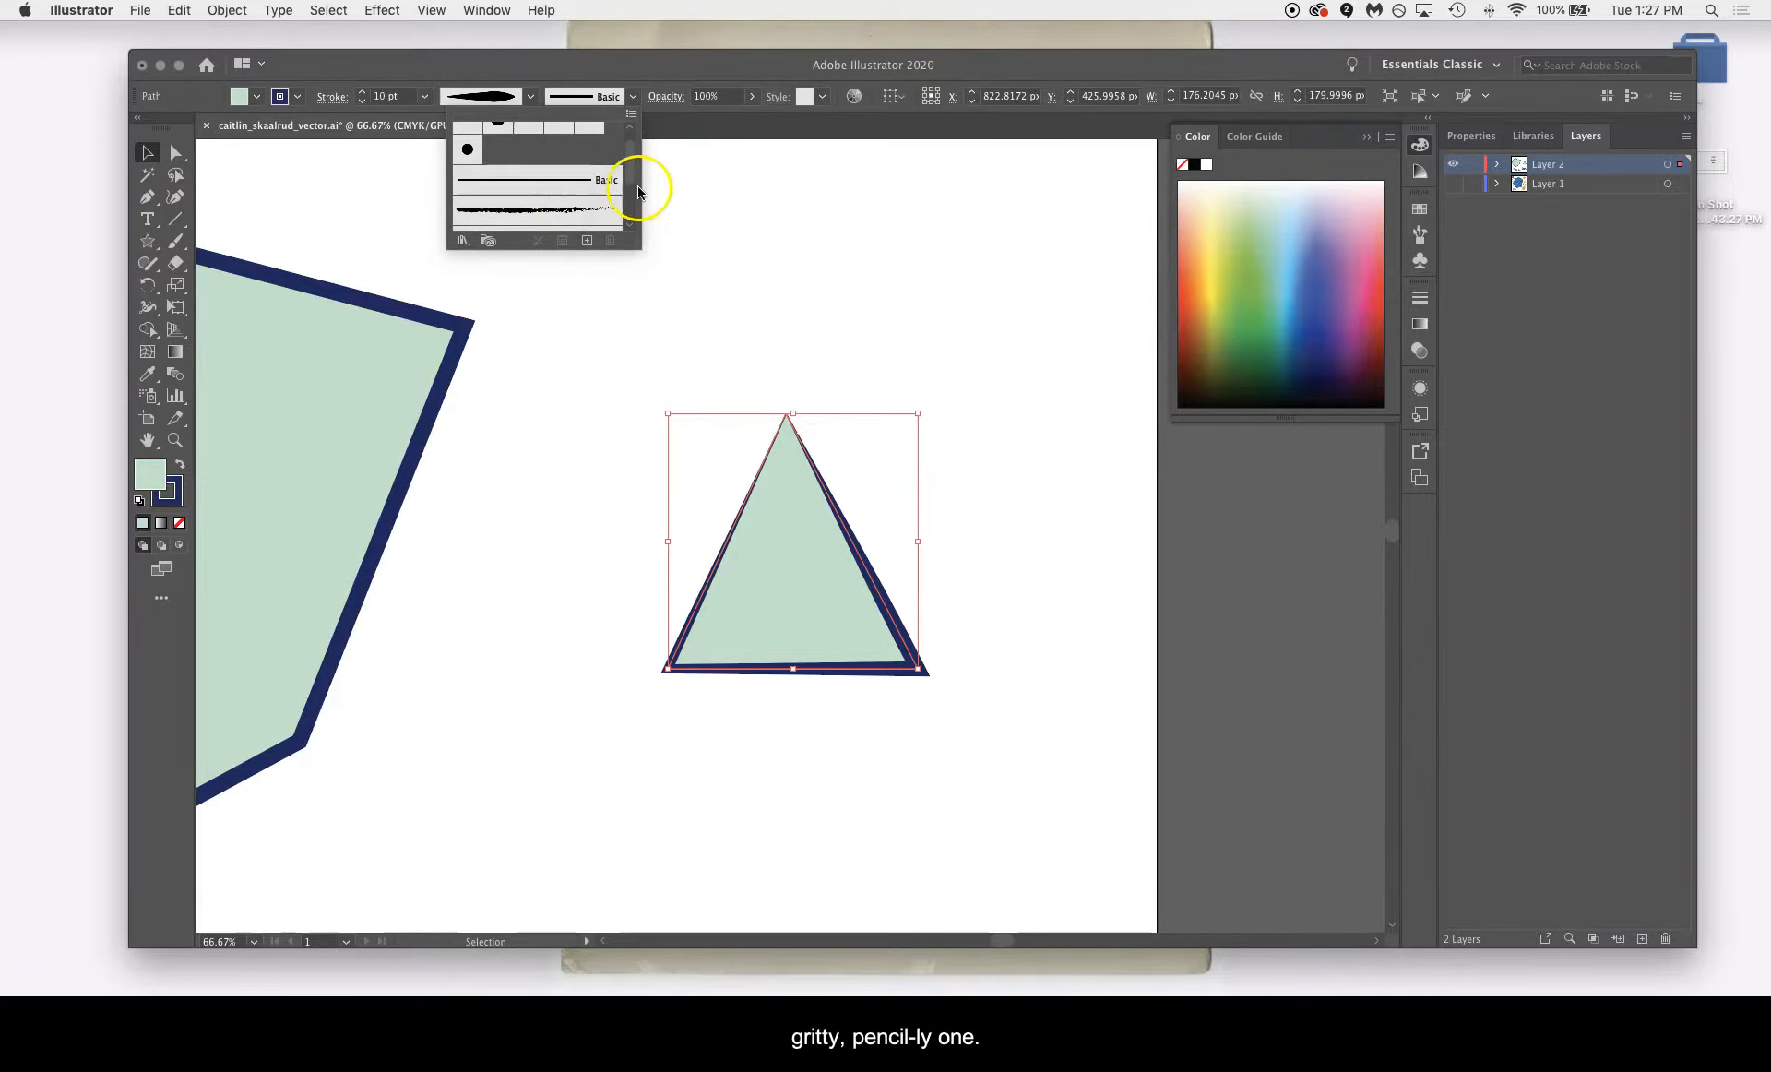
pyautogui.click(516, 211)
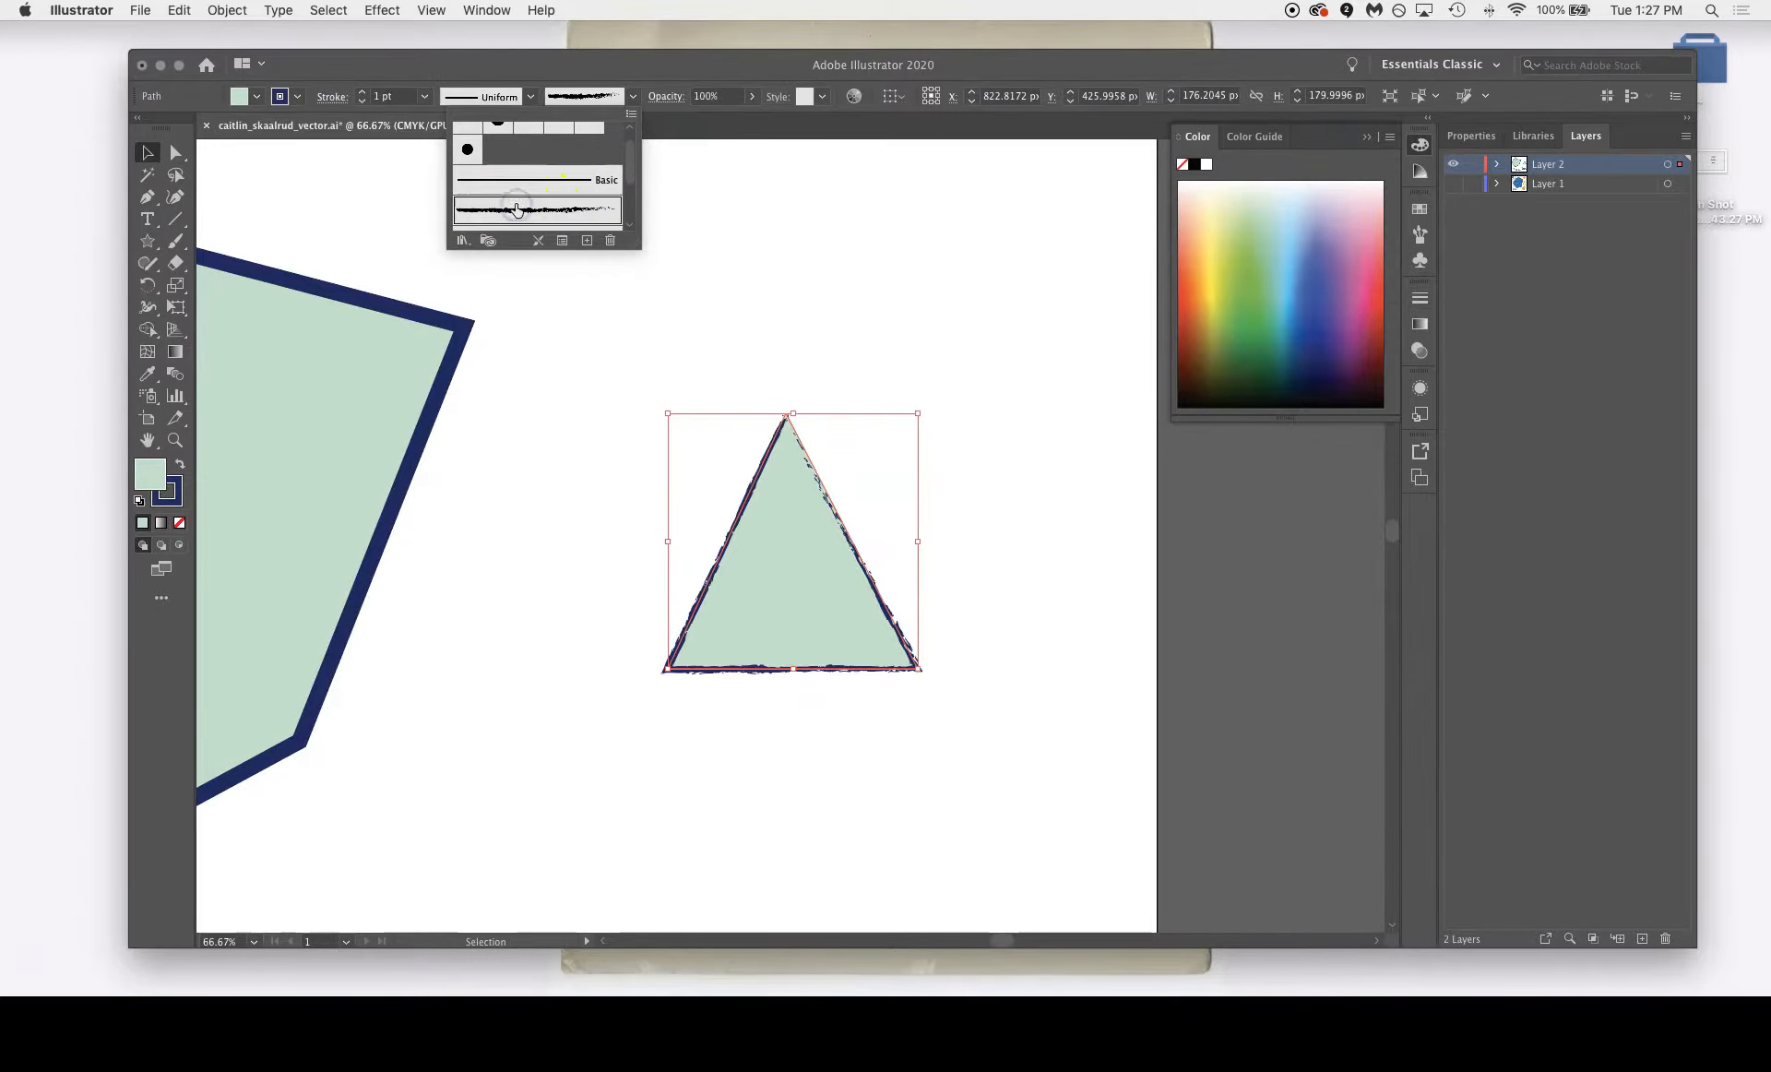
pyautogui.click(711, 222)
pyautogui.click(976, 567)
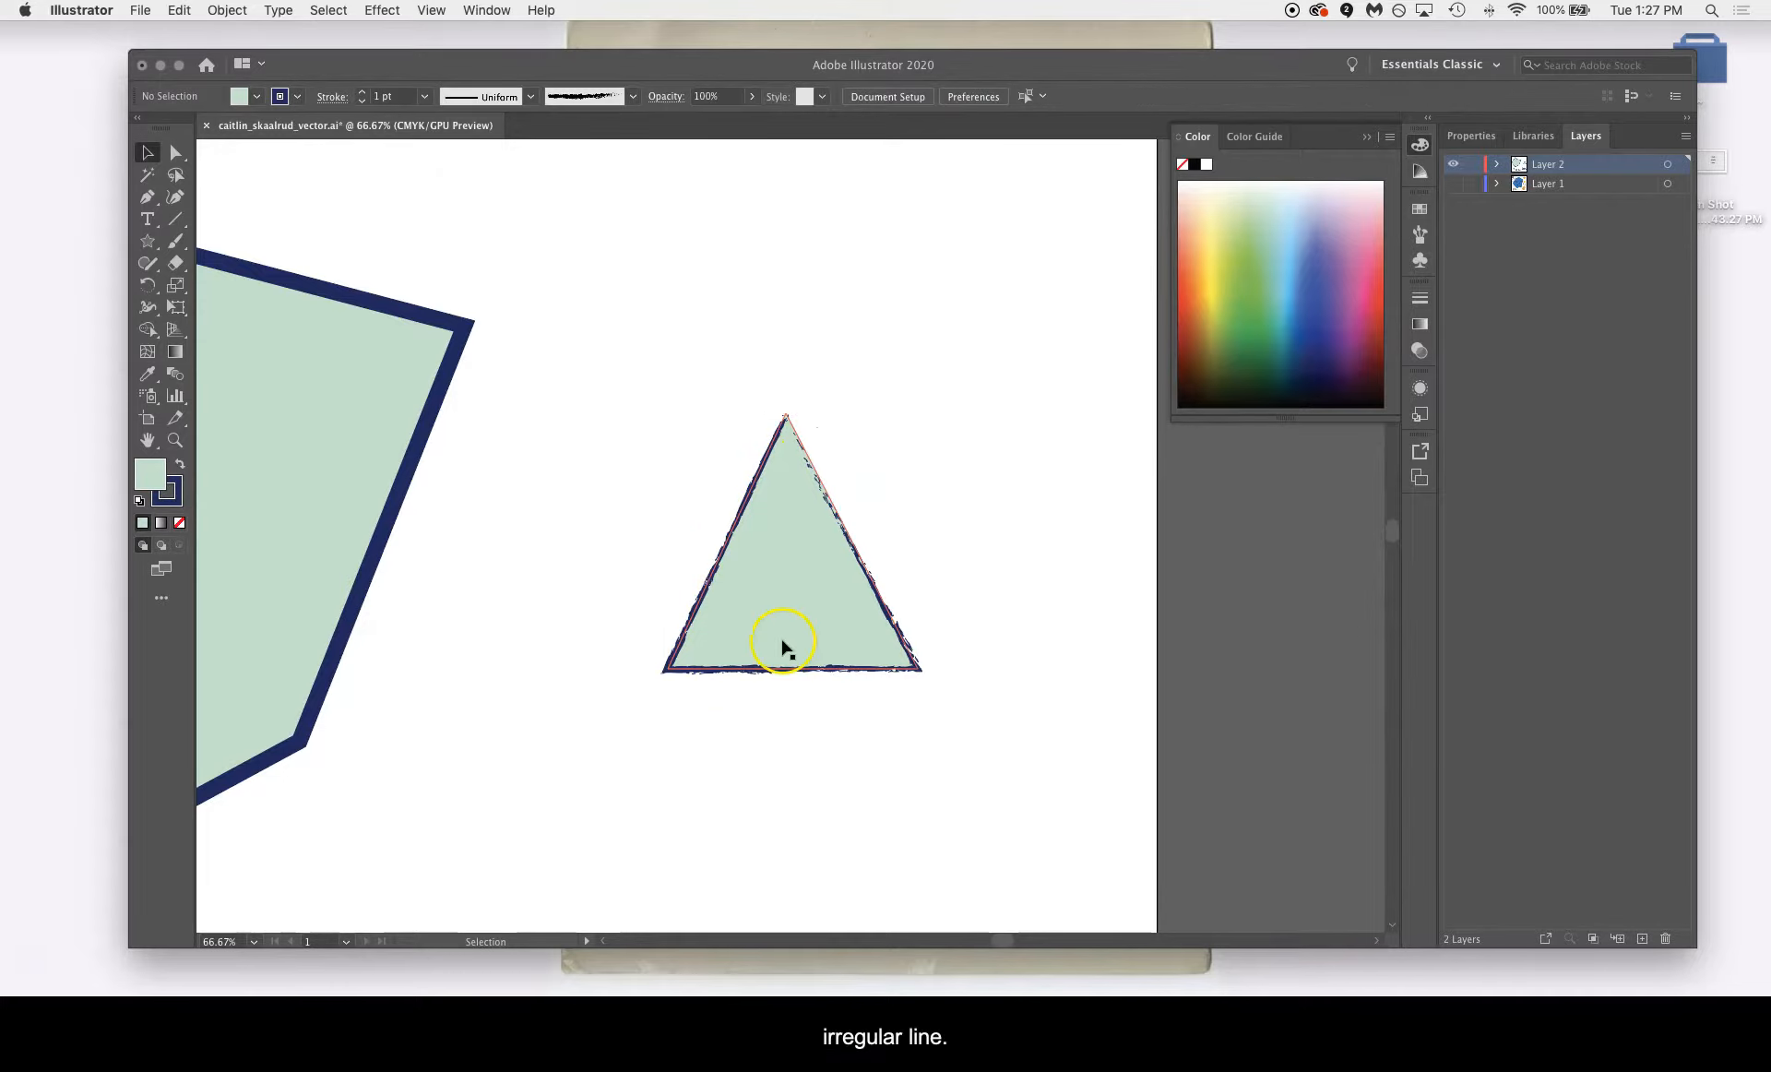
pyautogui.press('super+equal')
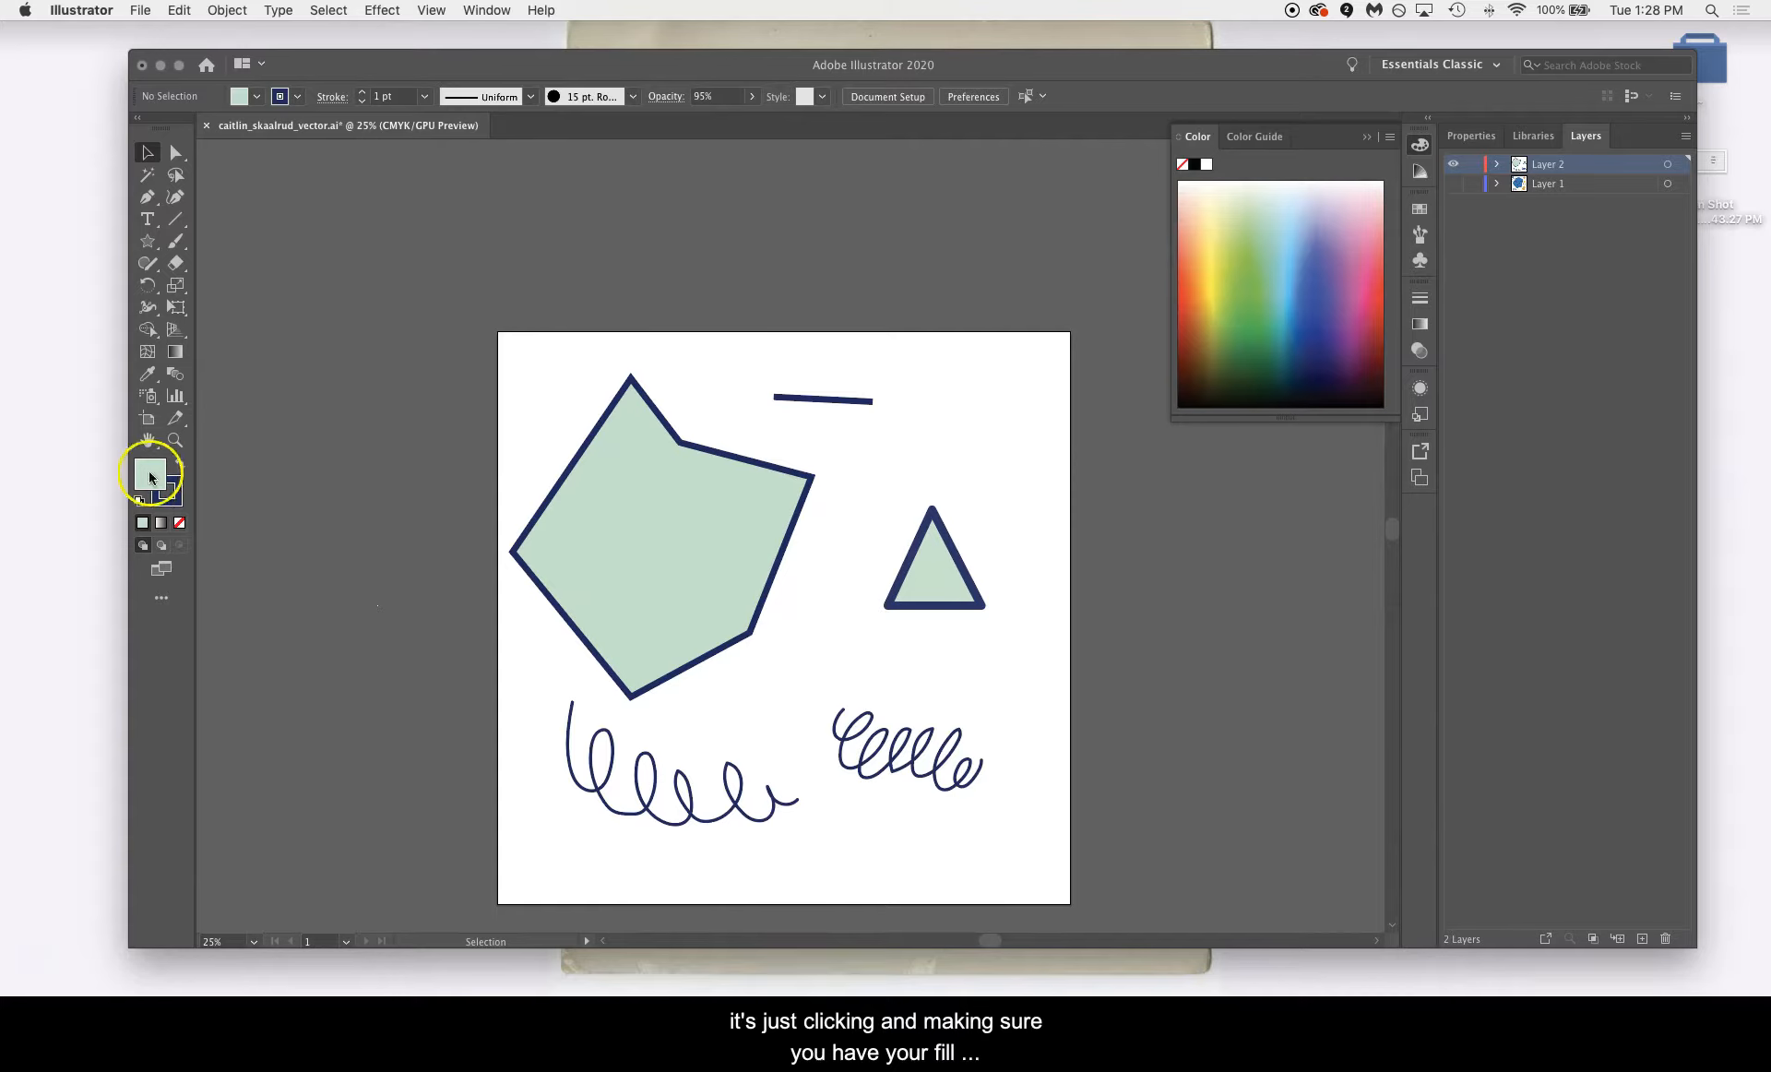
# View the current fill color and then the current stroke color in the Color Picker, closing it each time
pyautogui.doubleClick(150, 476)
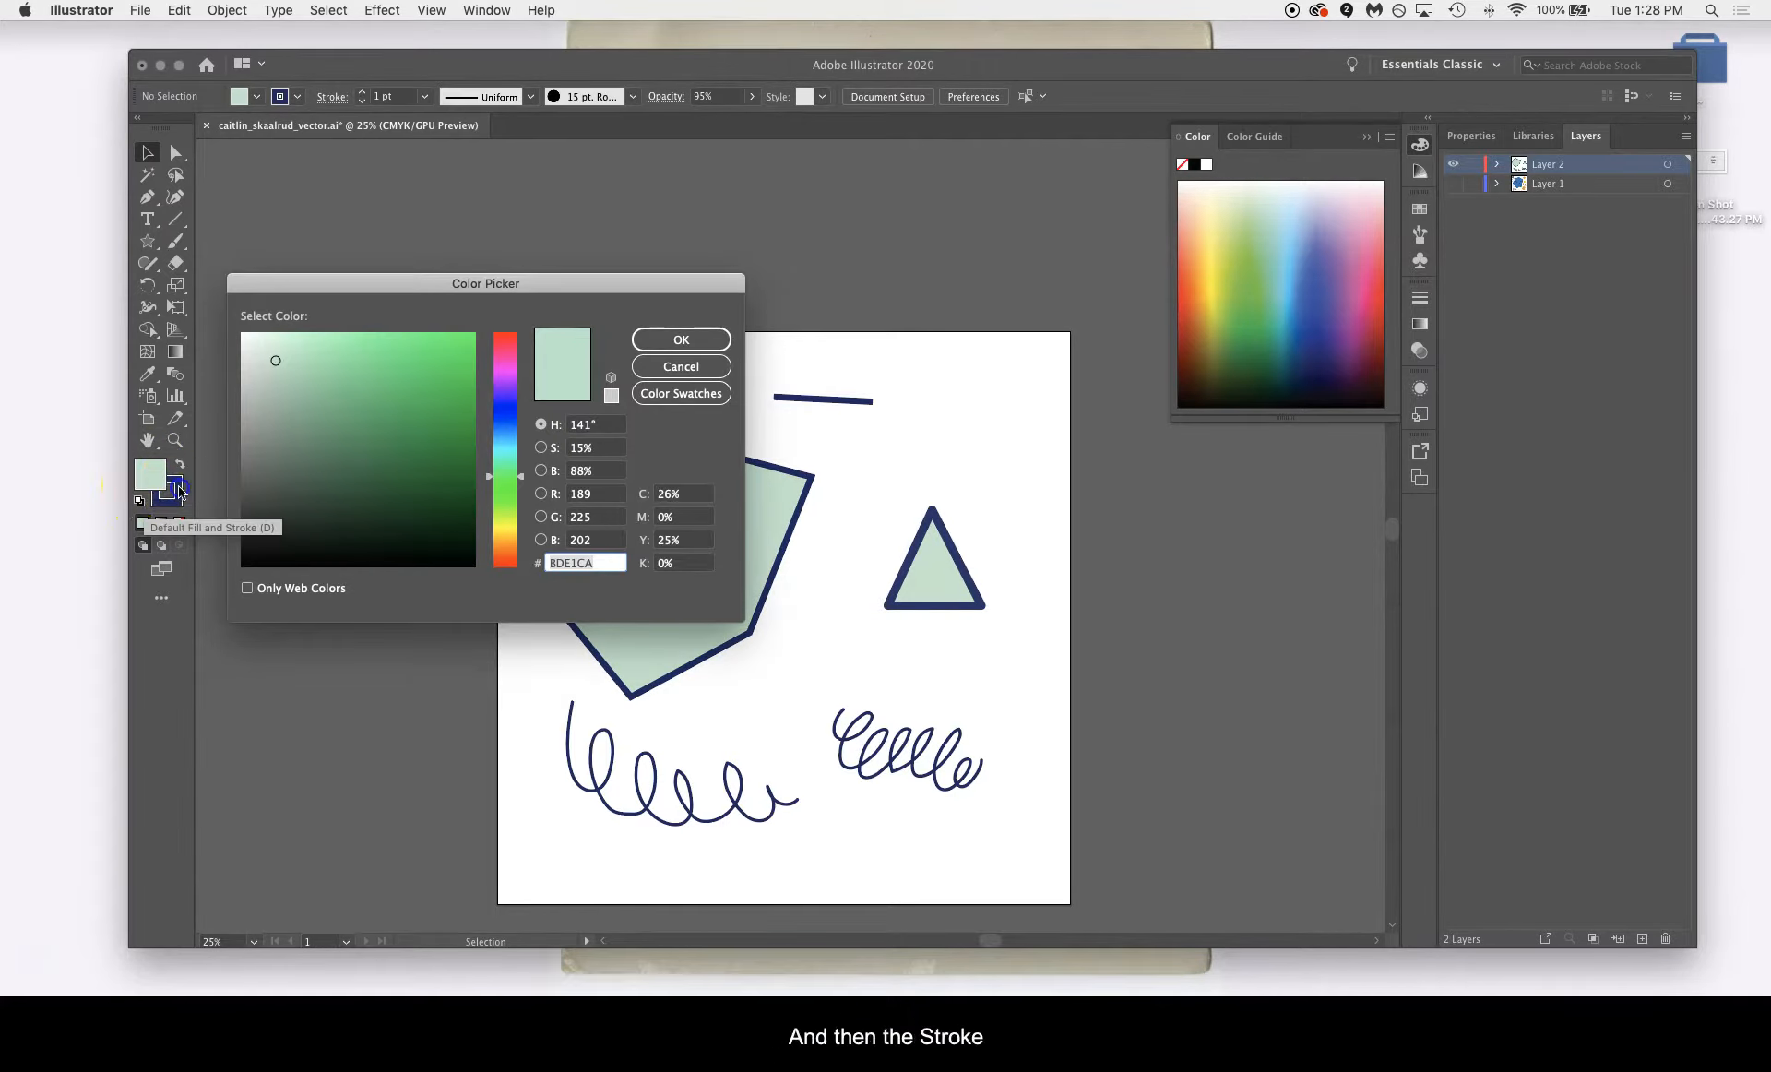
pyautogui.click(692, 340)
pyautogui.doubleClick(181, 489)
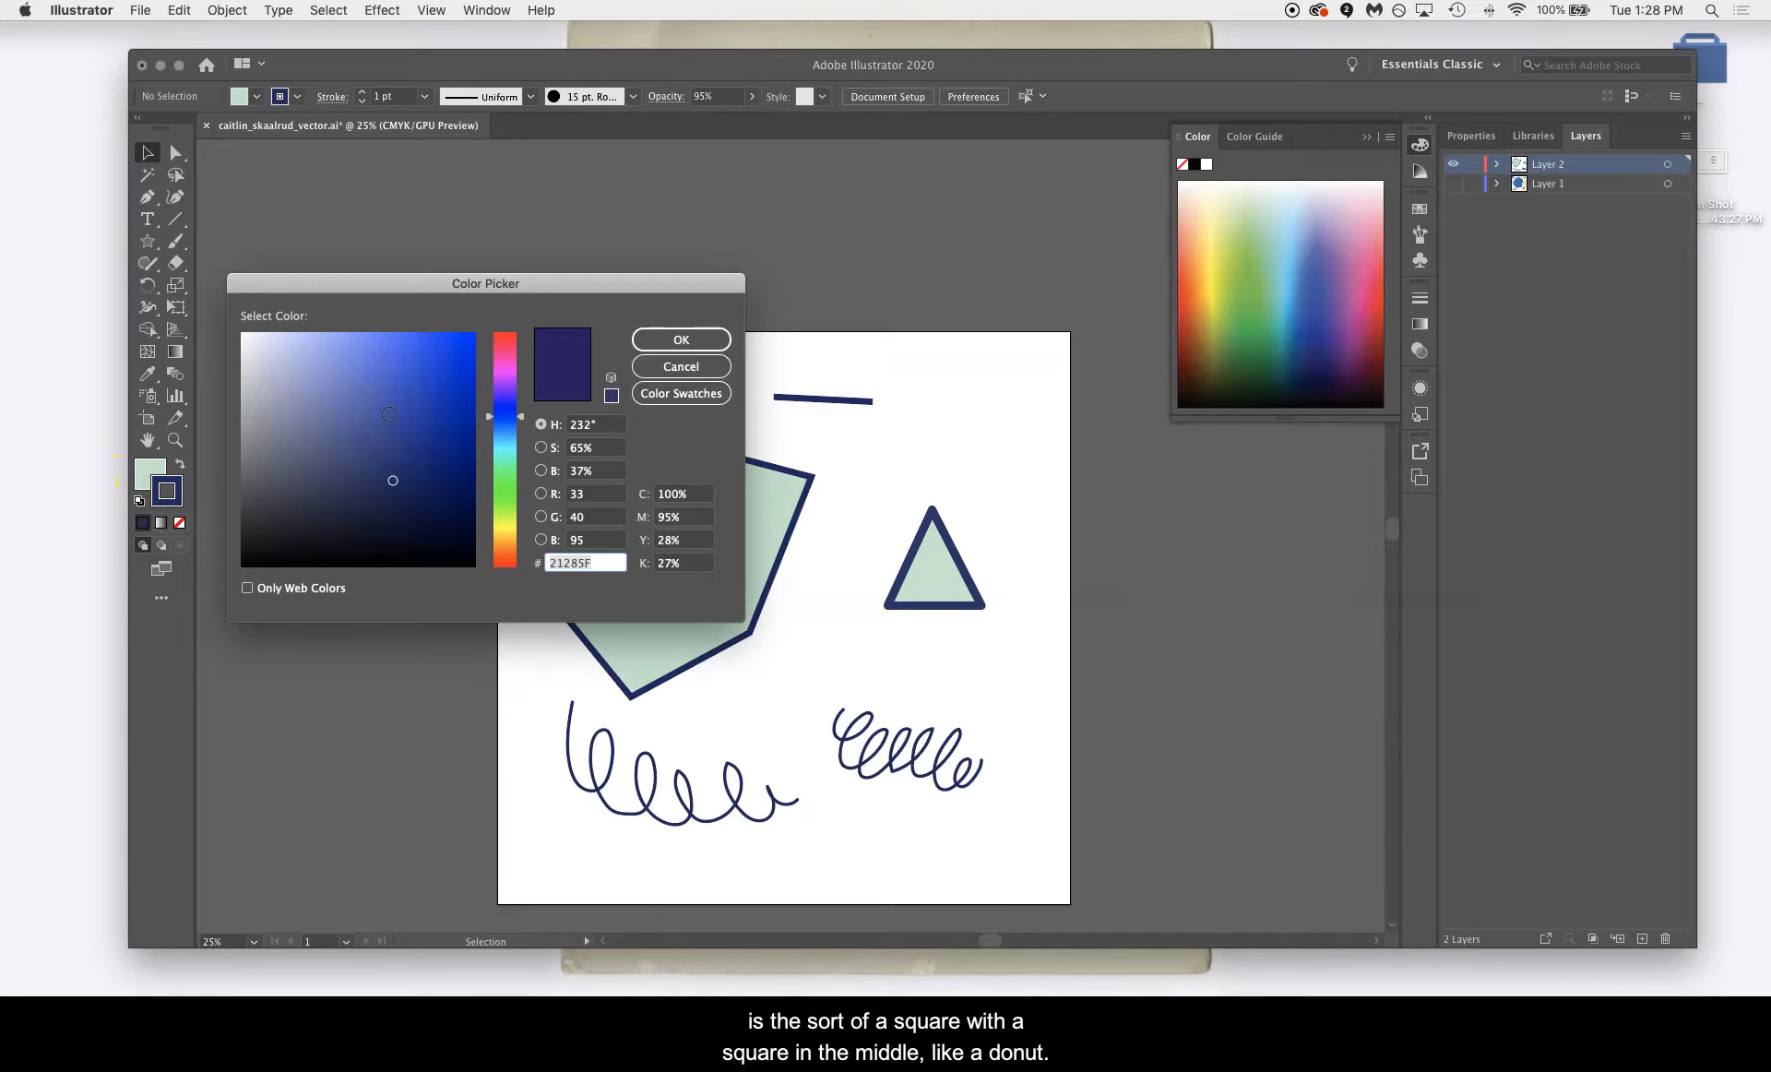
pyautogui.click(712, 338)
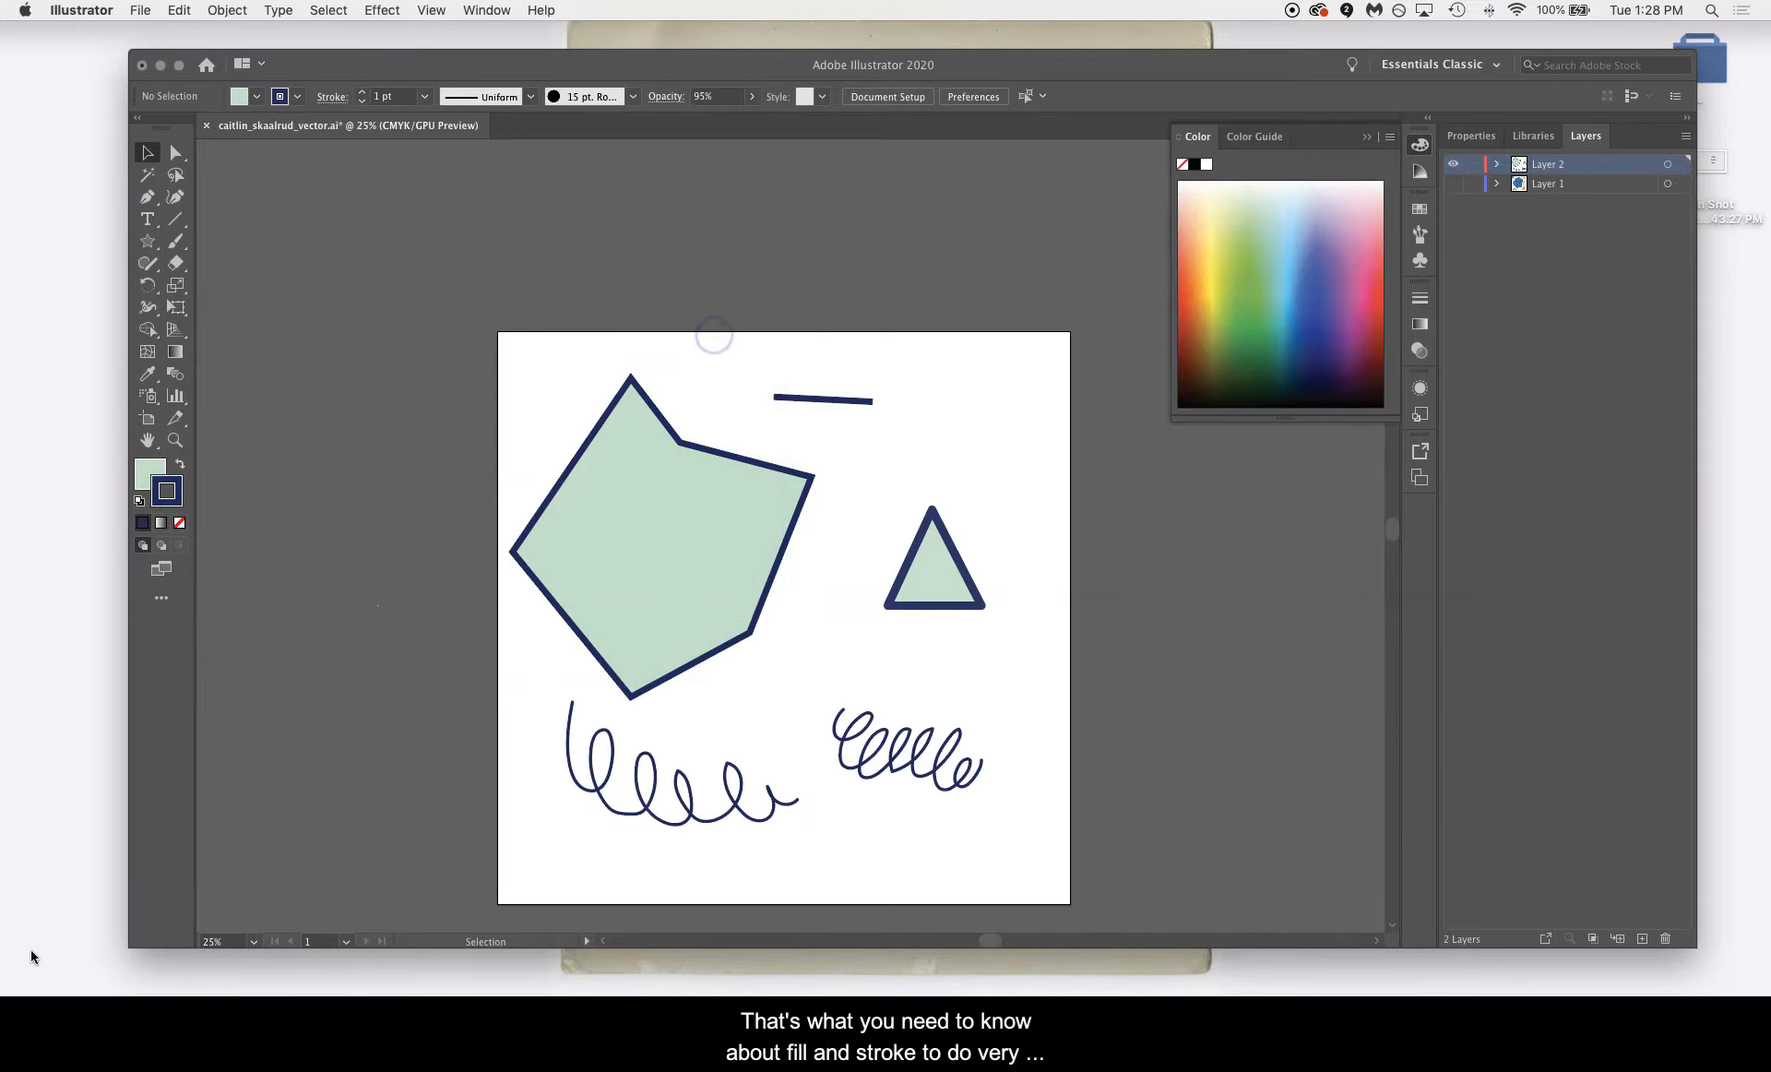